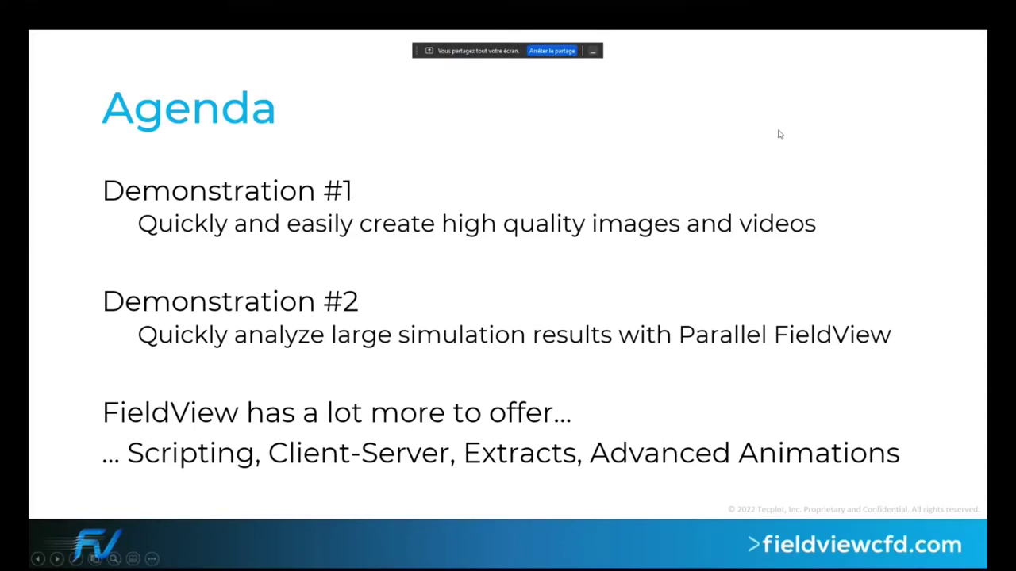
Step: Exit the PowerPoint slideshow back to Normal view
key(Escape)
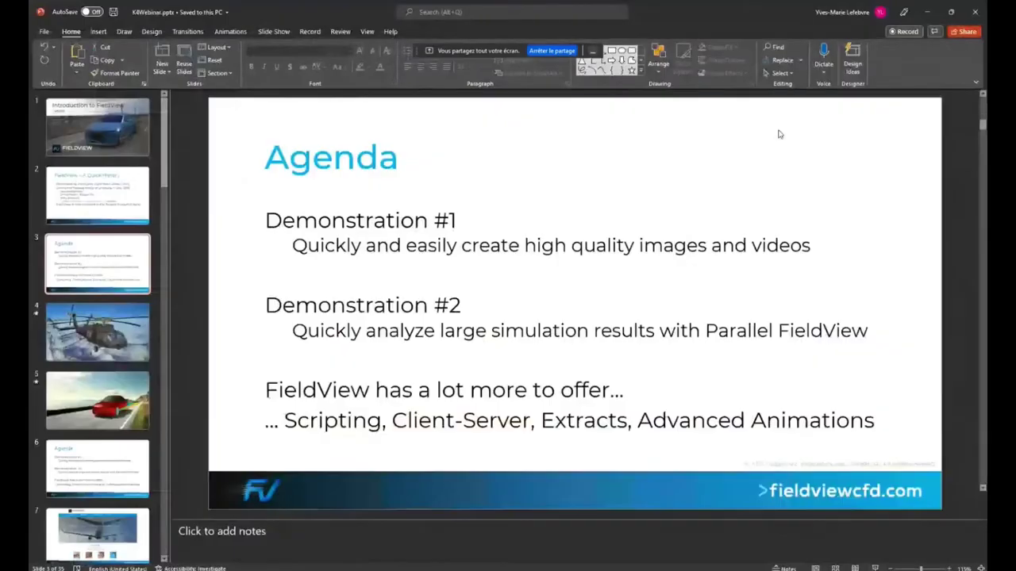
Step: Minimize PowerPoint and bring up FieldView's Data Input reader submenu
click(928, 11)
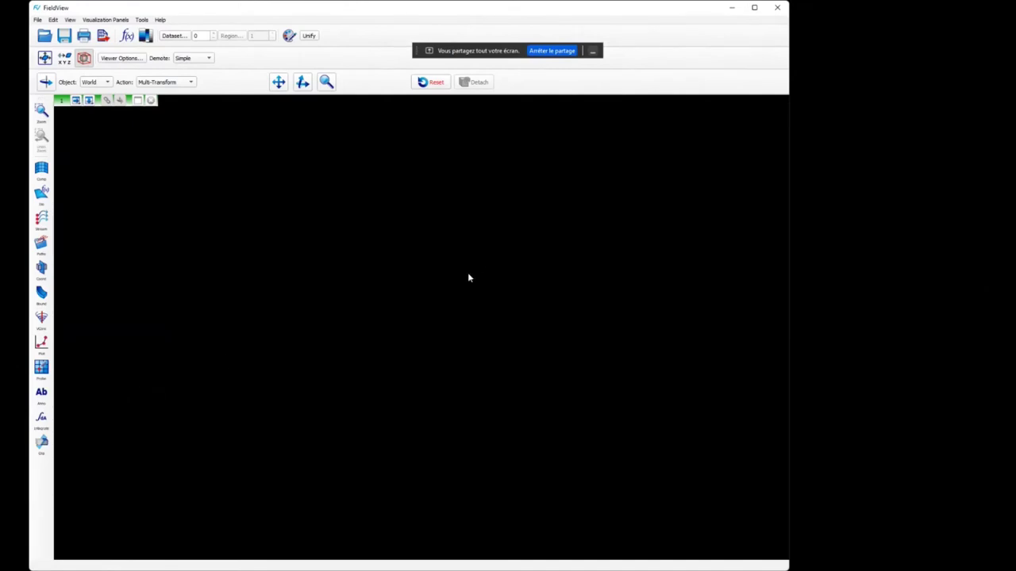
click(37, 20)
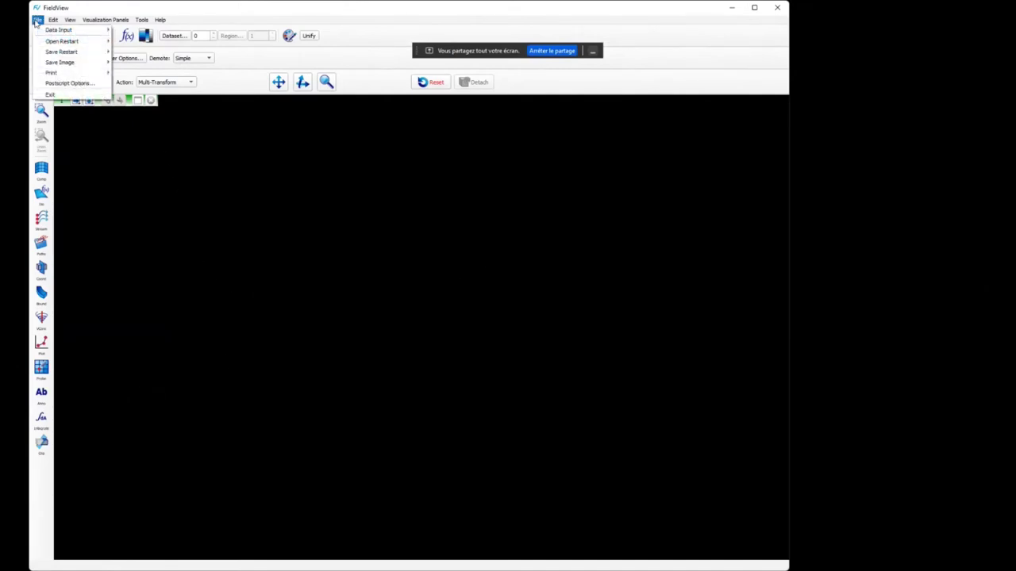
mouse_move(38, 32)
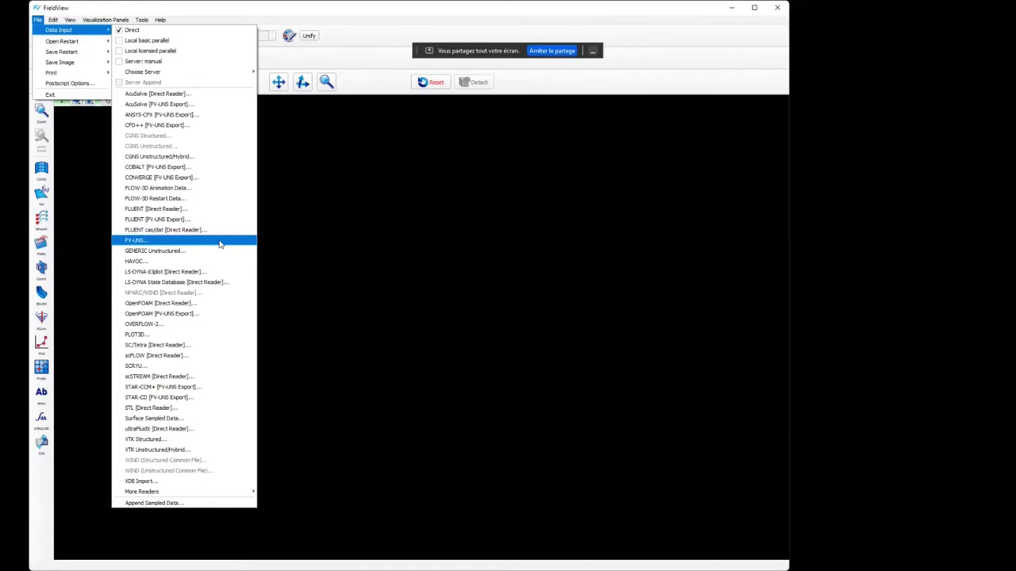
click(220, 245)
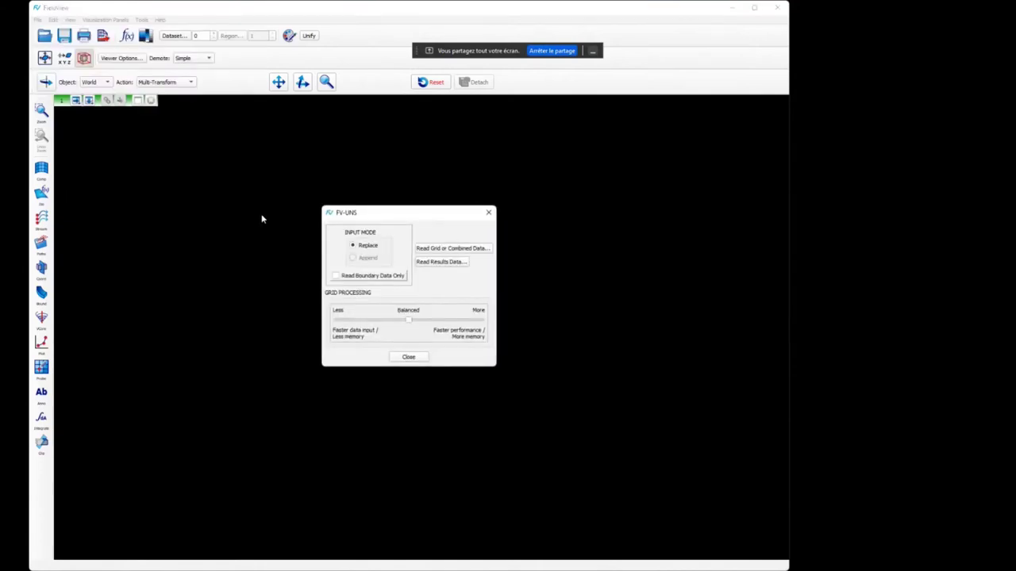
click(457, 249)
click(498, 303)
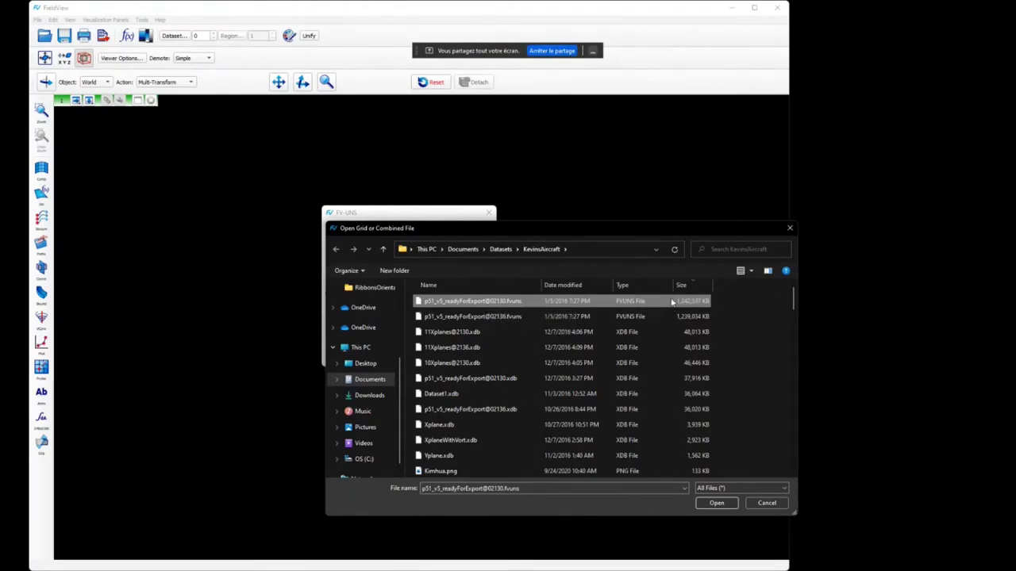
click(716, 503)
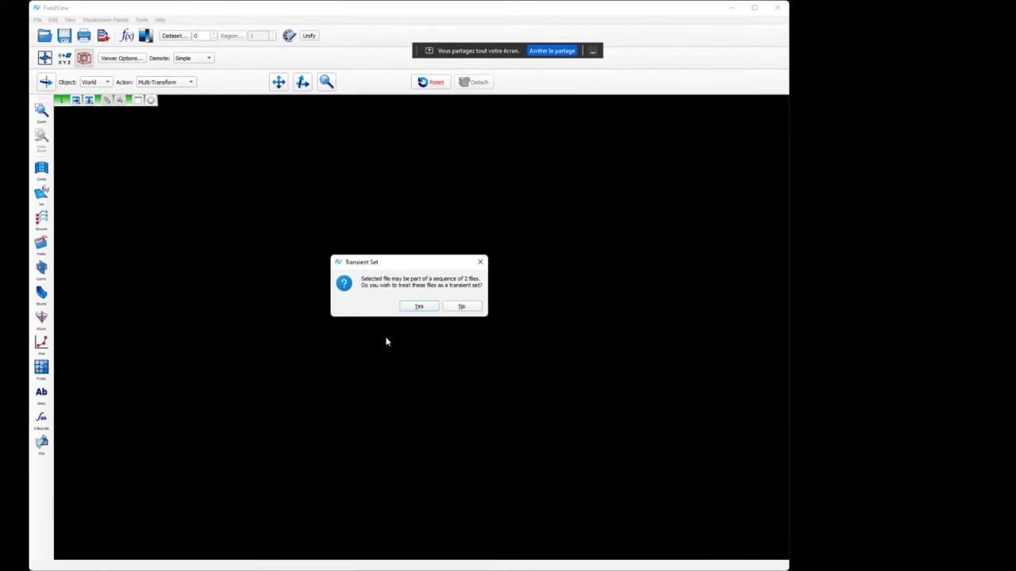
click(418, 306)
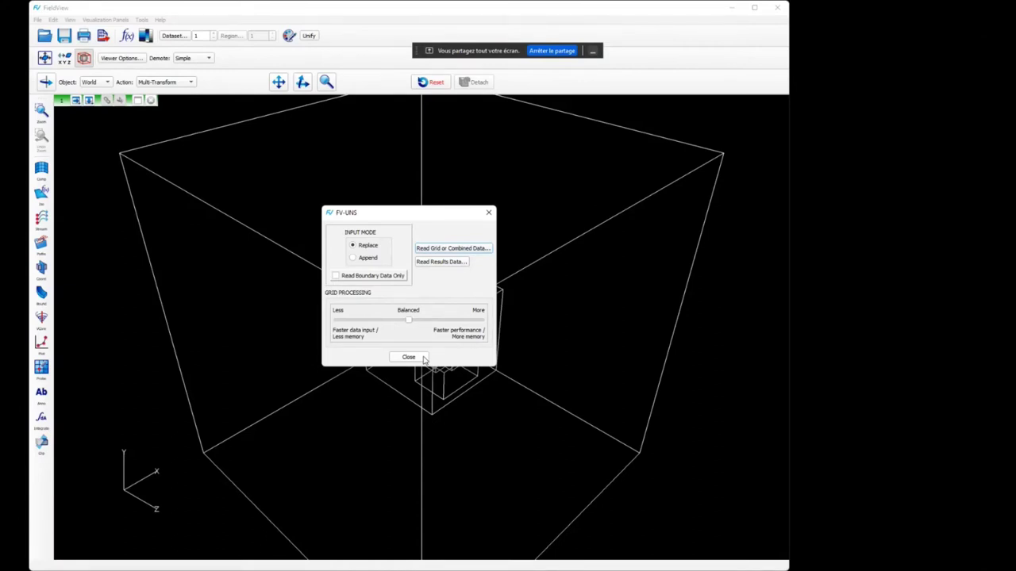
click(409, 357)
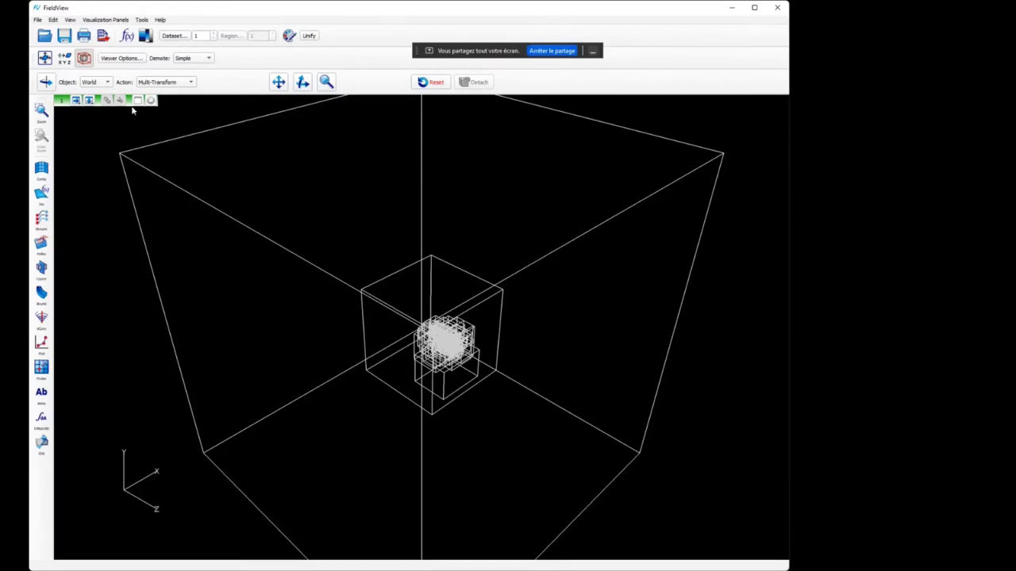
click(83, 58)
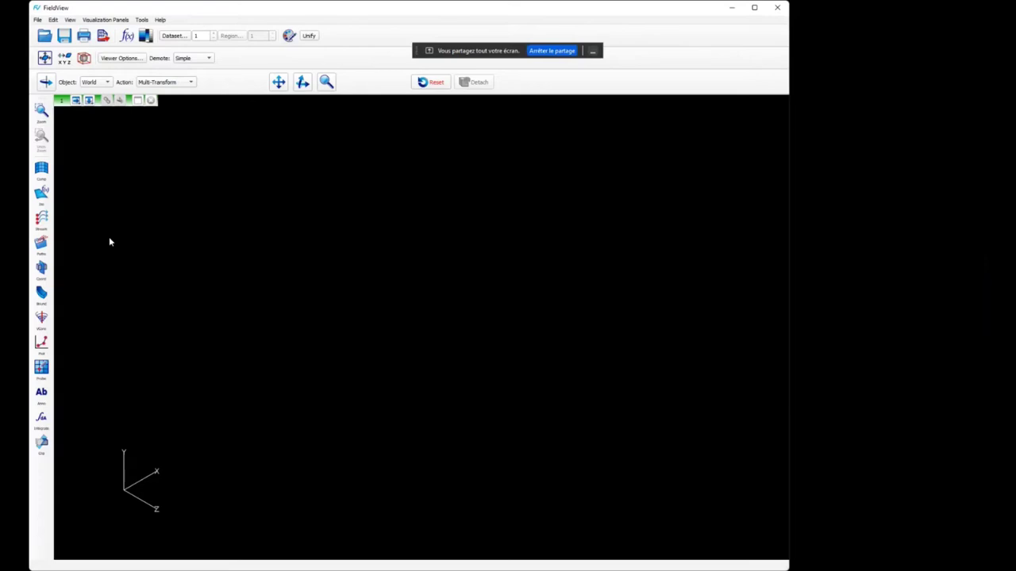
Step: Create a boundary surface from all 'plane' boundary types and zoom so the aircraft fills the view
click(41, 295)
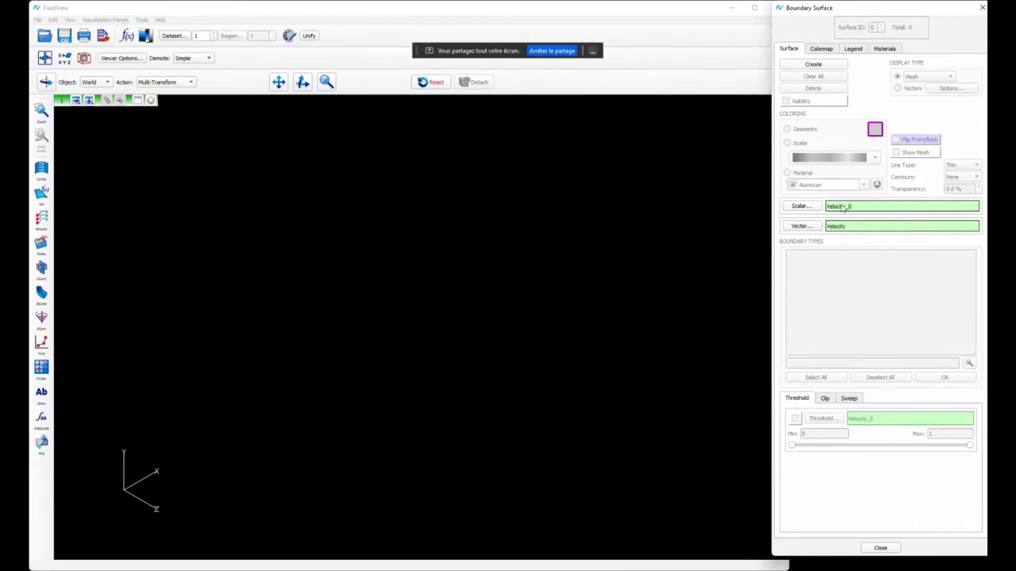
click(817, 65)
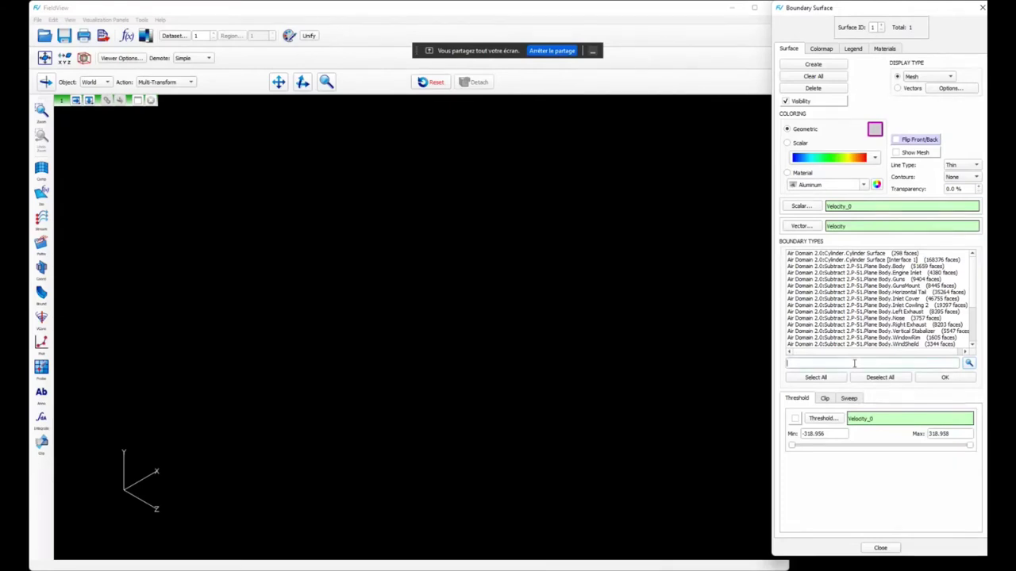
text(plane)
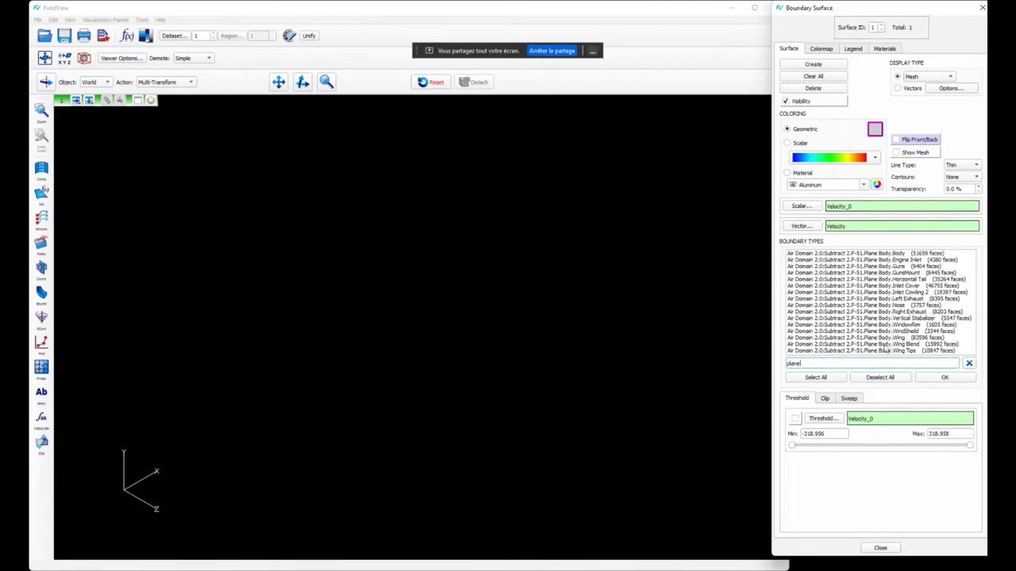
click(833, 379)
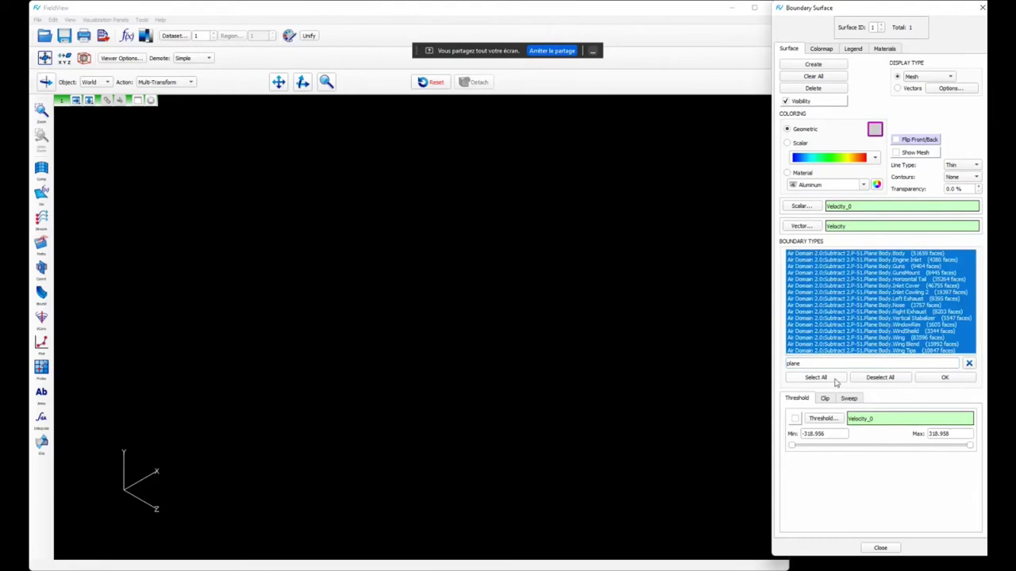
click(938, 378)
click(44, 58)
right_drag(290, 240, 282, 184)
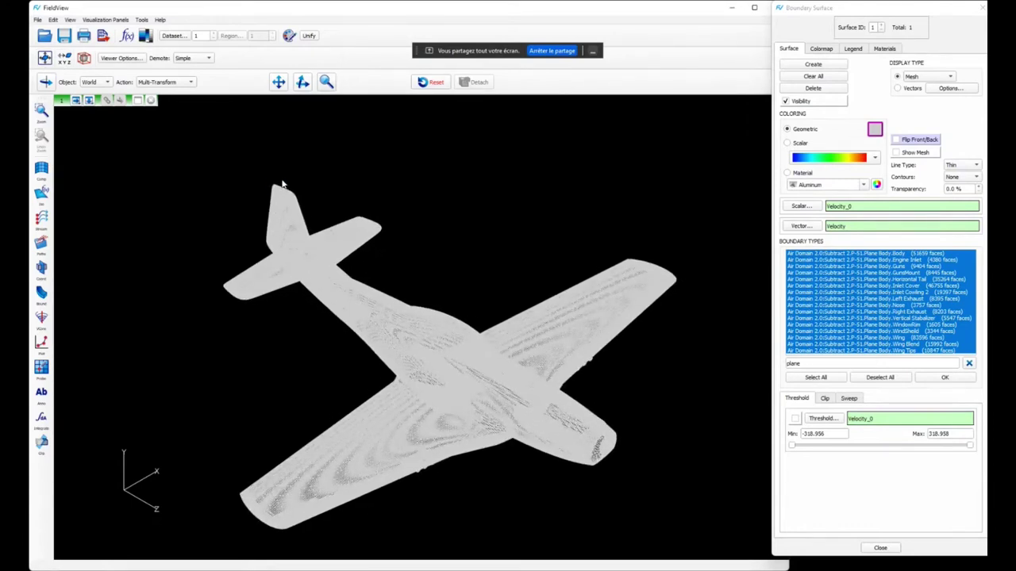
Step: Set display to Smooth and add all 'prop' boundaries except the two Cylinder Surface rows
click(921, 77)
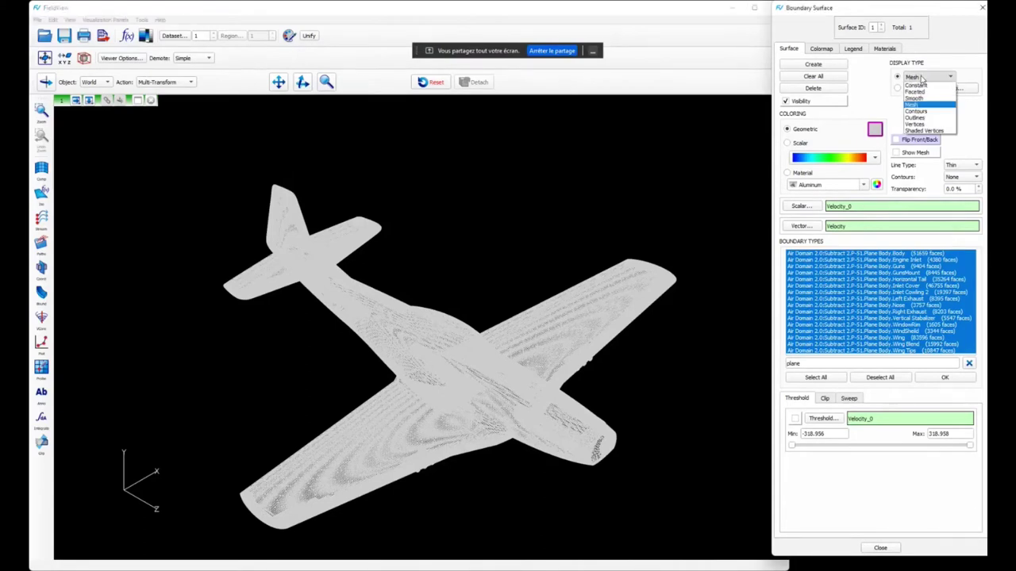
click(925, 99)
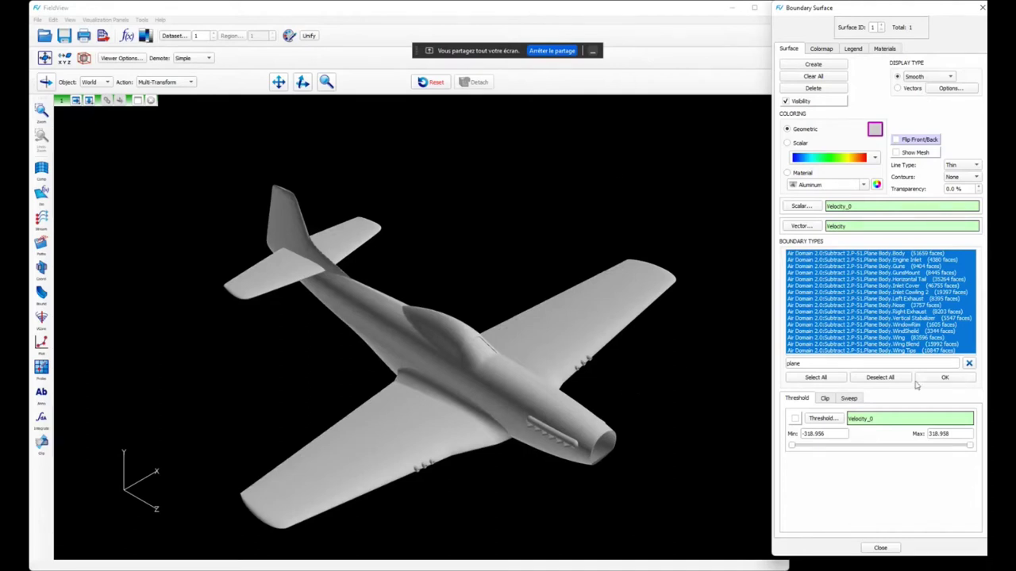
click(969, 364)
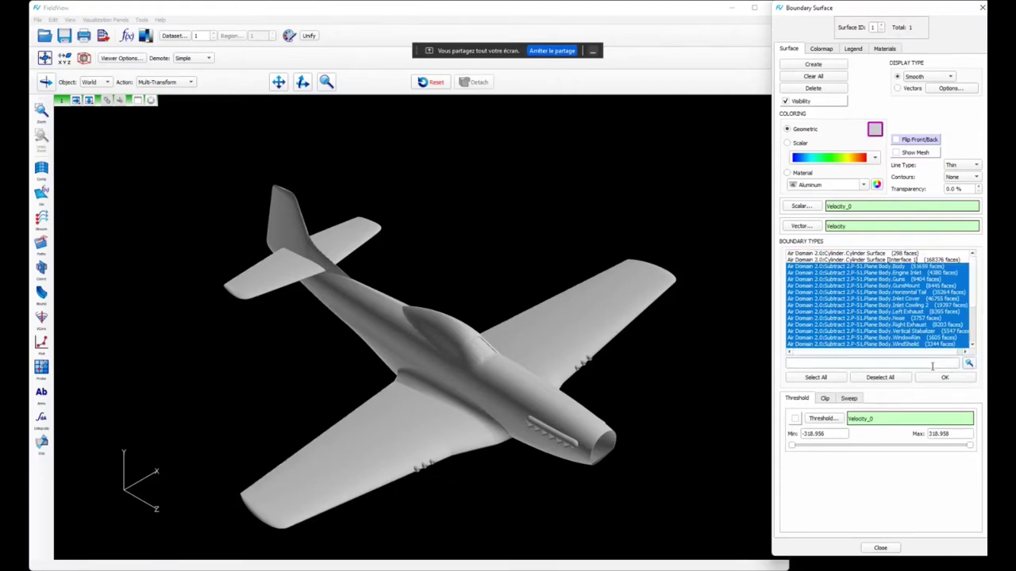
text(prop)
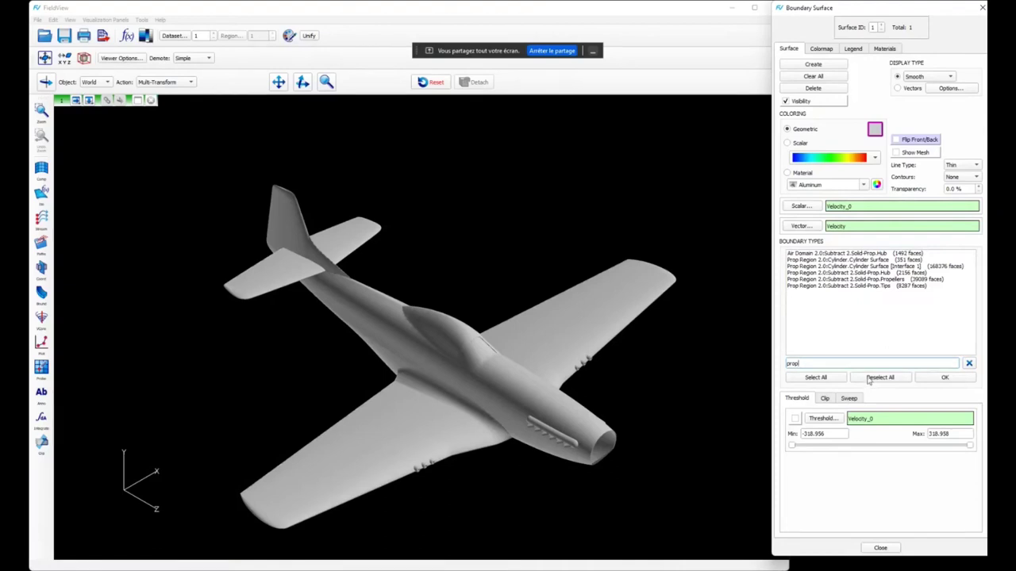
click(841, 378)
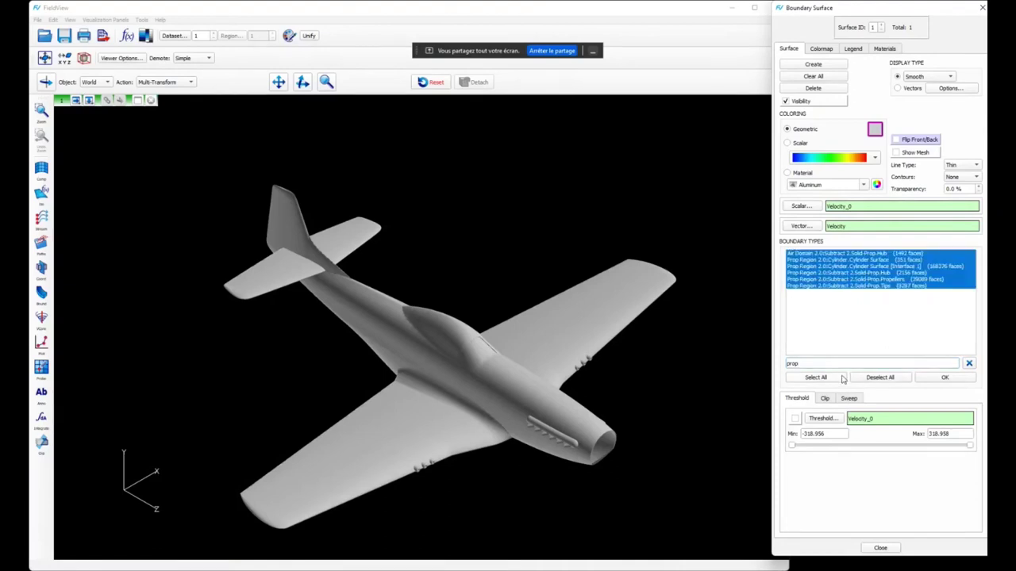
ctrl+click(873, 260)
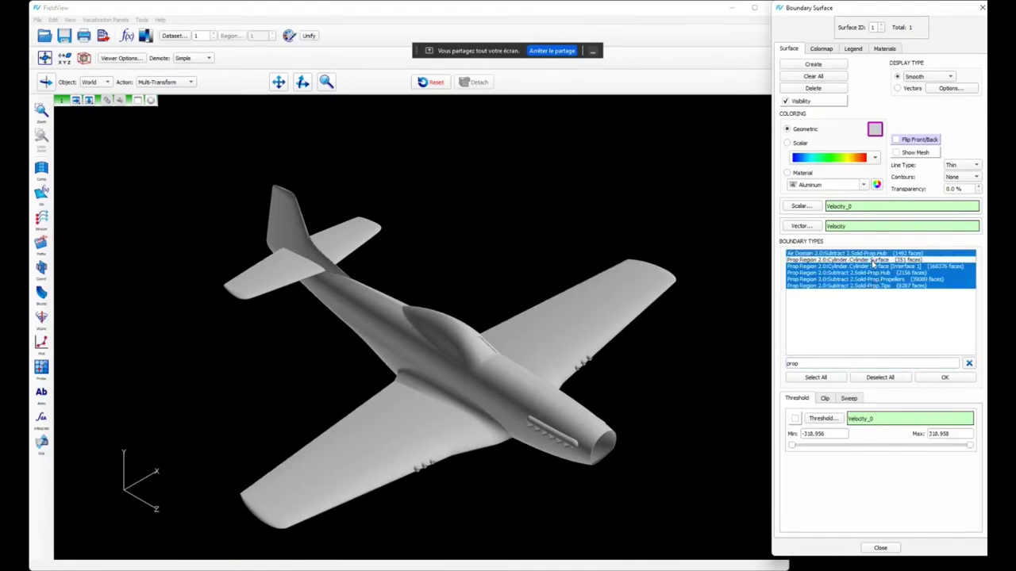
ctrl+click(869, 266)
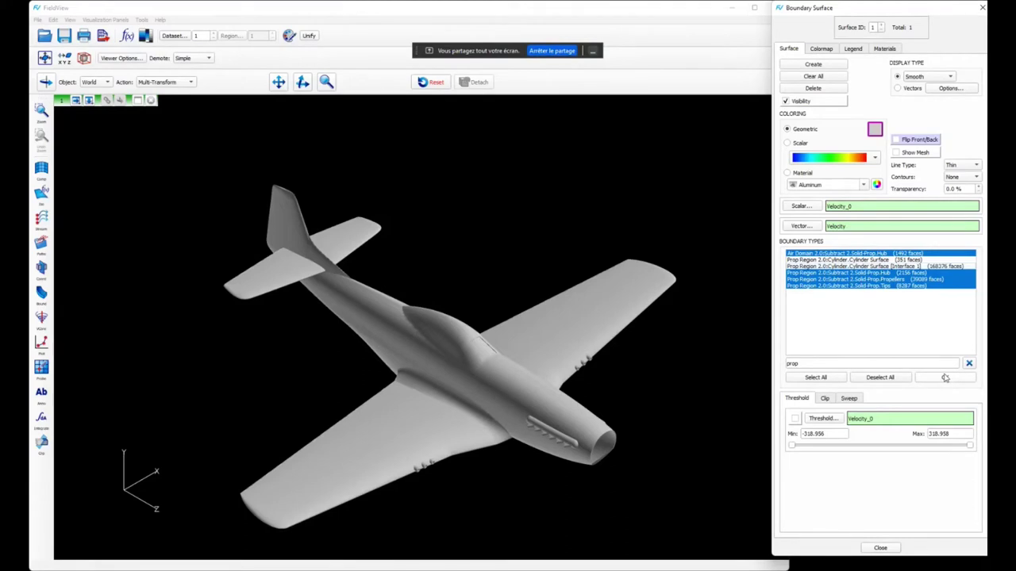
click(944, 377)
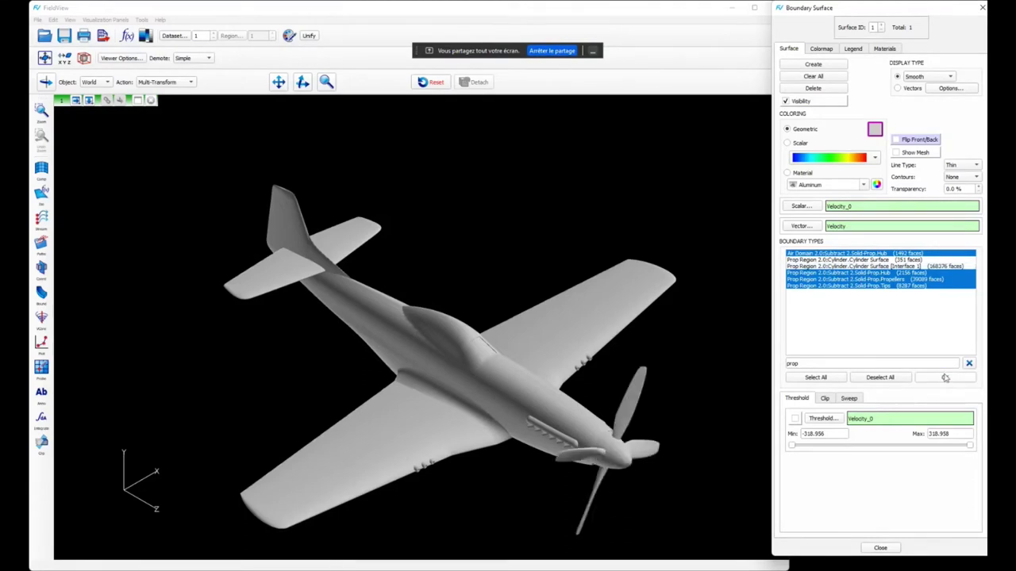
middle_drag(555, 396, 541, 343)
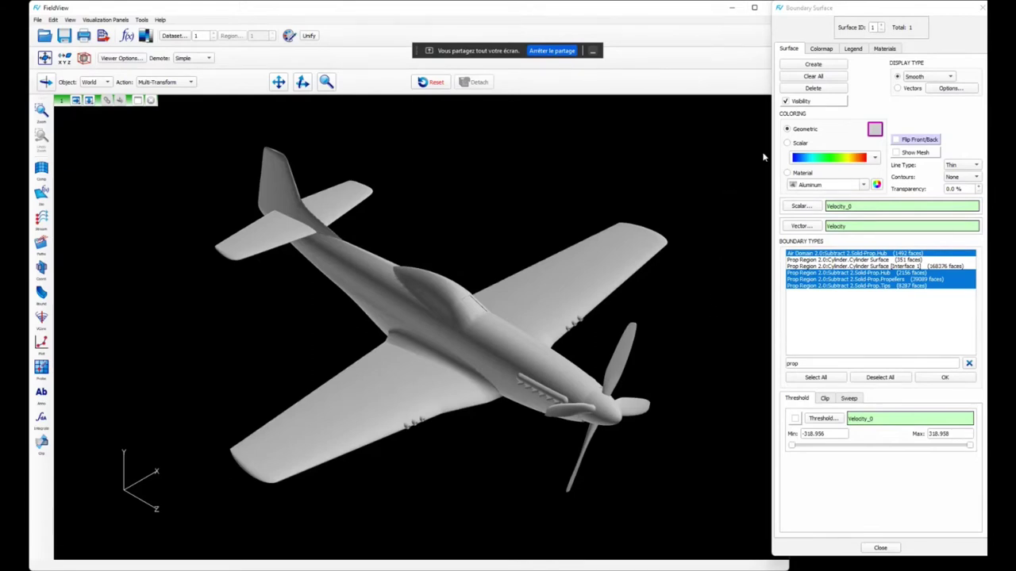
Step: Try StaticPressure colouring with a narrowed colormap range, then switch Coloring to Geometric grey
click(809, 206)
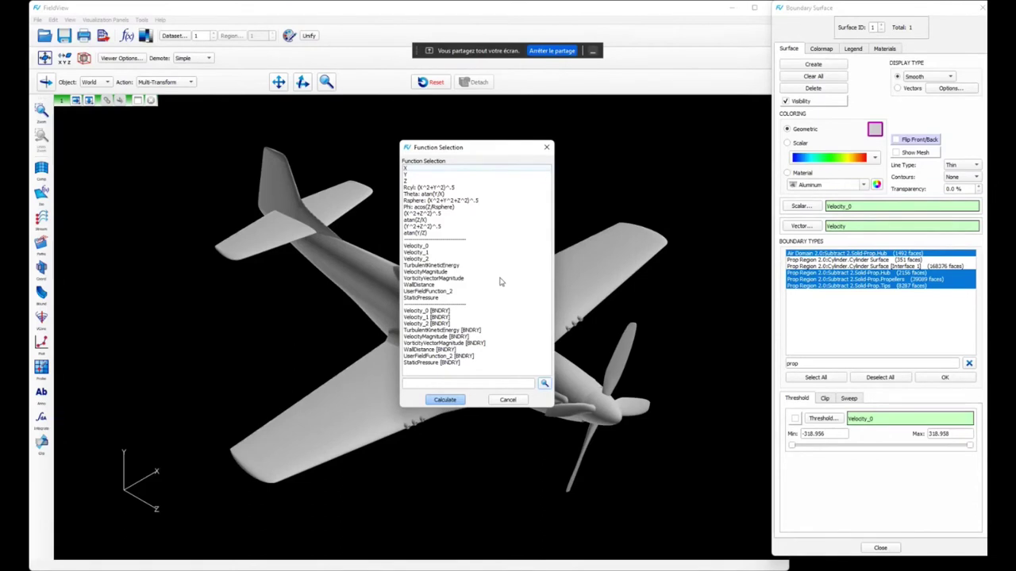
double_click(435, 299)
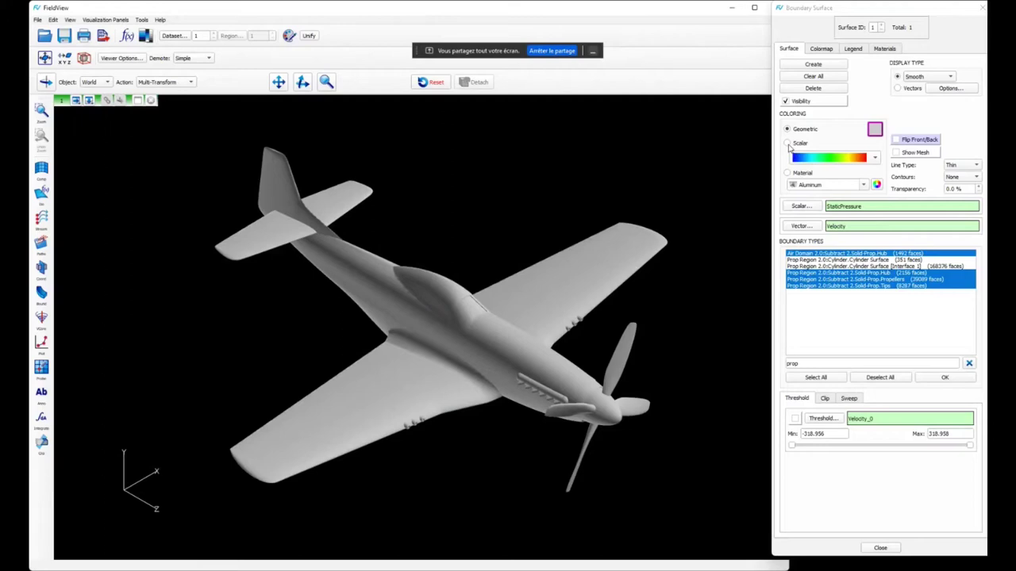
click(788, 143)
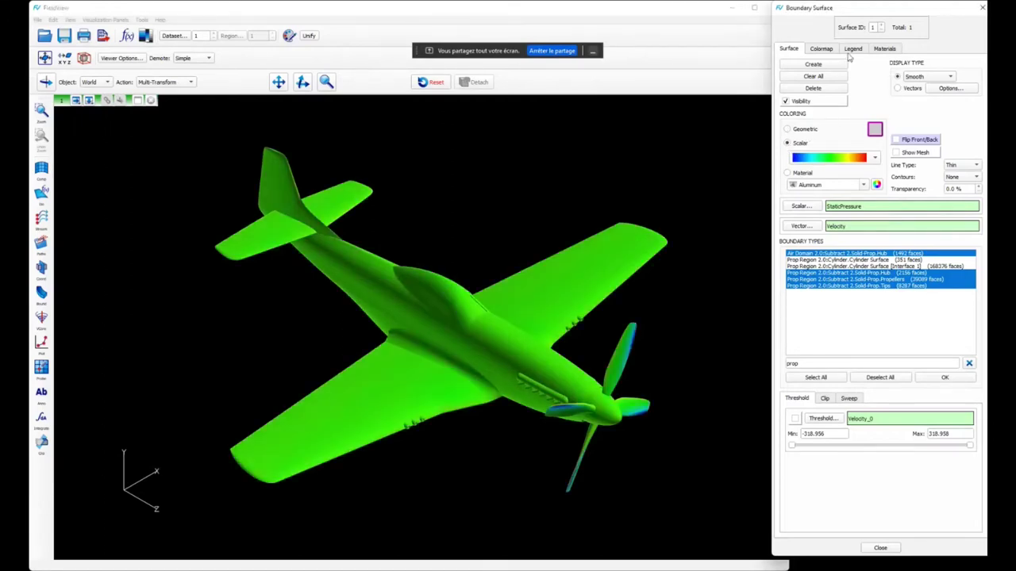
click(823, 49)
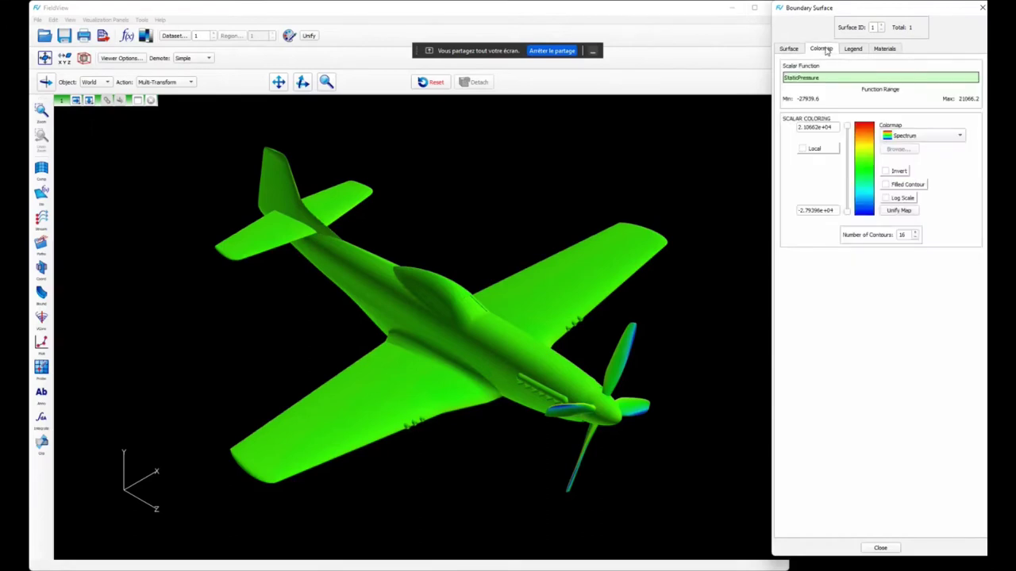
drag(847, 129, 849, 153)
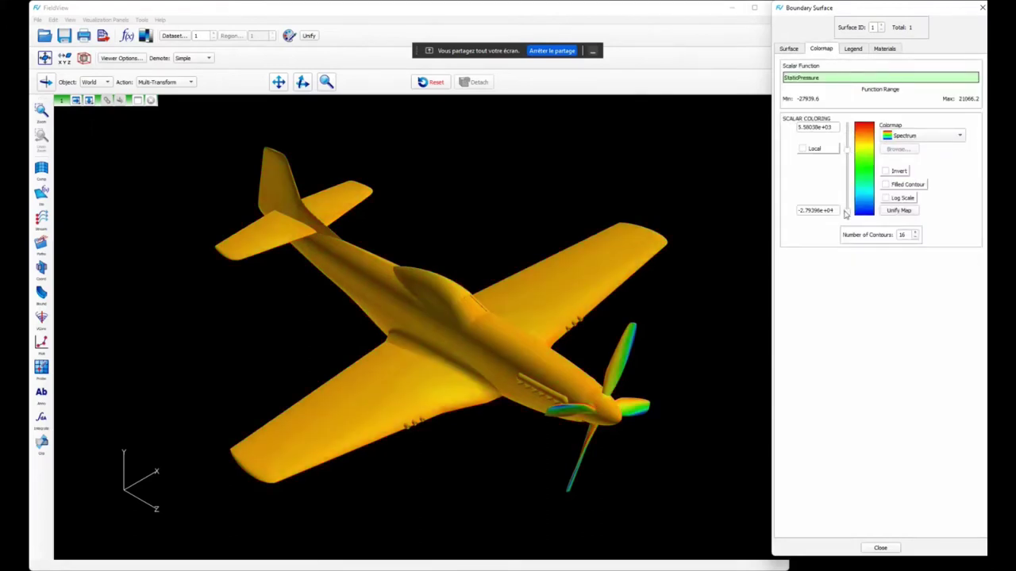
drag(847, 212, 846, 198)
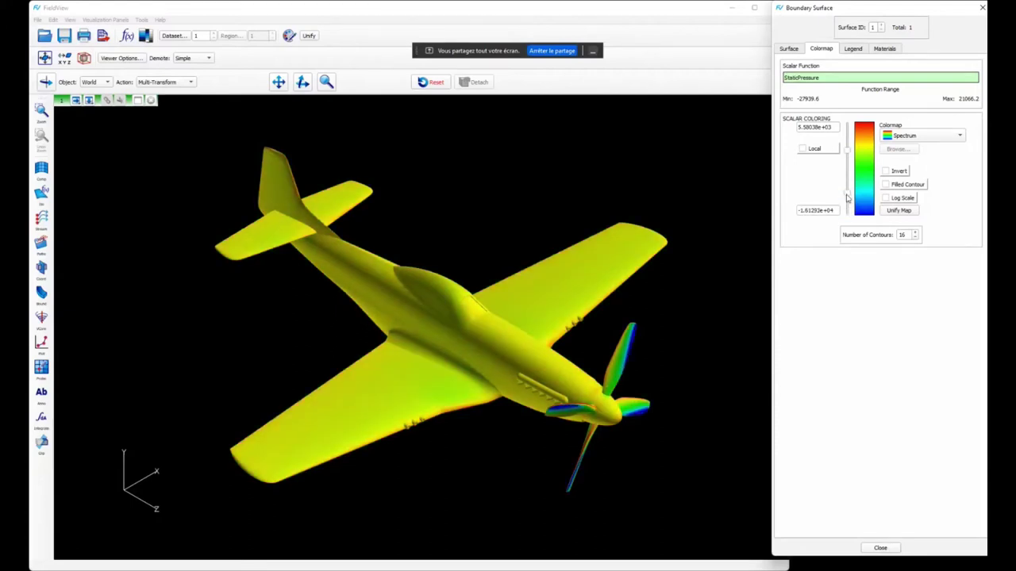
drag(847, 154, 847, 163)
drag(641, 247, 634, 216)
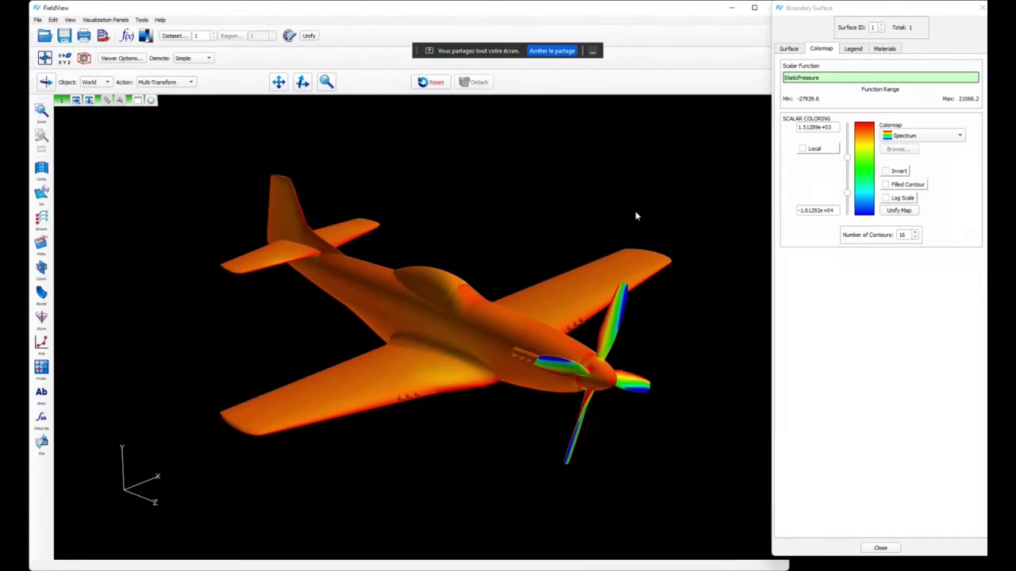
click(789, 49)
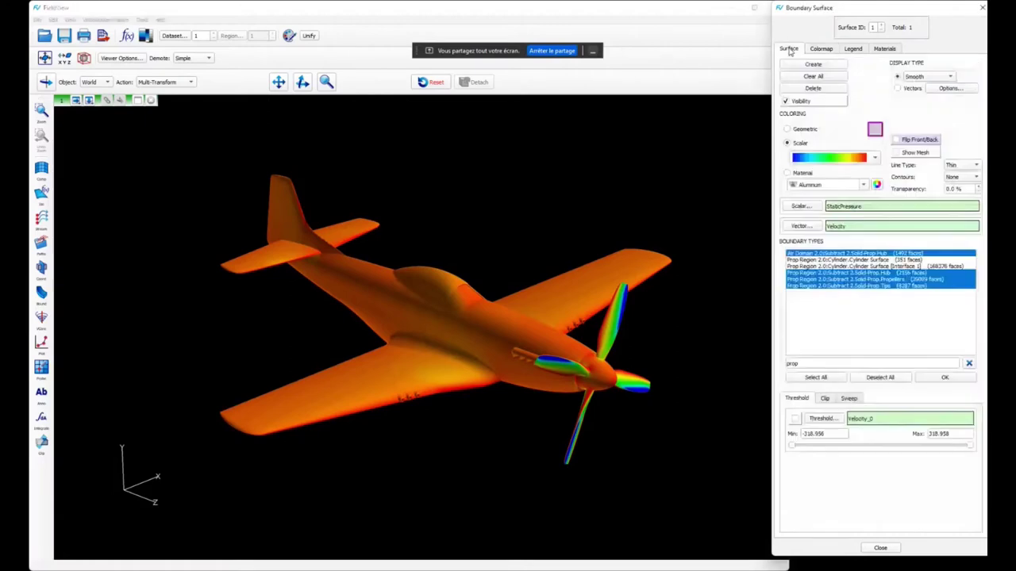
click(787, 129)
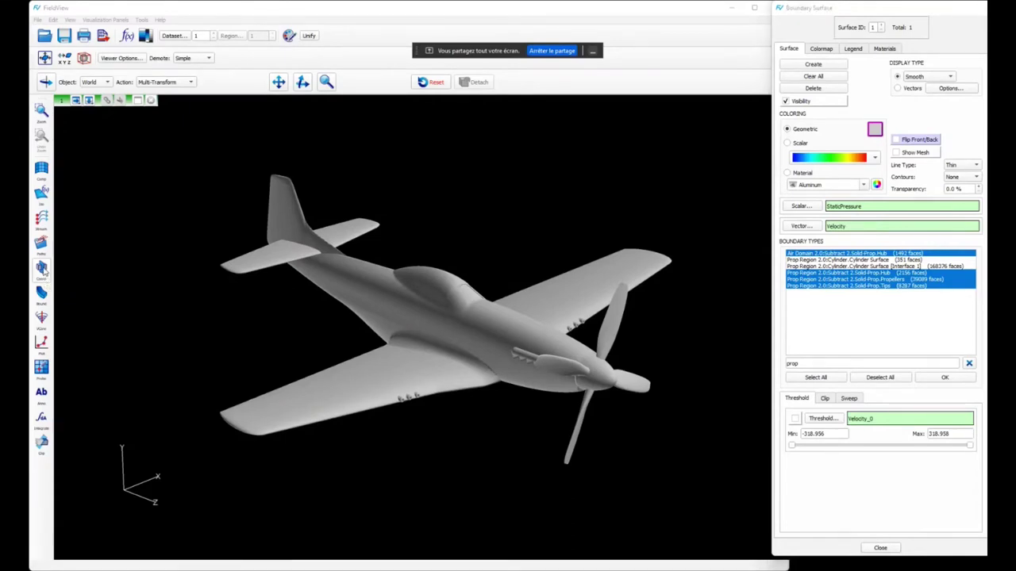
Step: Create a coordinate surface coloured by VelocityMagnitude with colormap maximum 70
click(41, 268)
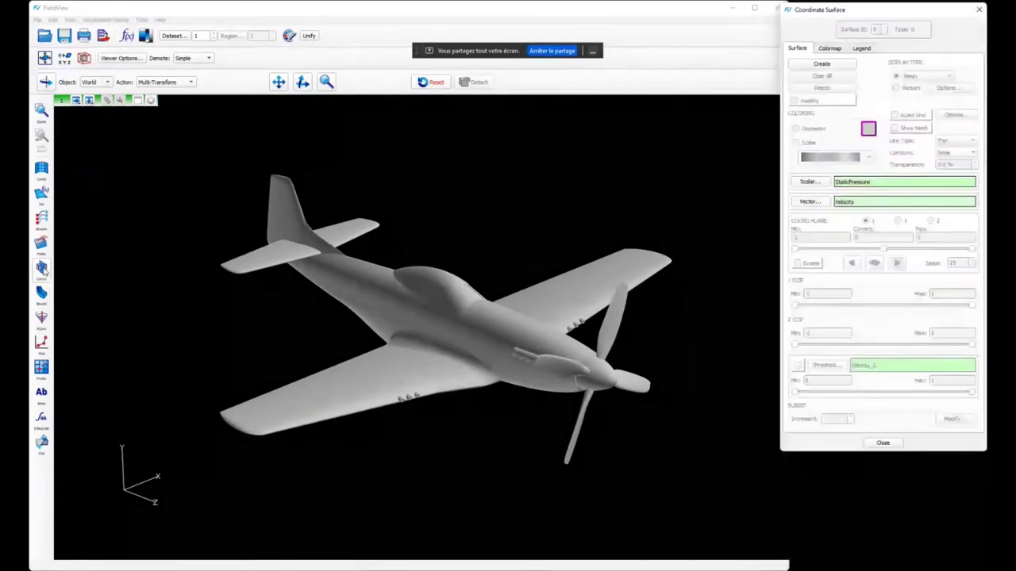
click(846, 64)
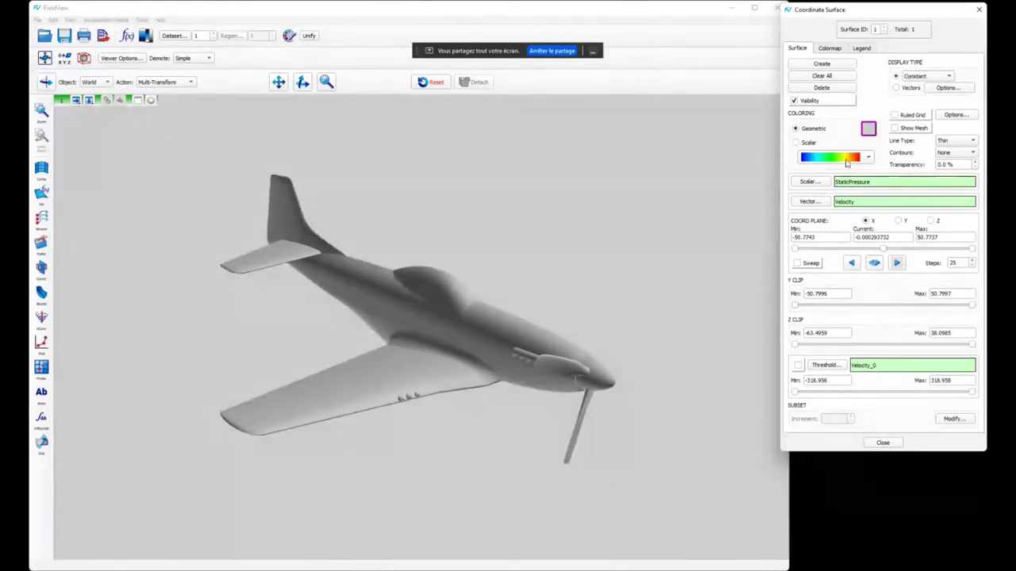
click(809, 181)
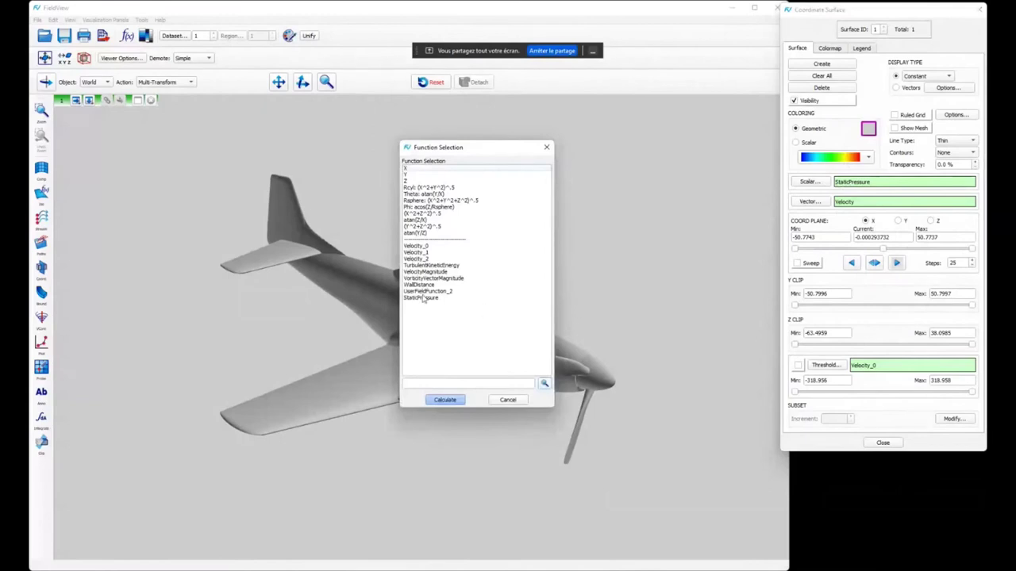
click(429, 272)
double_click(428, 272)
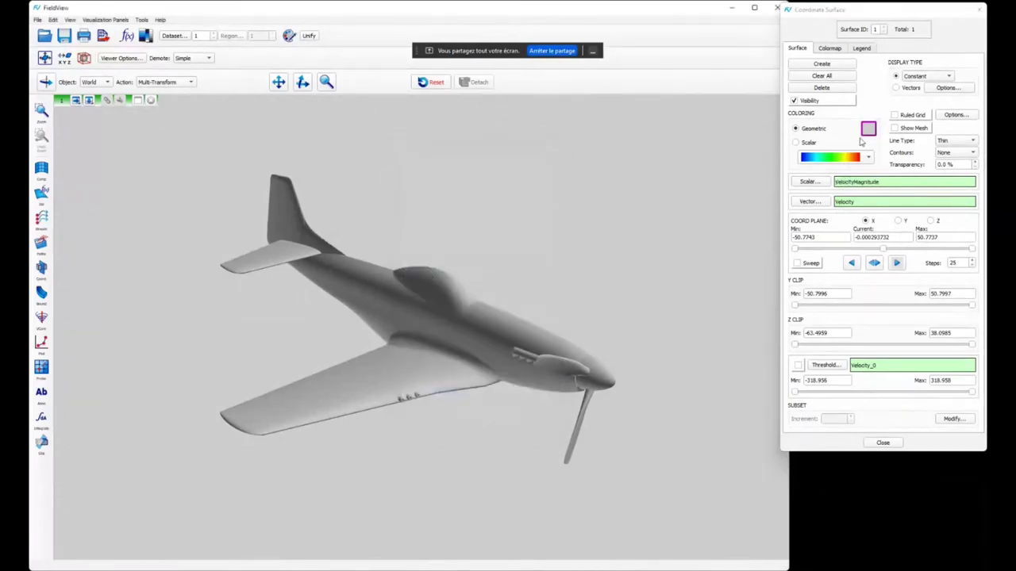
click(796, 142)
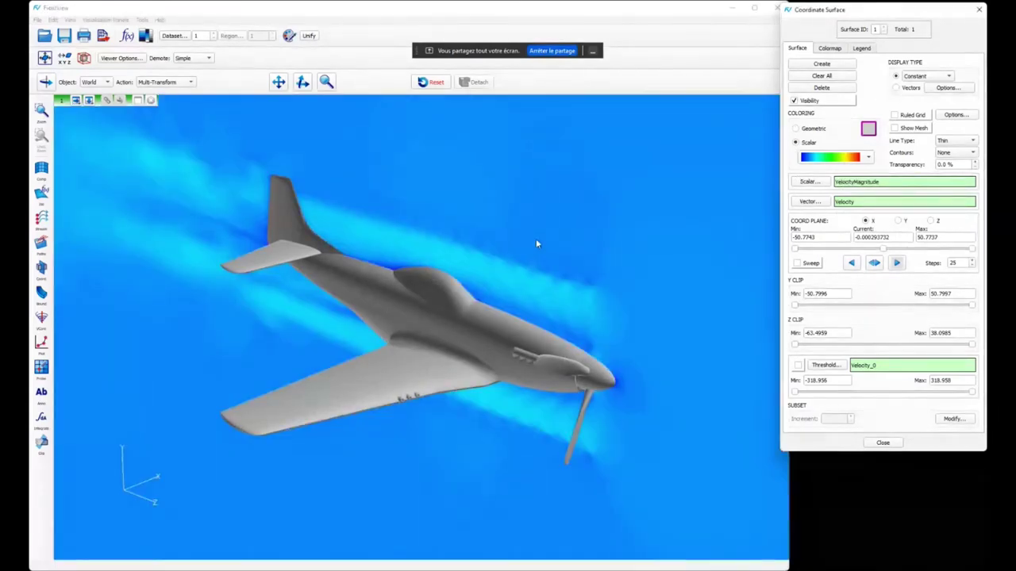
click(839, 49)
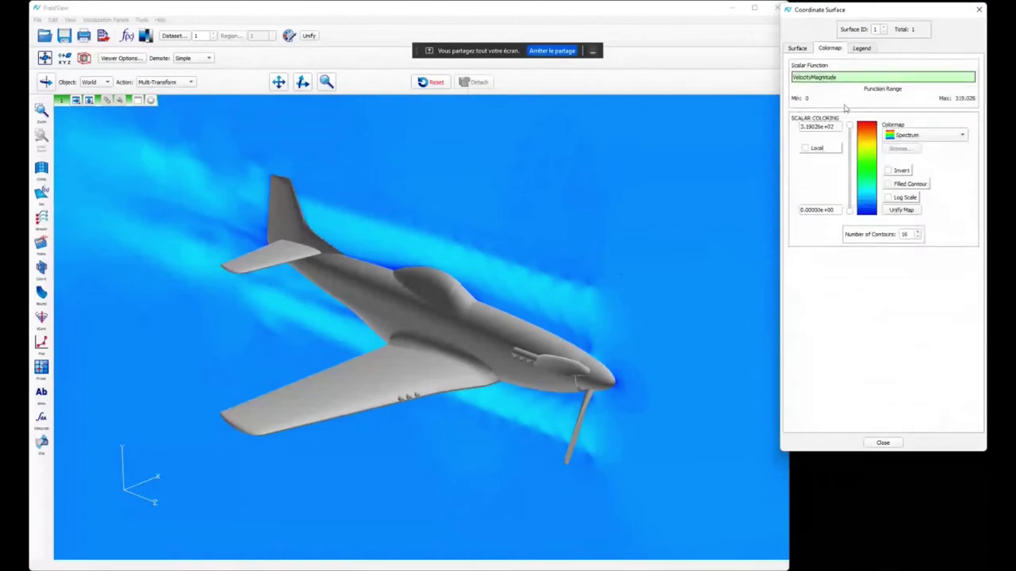
double_click(797, 127)
text(7.)
text(0)
key(Return)
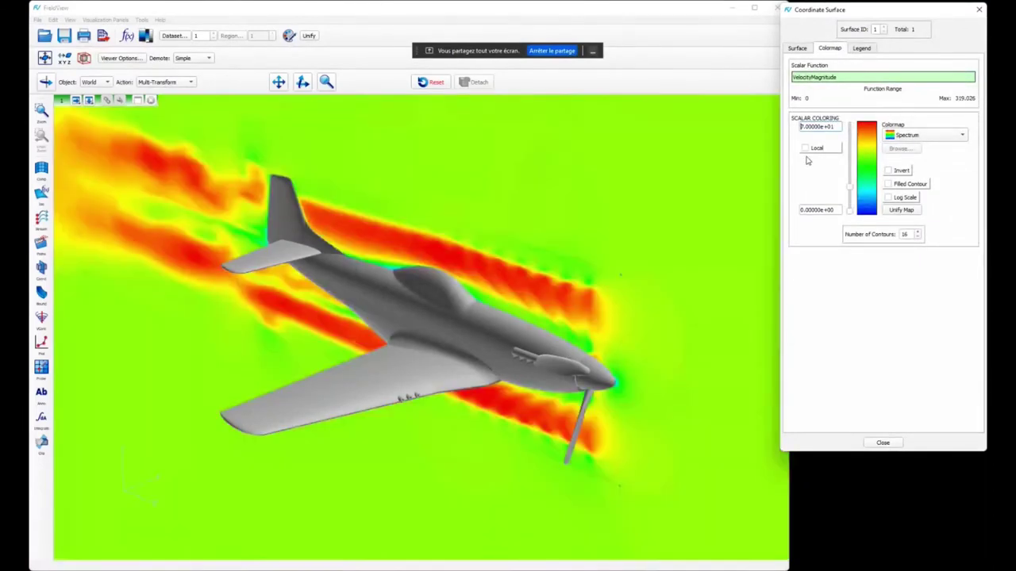
click(798, 49)
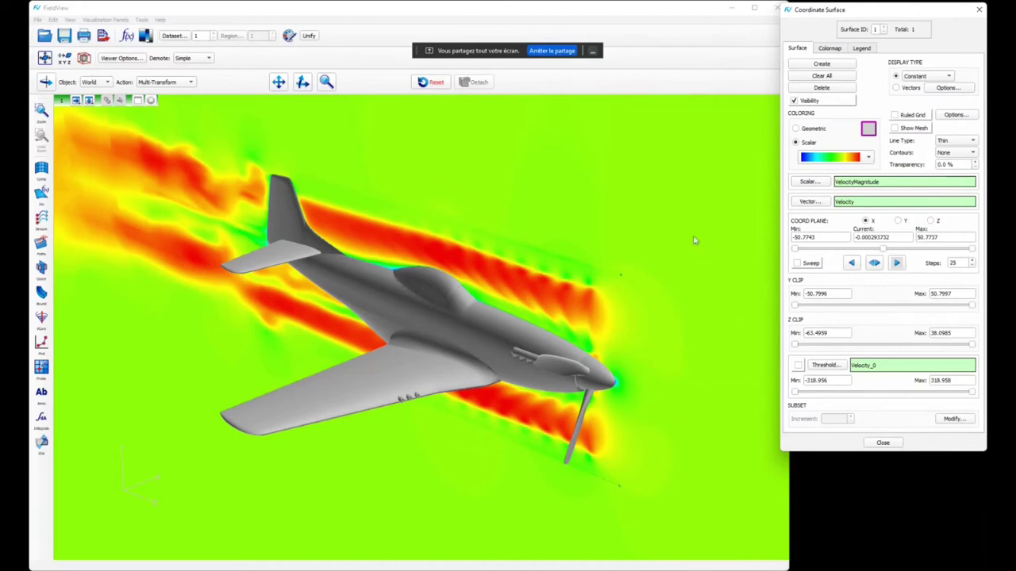
Step: Orient the slice as a Z plane and position it across the fuselage near Z -6.91
click(899, 222)
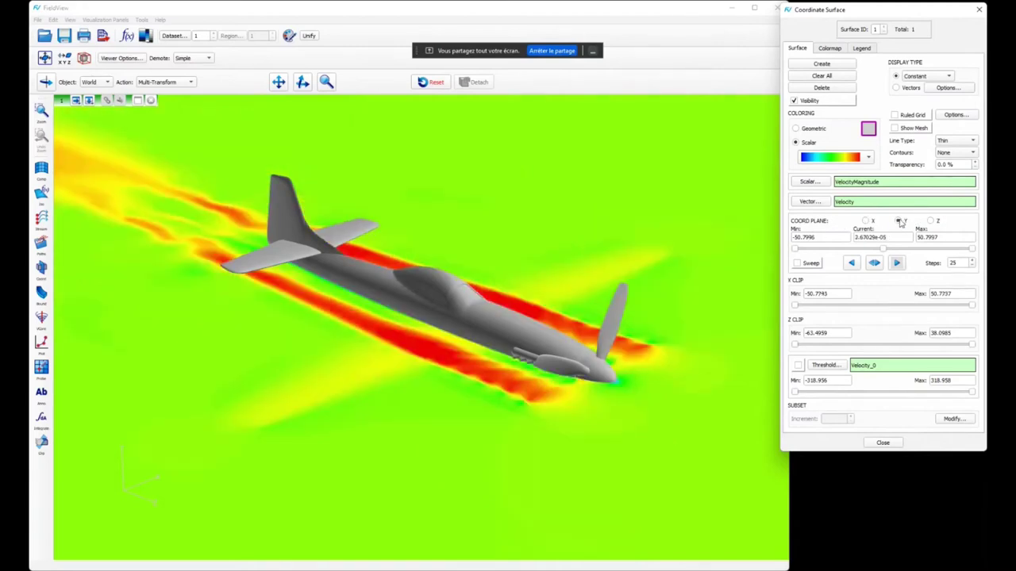
click(932, 222)
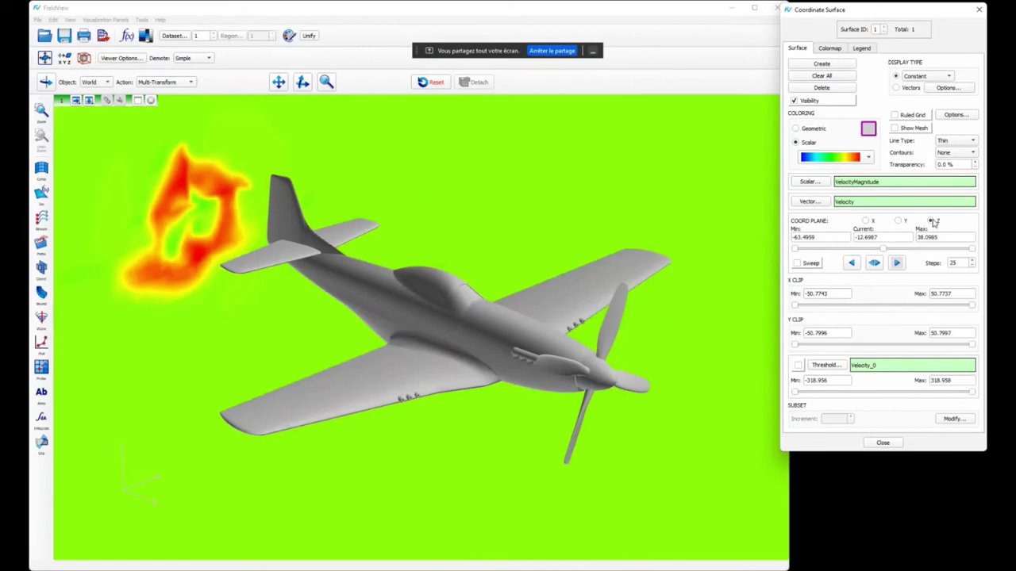
drag(884, 251, 892, 252)
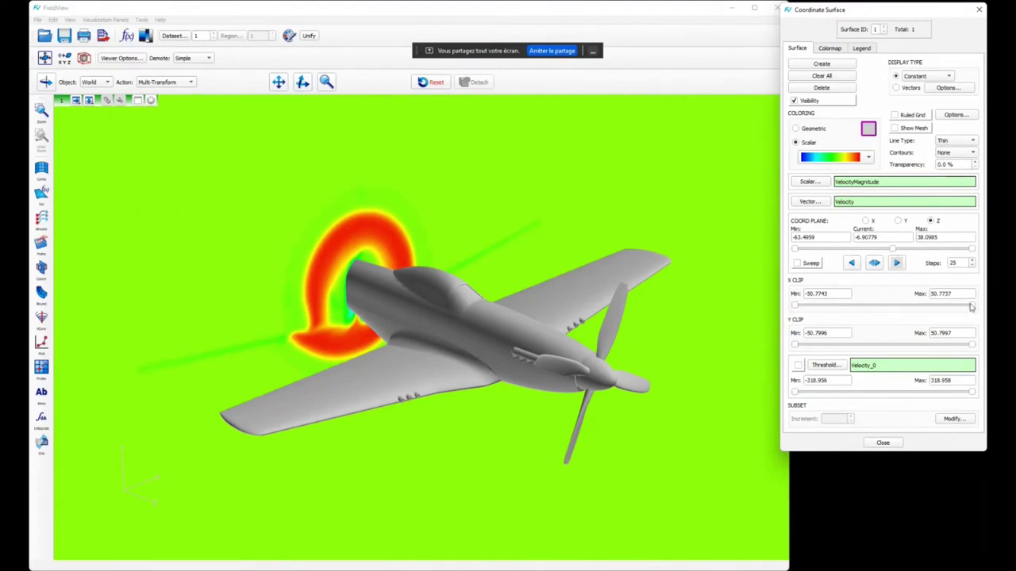
Step: Clip the slice's X range to -5 through 5
drag(972, 307, 923, 297)
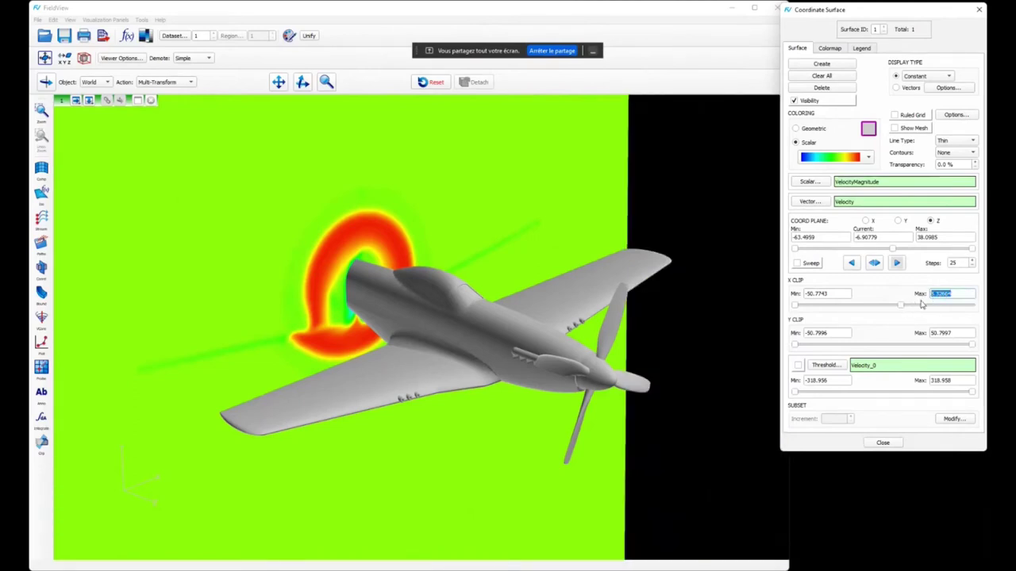
text(5)
key(Return)
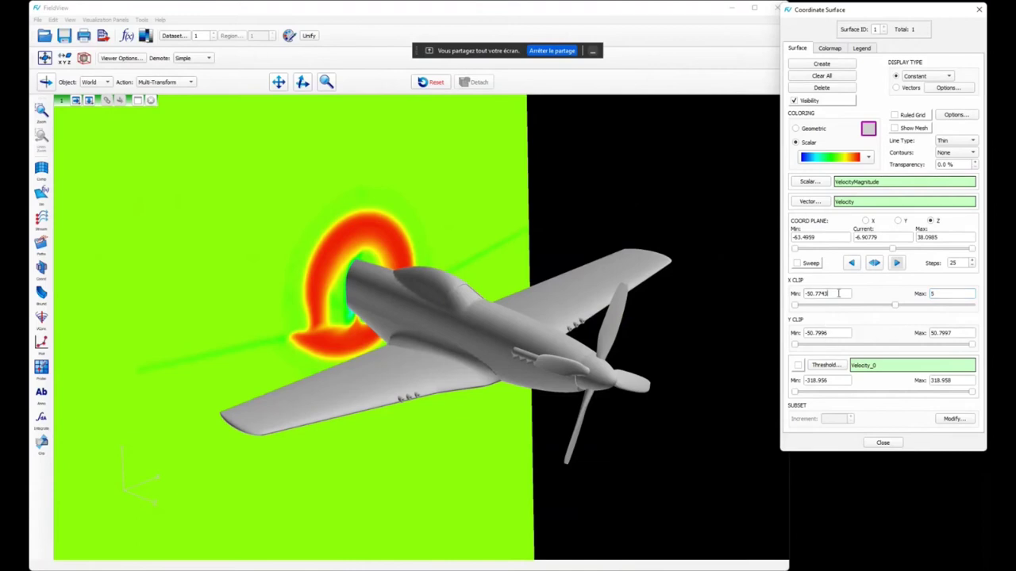
drag(835, 293, 799, 299)
text(-5)
key(Return)
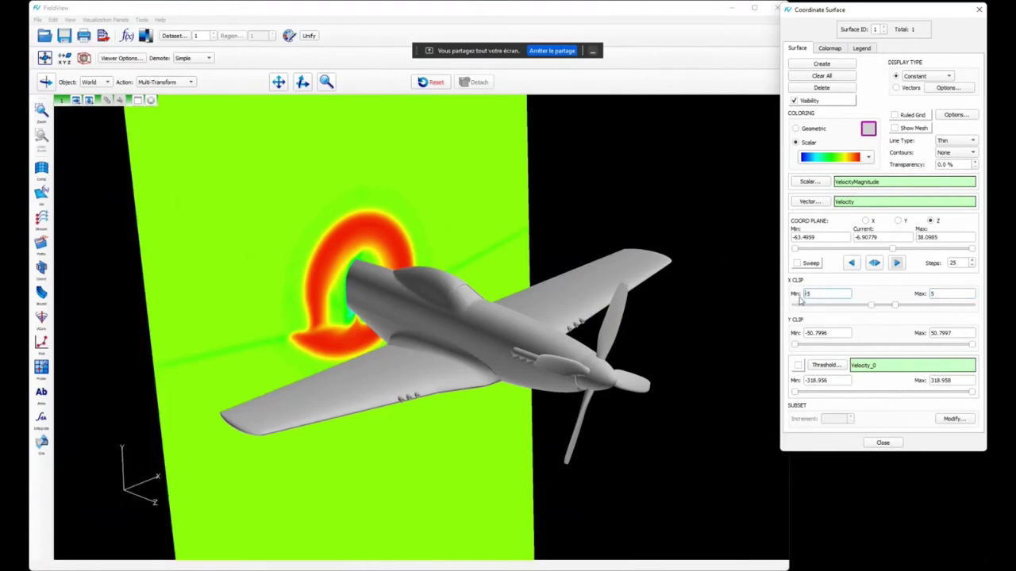
Step: Clip the slice's Y range to -3 through 3
drag(963, 333, 930, 332)
text(3)
key(Return)
drag(848, 333, 791, 337)
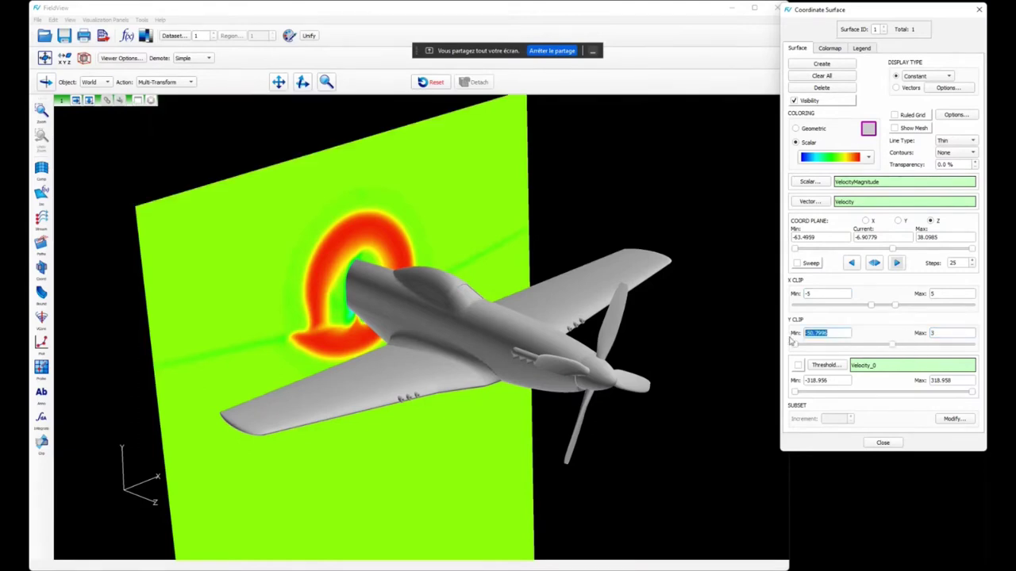
text(-3)
key(Return)
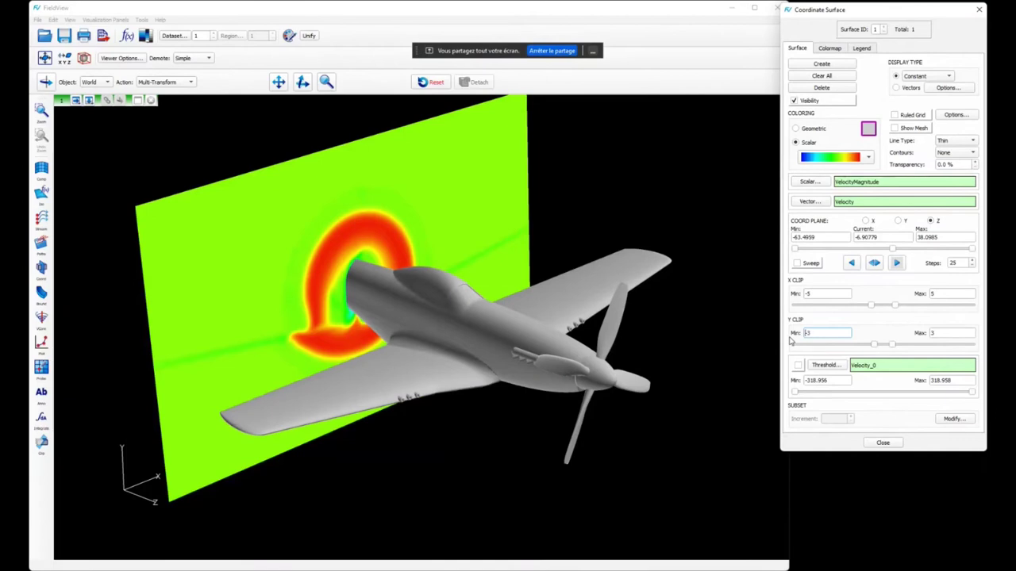
mouse_move(536, 302)
mouse_down()
mouse_move(546, 267)
mouse_move(540, 282)
mouse_up()
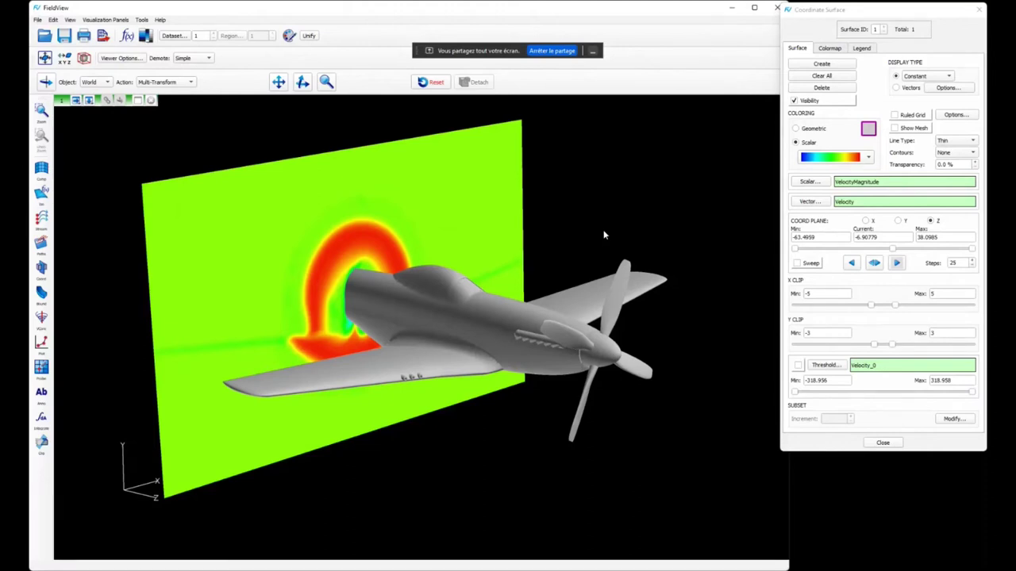
Step: Move the Z slice aft and sweep it through its range in 50 steps
click(890, 250)
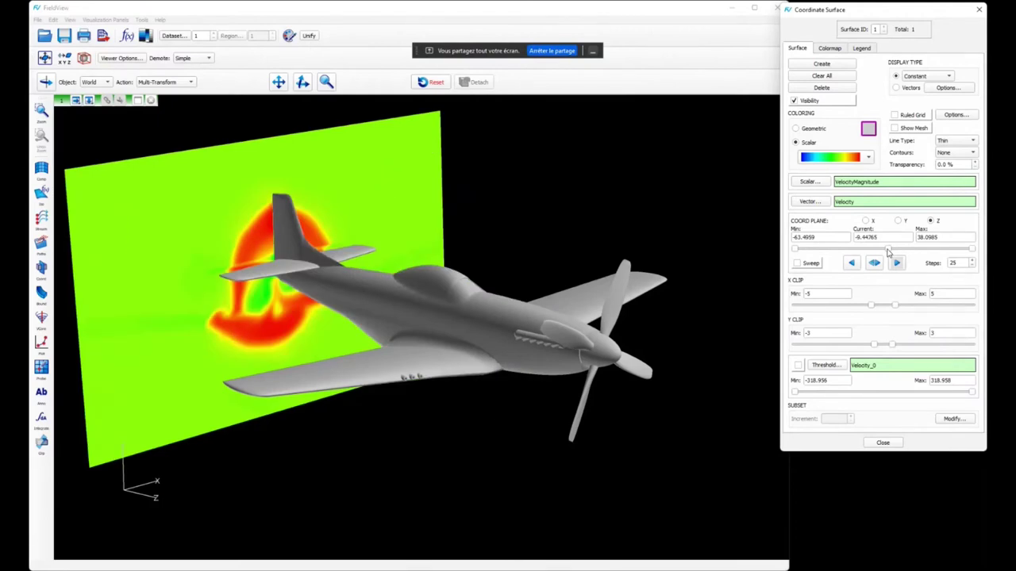
drag(887, 251, 886, 252)
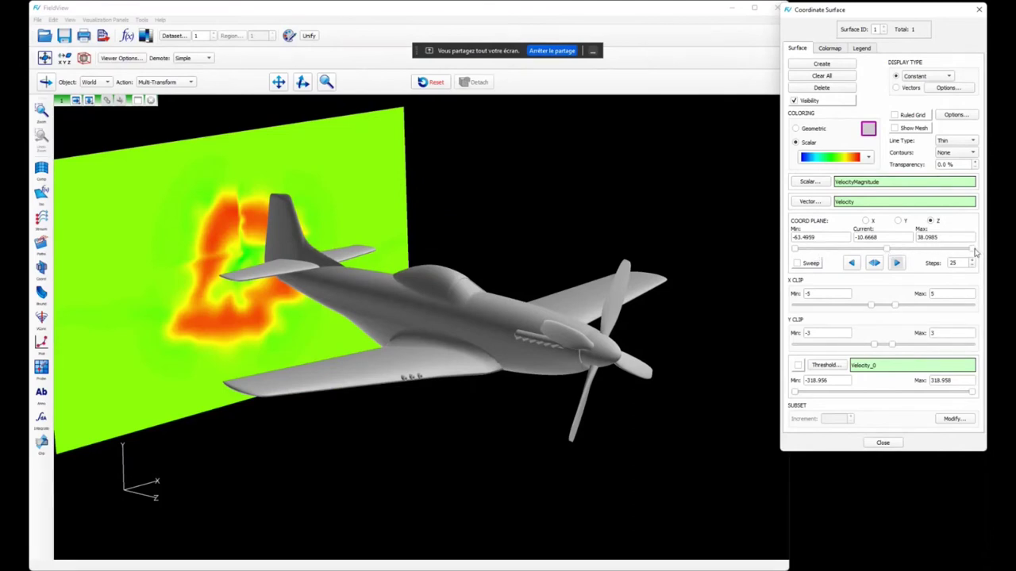
drag(890, 252, 912, 250)
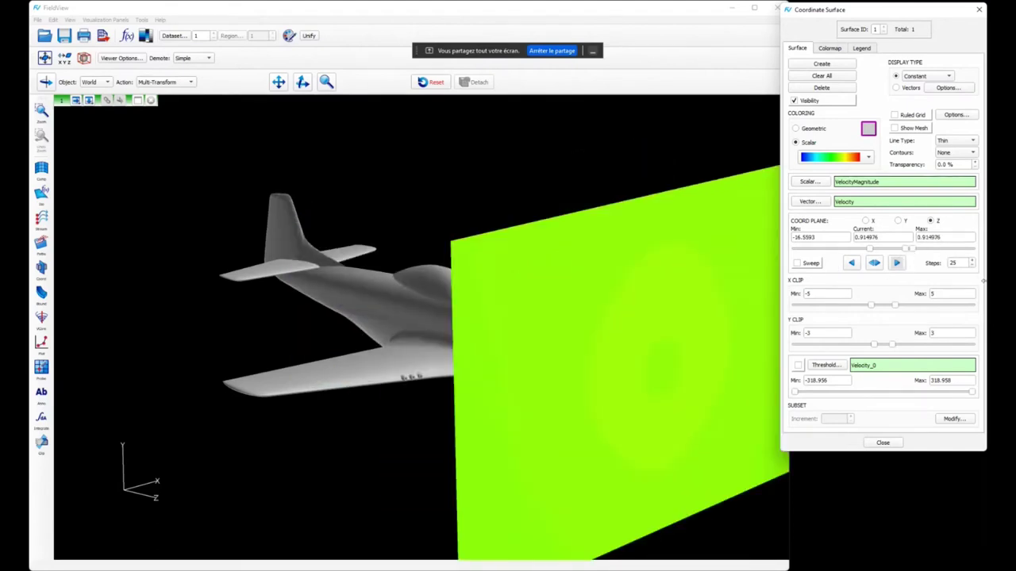
double_click(956, 262)
text(50)
click(874, 263)
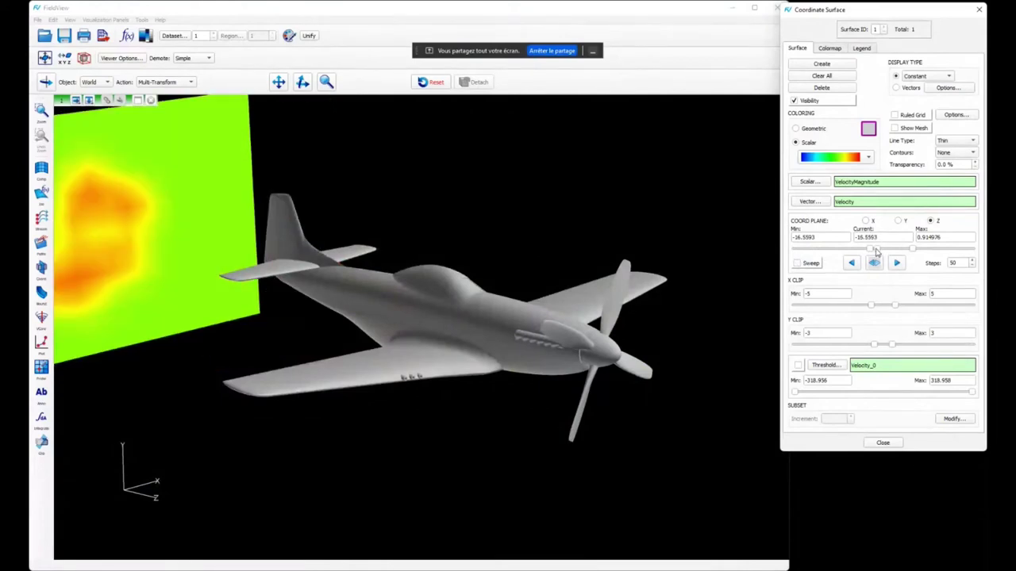
click(143, 19)
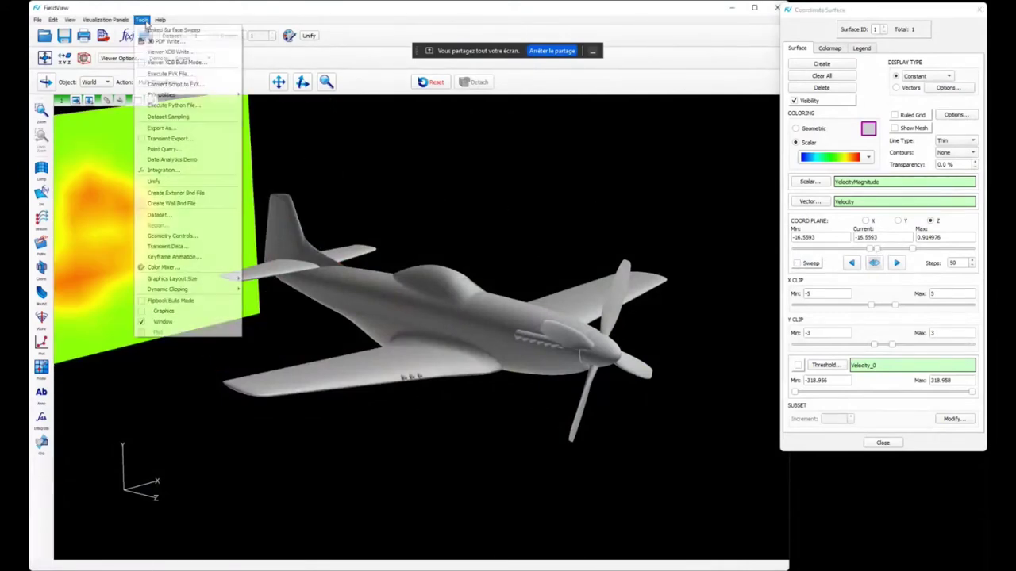
click(165, 302)
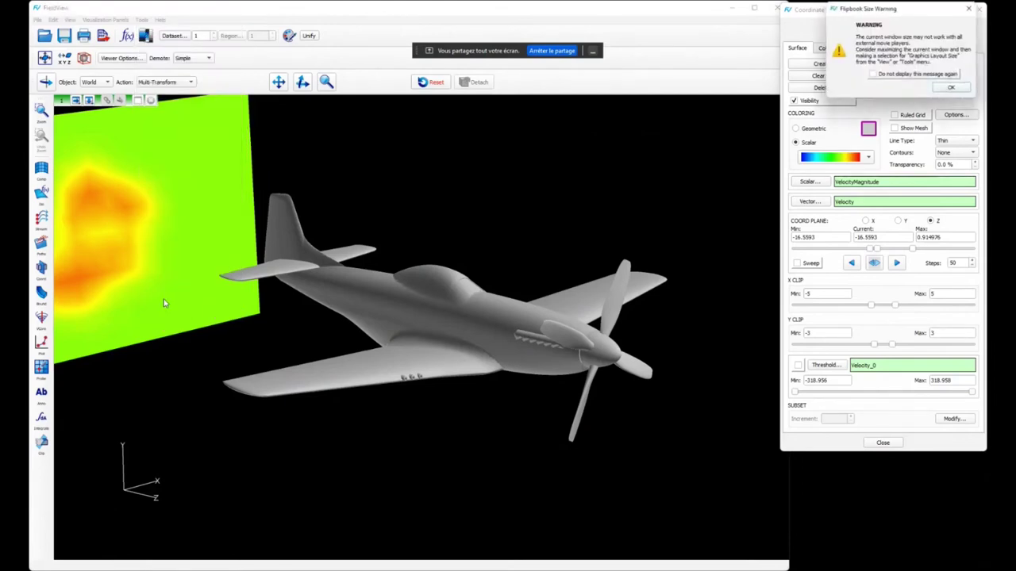
click(962, 92)
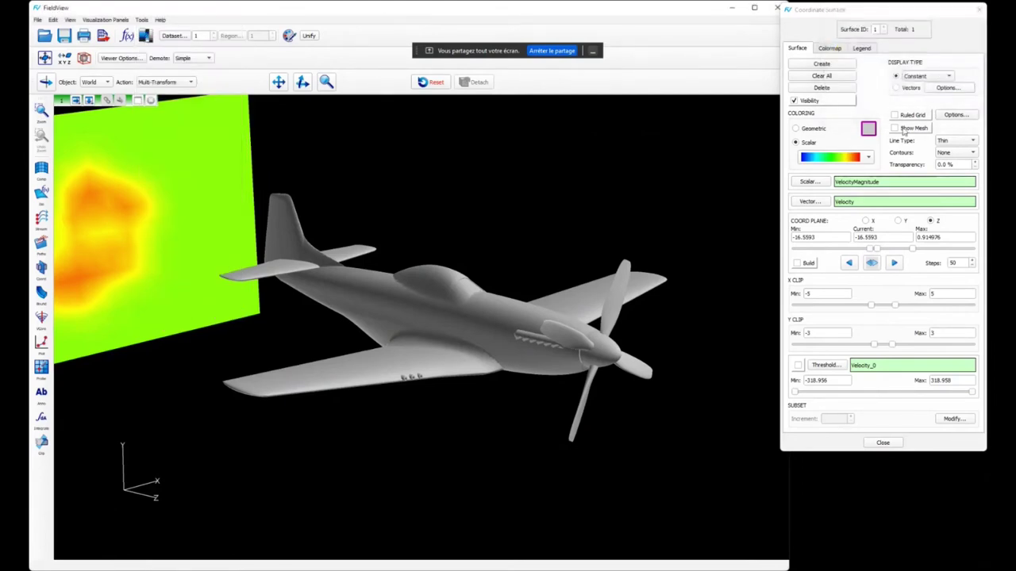
click(796, 264)
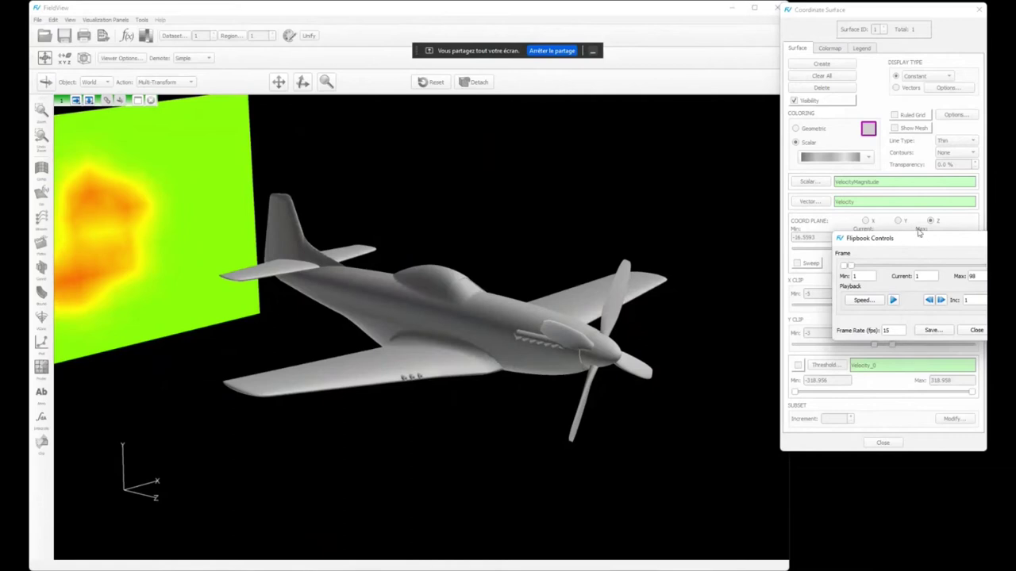
drag(918, 231, 761, 233)
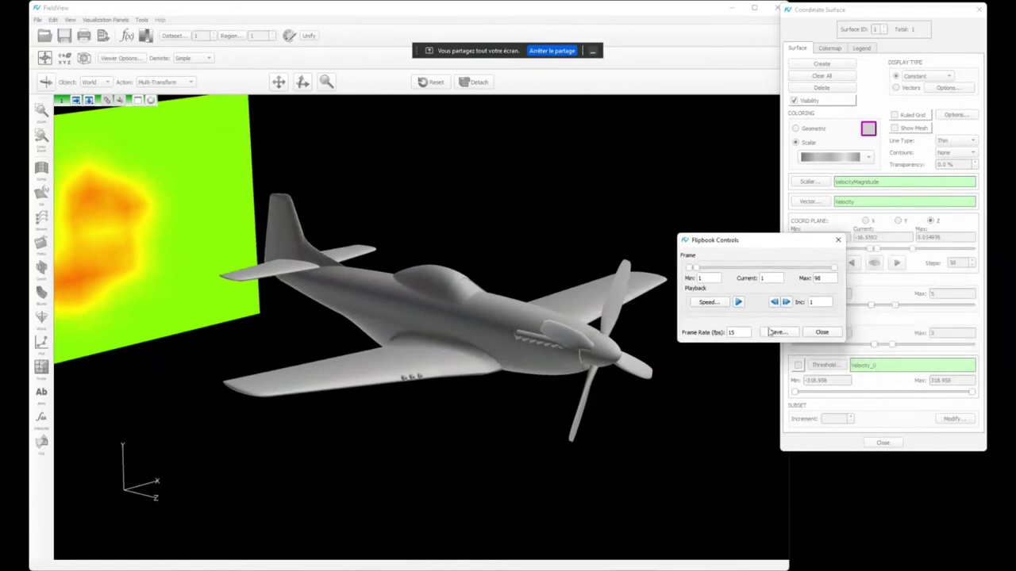
click(777, 333)
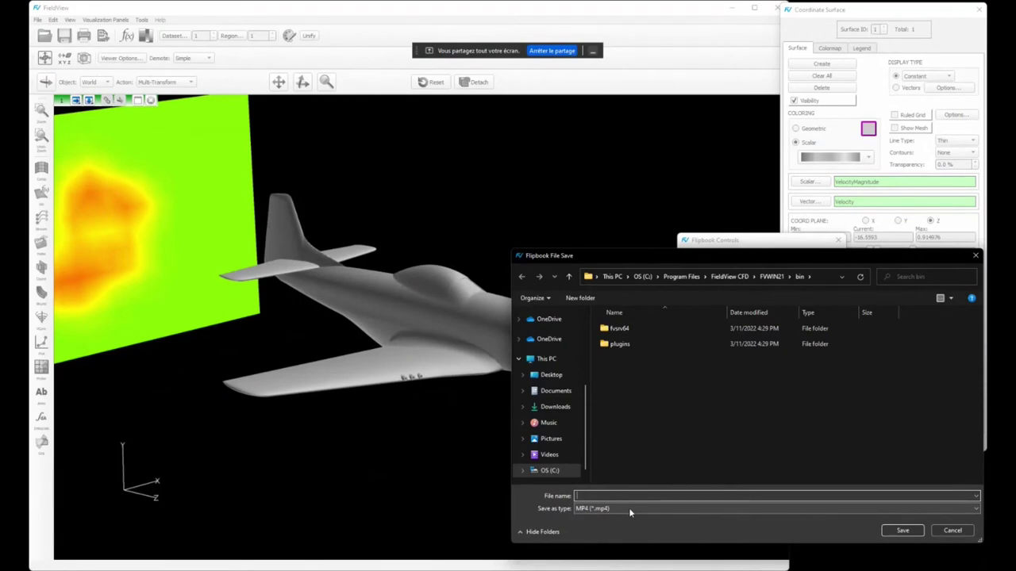
click(944, 531)
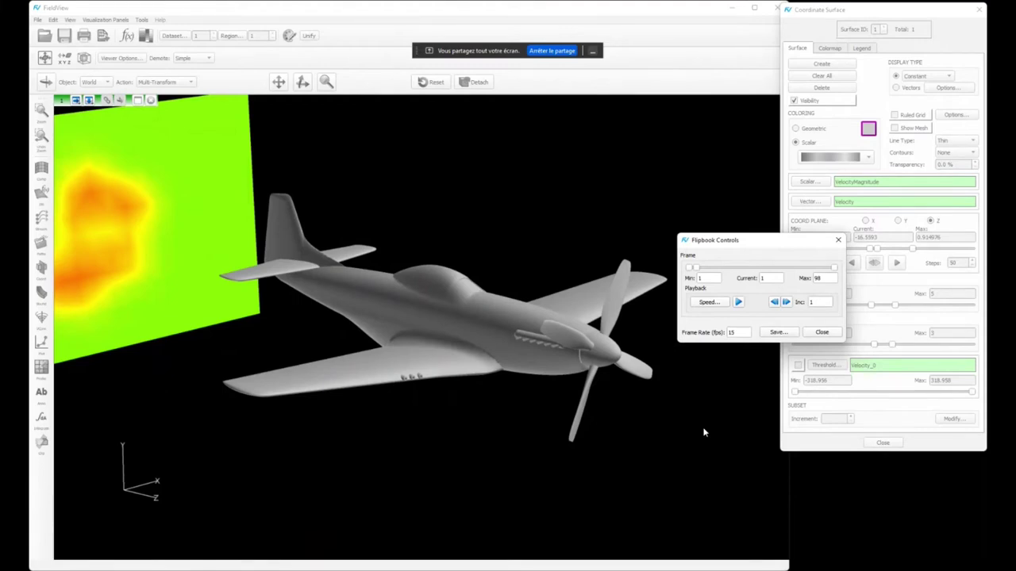
click(821, 332)
click(920, 315)
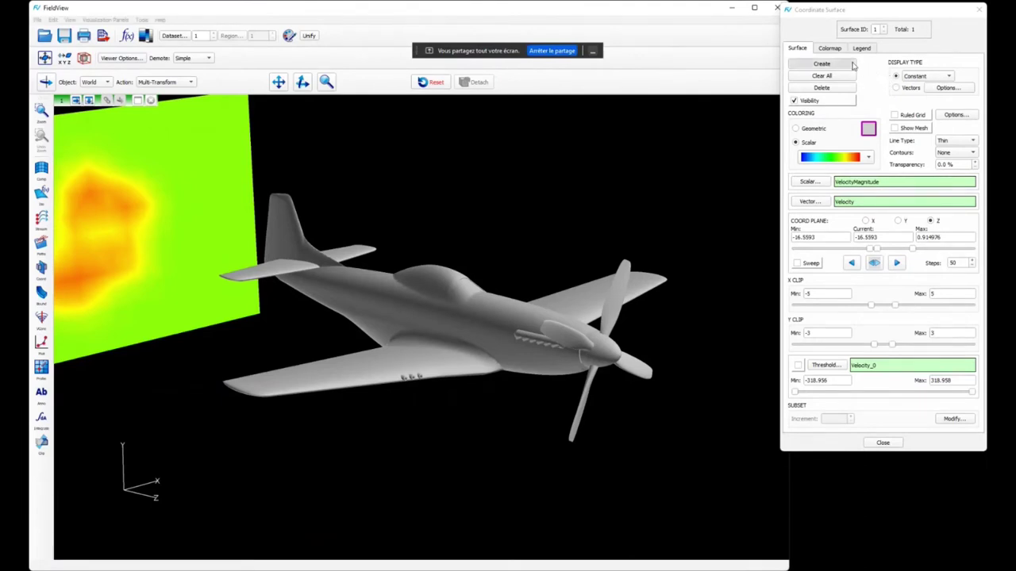
Step: Create two more Z slices, one mid-fuselage near Z -7.21 and one at the propeller
click(853, 64)
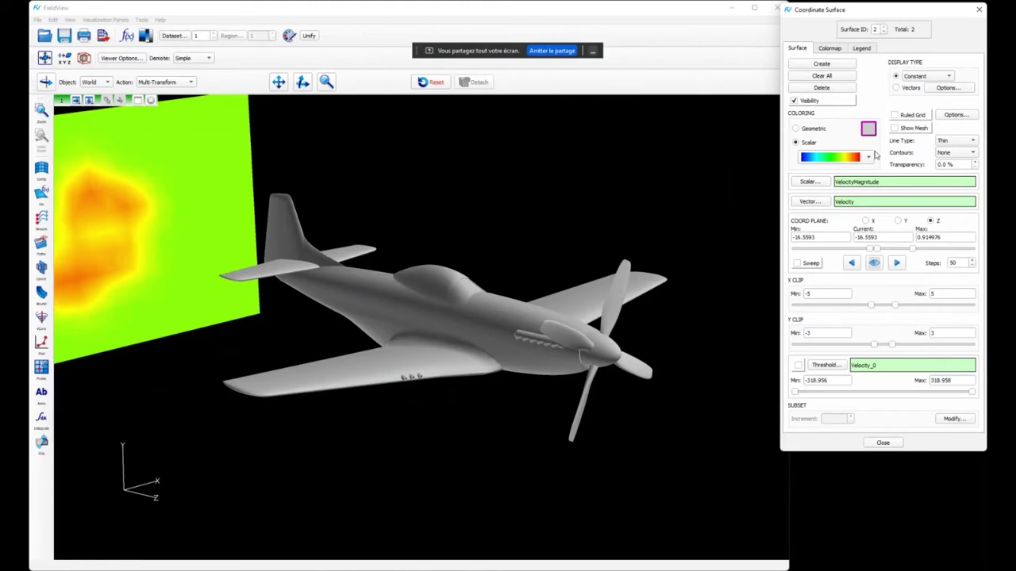
click(883, 250)
drag(883, 251, 900, 252)
click(823, 63)
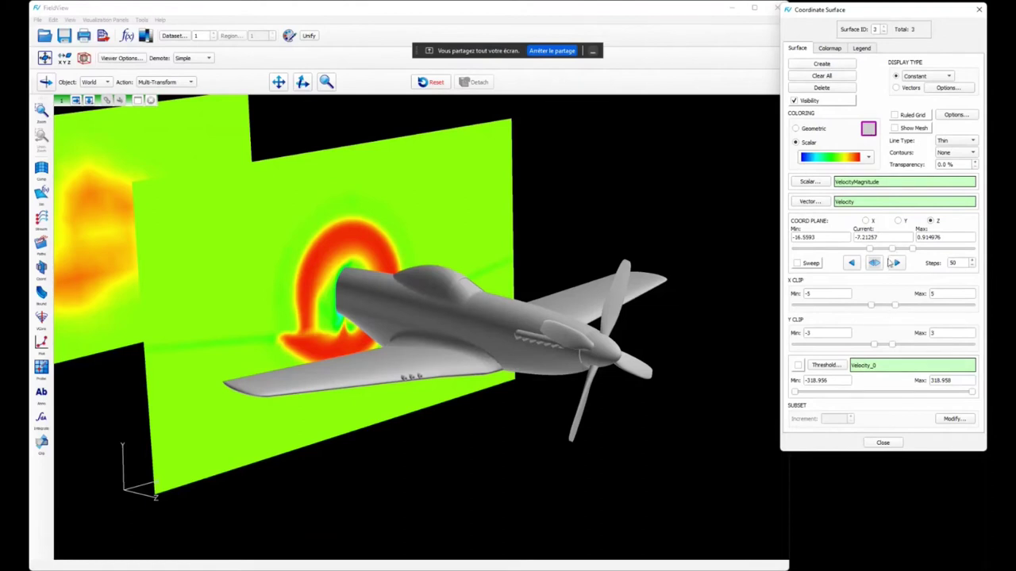
drag(895, 253, 906, 253)
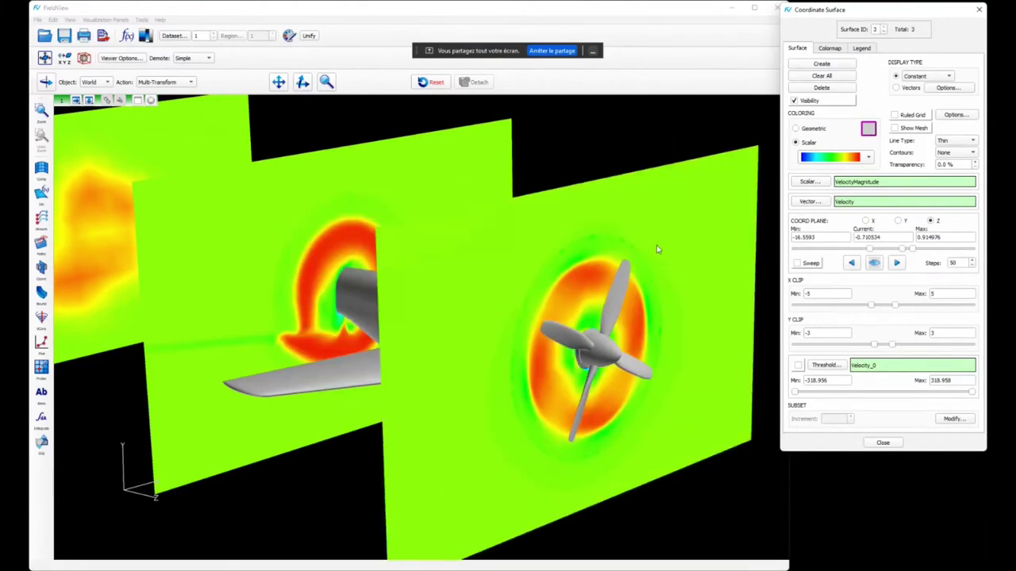
drag(657, 249, 653, 280)
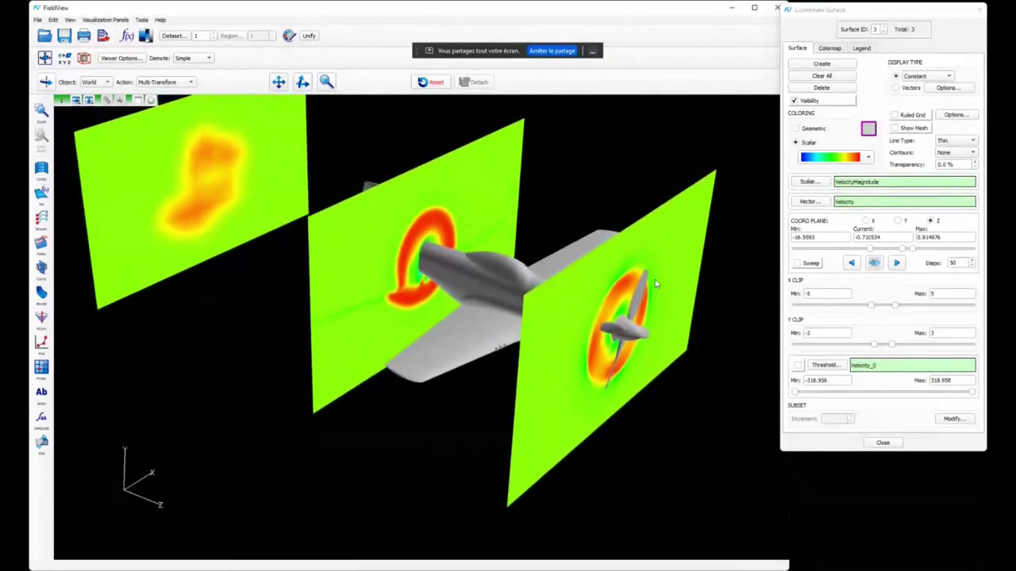
Step: Turn on the VelocityMagnitude colour legend, then drag it lower and stretch it taller
click(862, 48)
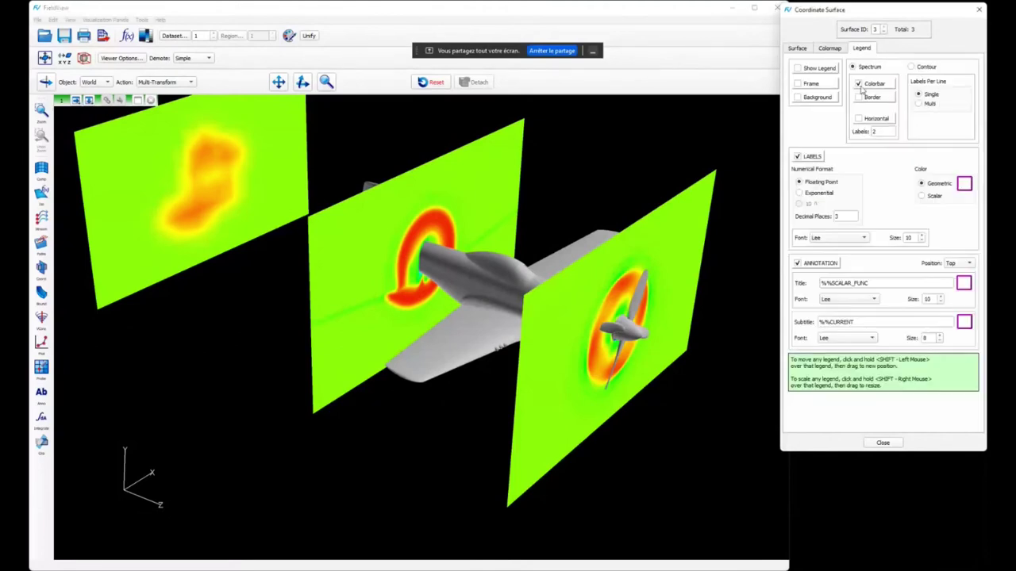
click(798, 69)
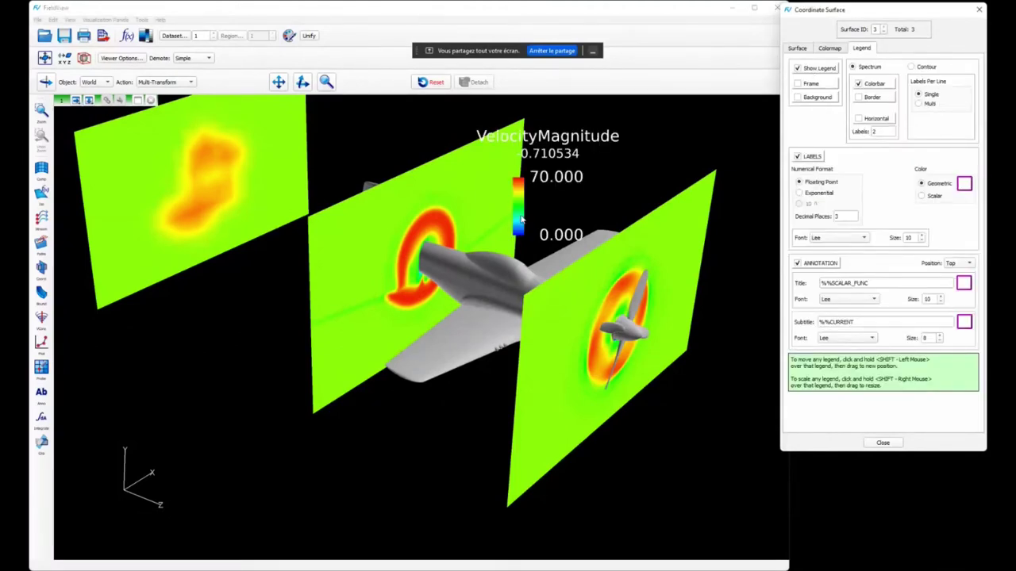
shift+drag(521, 221, 631, 475)
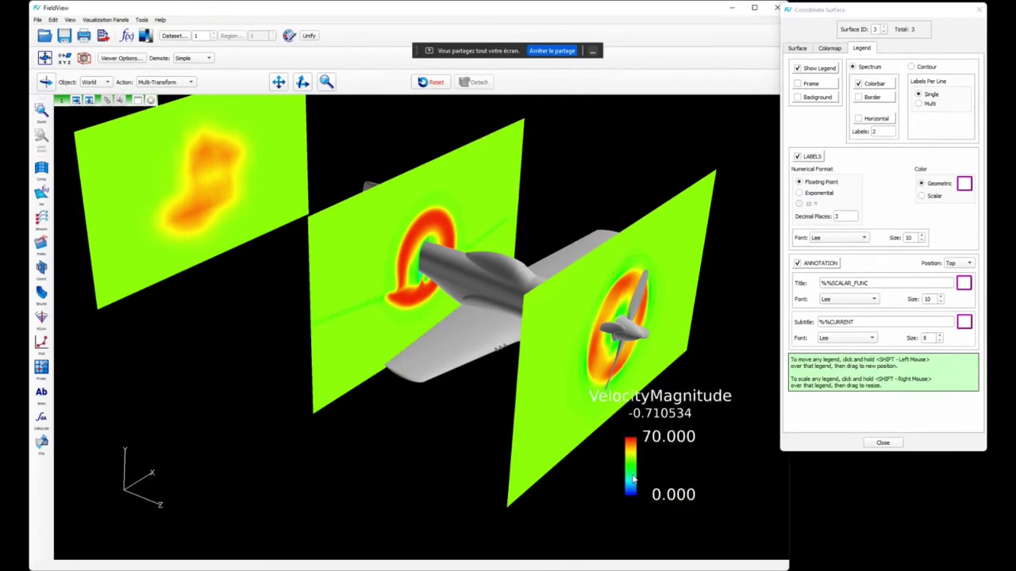
shift+right_drag(631, 476, 632, 496)
Step: Make the colour bar horizontal and enlarge it across the bottom centre beneath the aircraft
click(858, 117)
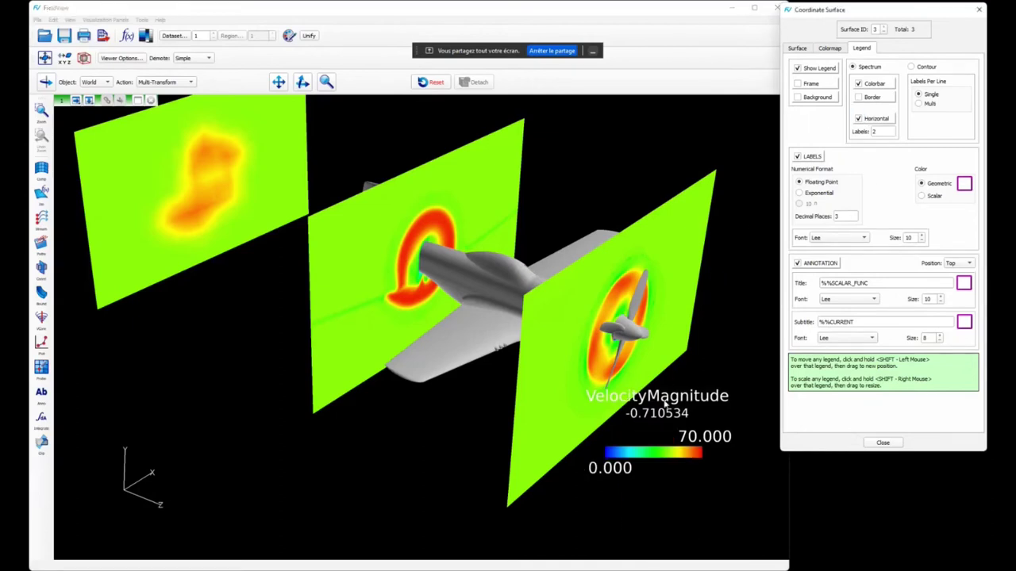
shift+drag(651, 452, 476, 461)
shift+right_drag(481, 464, 549, 518)
drag(673, 286, 688, 270)
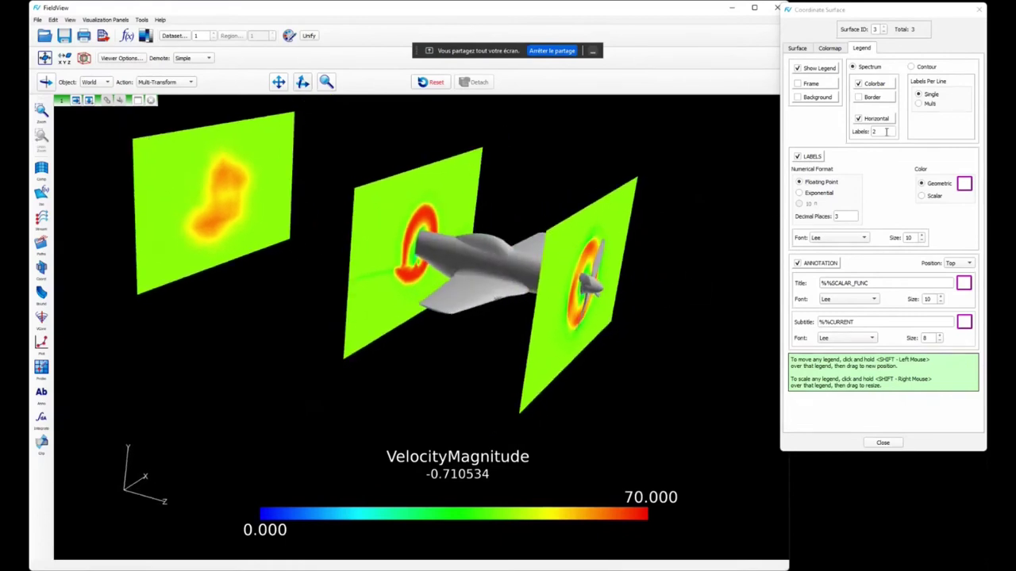
Step: Give the legend 8 labels with 0 decimal places and add a 'Z =' prefix to its title
double_click(887, 131)
text(8)
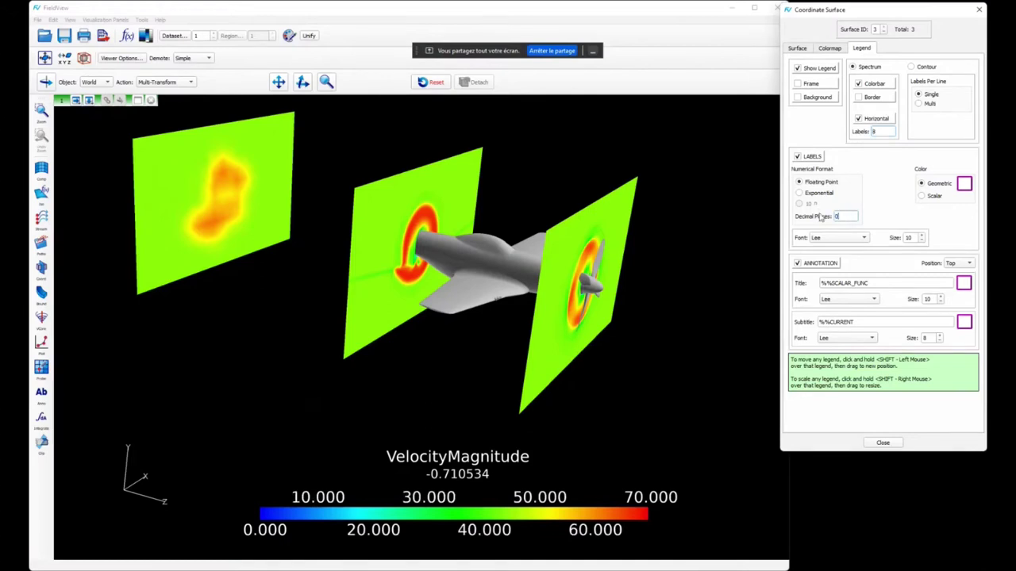
text(0)
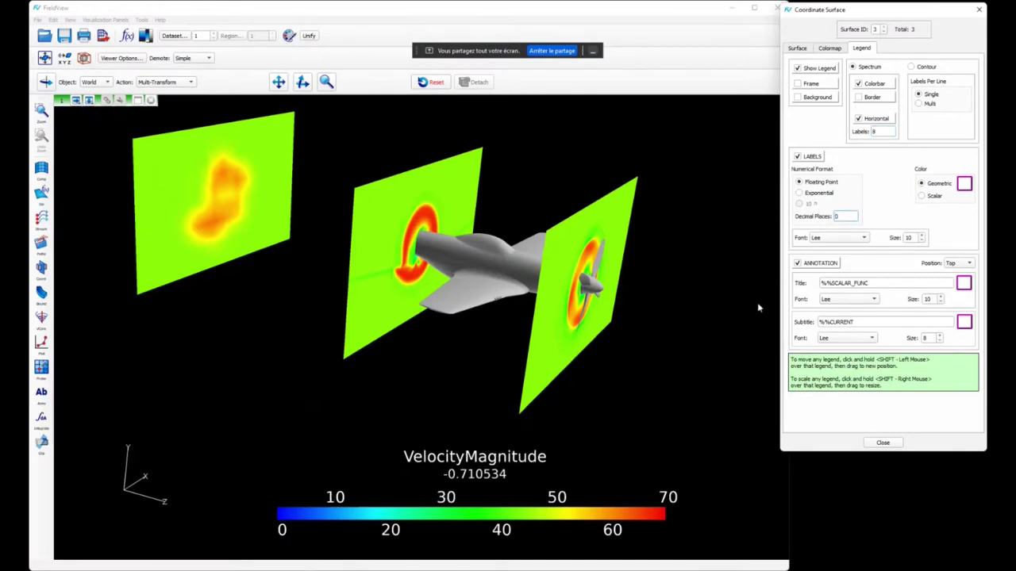
click(822, 283)
text(Z =)
key(Return)
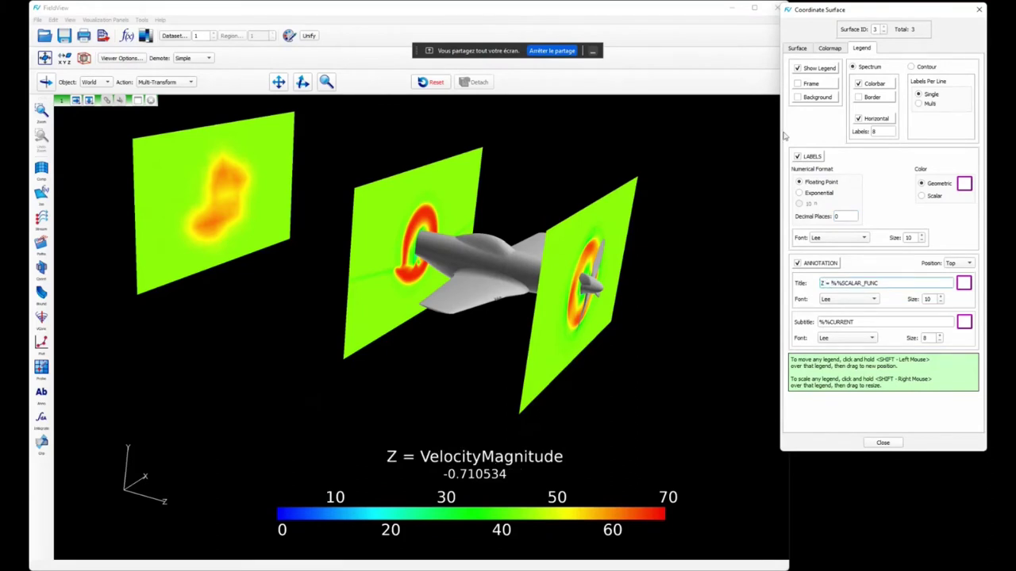
Step: Shift the front cut plane along Z and move the 'Z =' prefix from the title to the subtitle
click(806, 49)
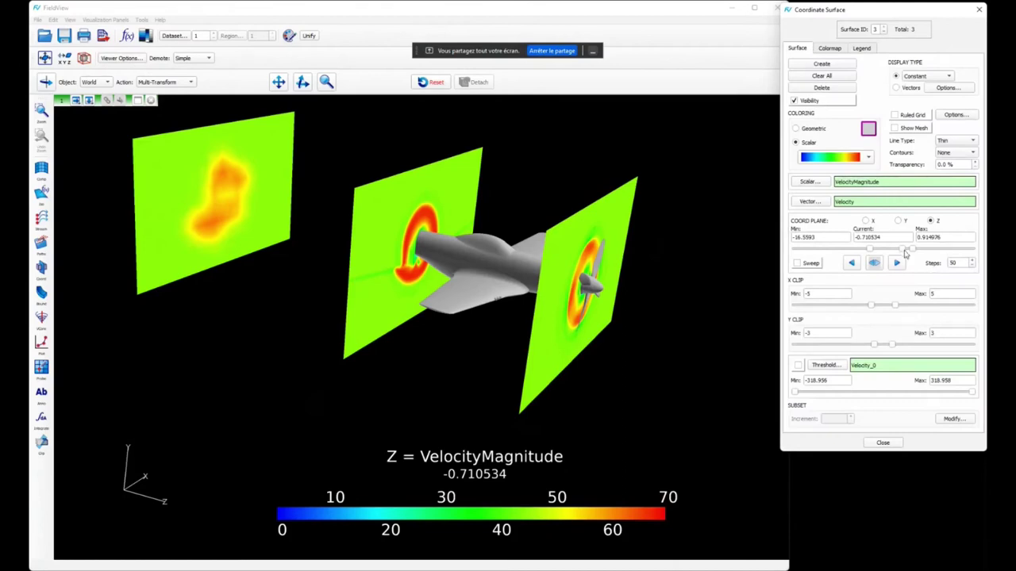
drag(905, 251, 906, 250)
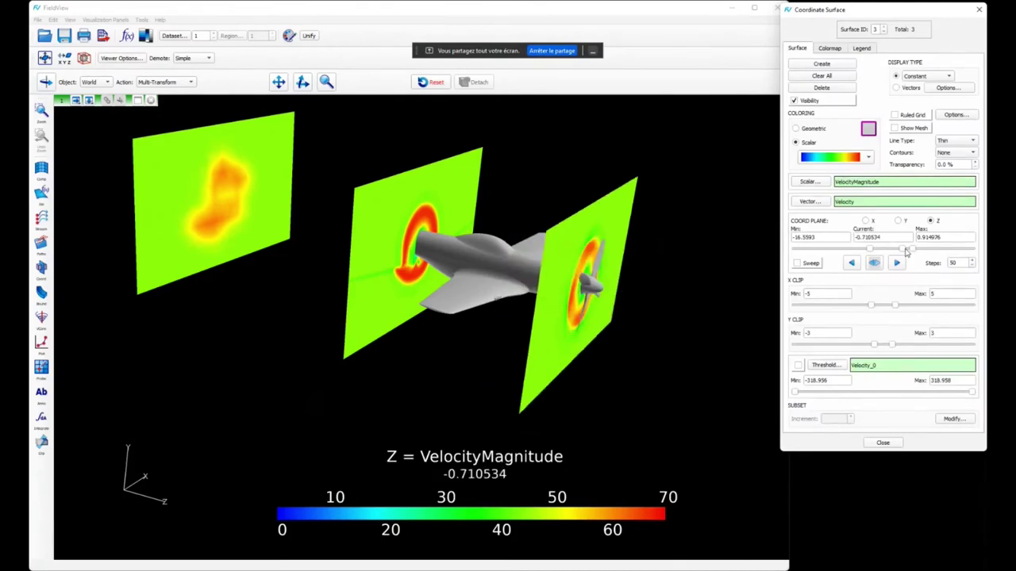
click(865, 49)
key(BackSpace)
key(BackSpace)
key(BackSpace)
key(BackSpace)
click(822, 321)
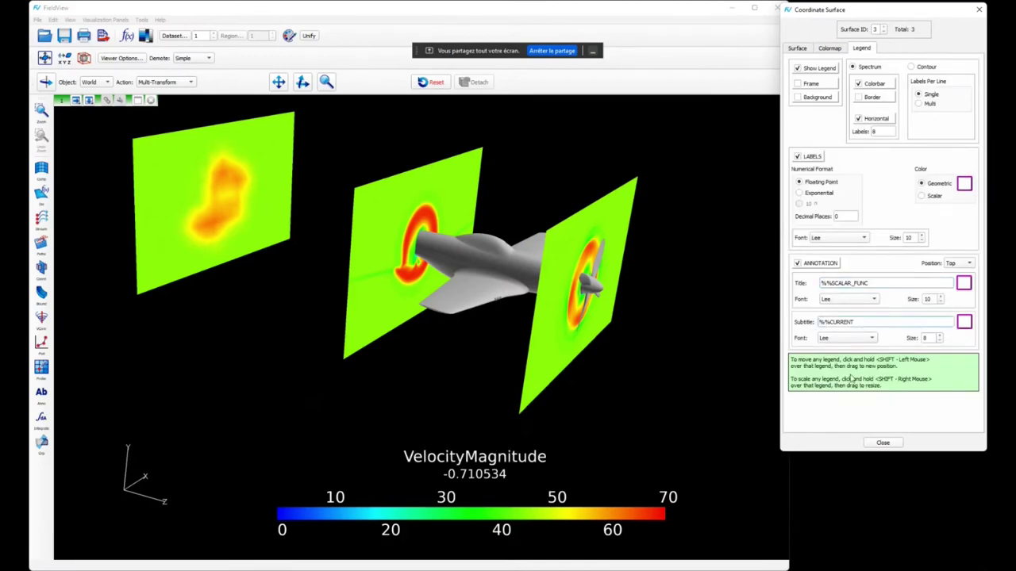
text(Z =)
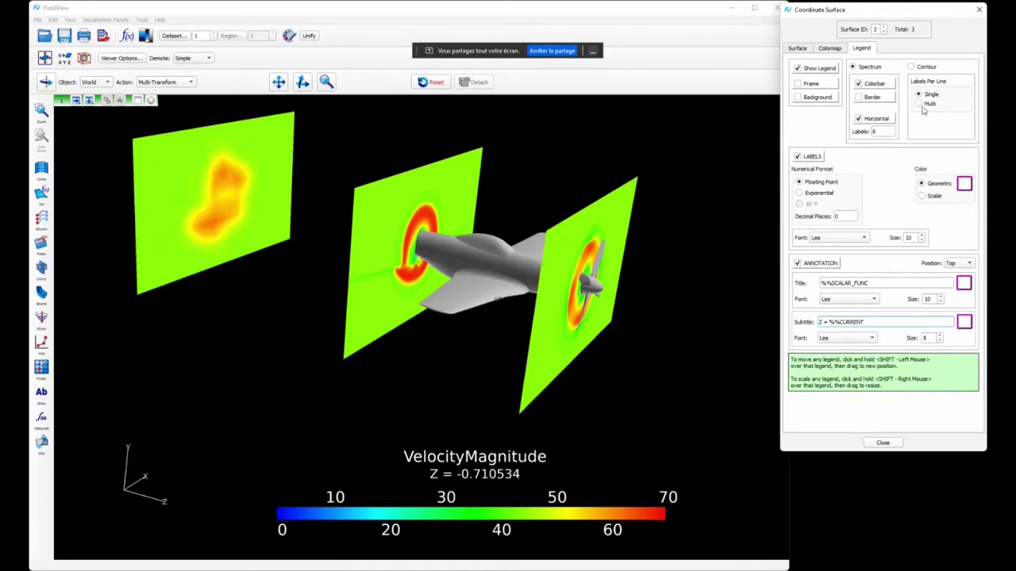
Step: Step the front plane to about Z = 0 and delete the legend subtitle
click(797, 49)
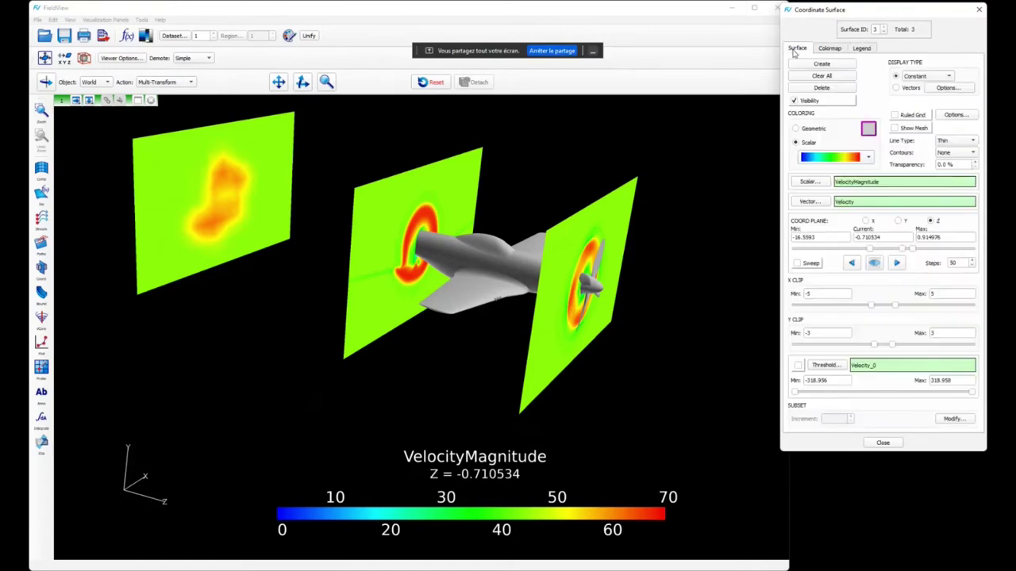
click(903, 250)
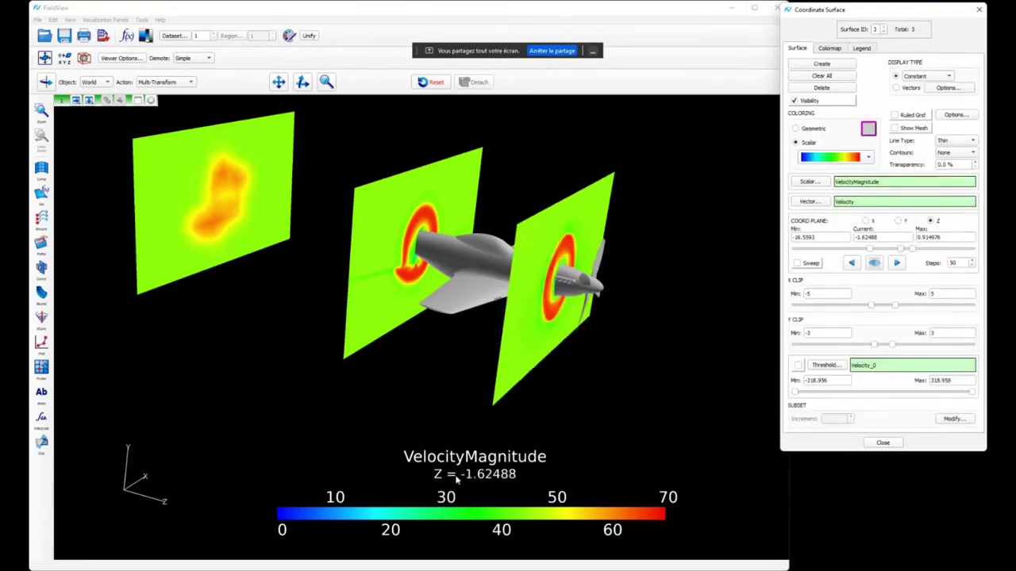
click(903, 250)
click(862, 48)
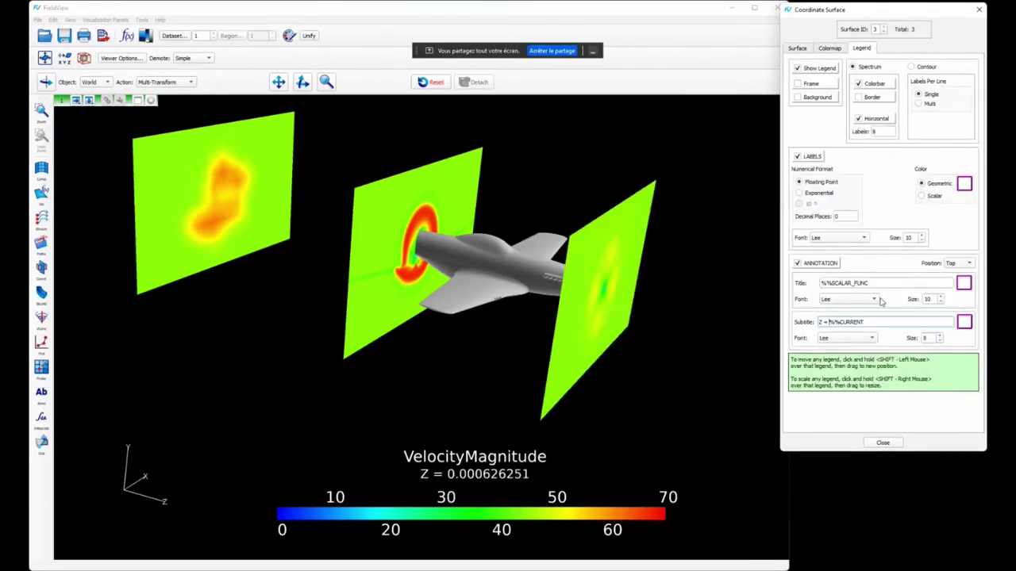
drag(878, 320, 814, 321)
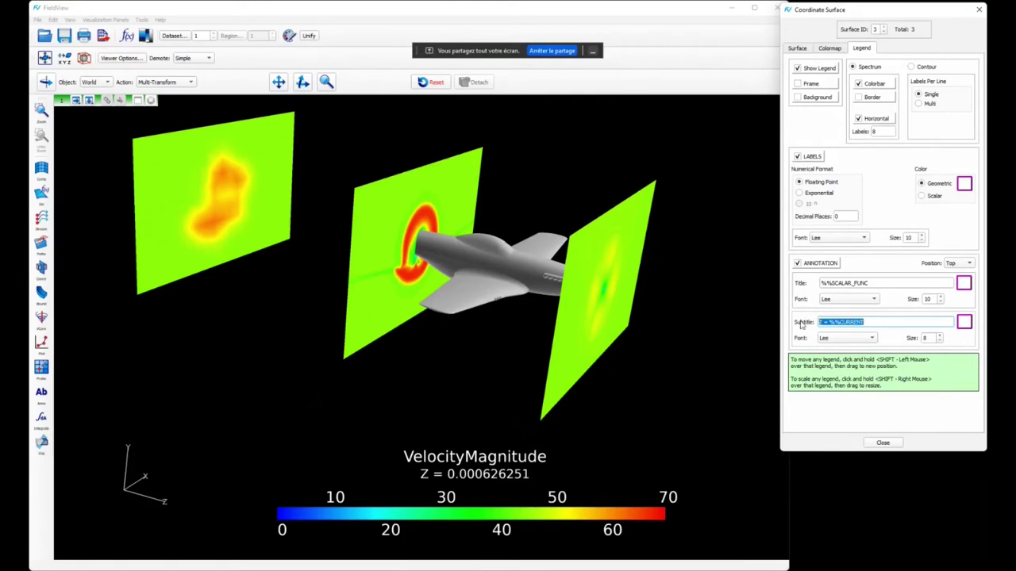
key(BackSpace)
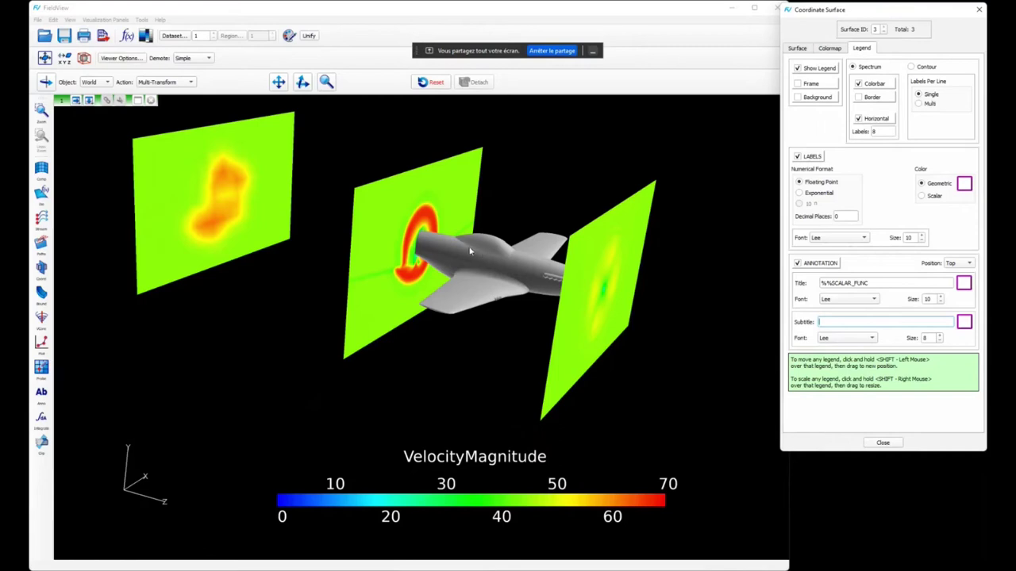
click(38, 22)
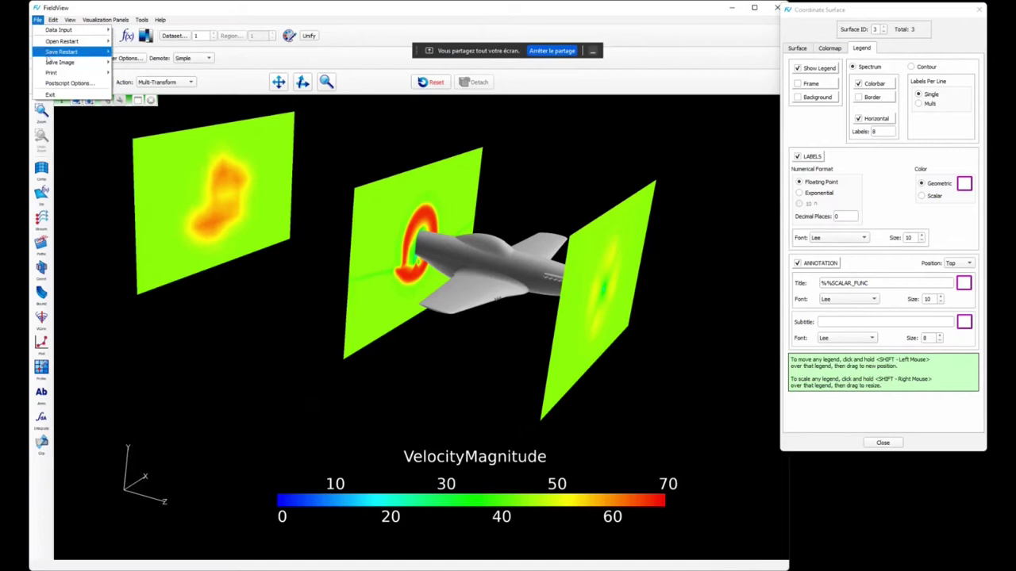
mouse_move(50, 62)
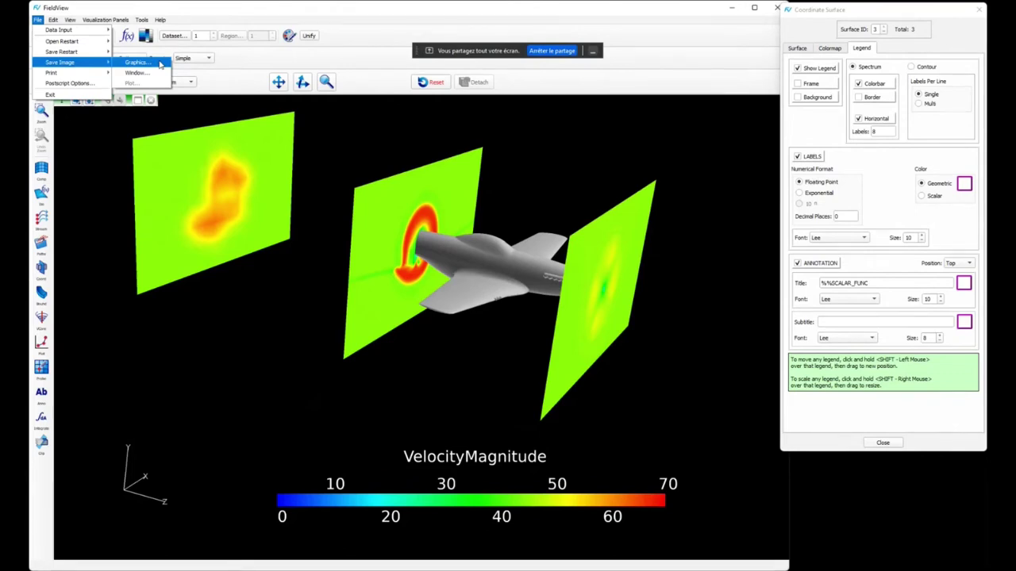
click(127, 203)
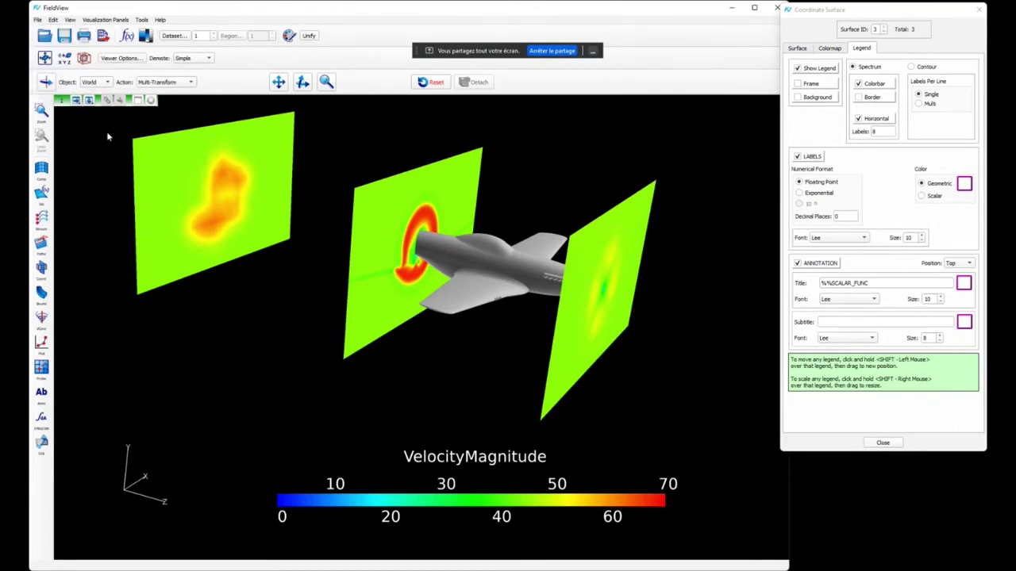
click(76, 101)
click(92, 123)
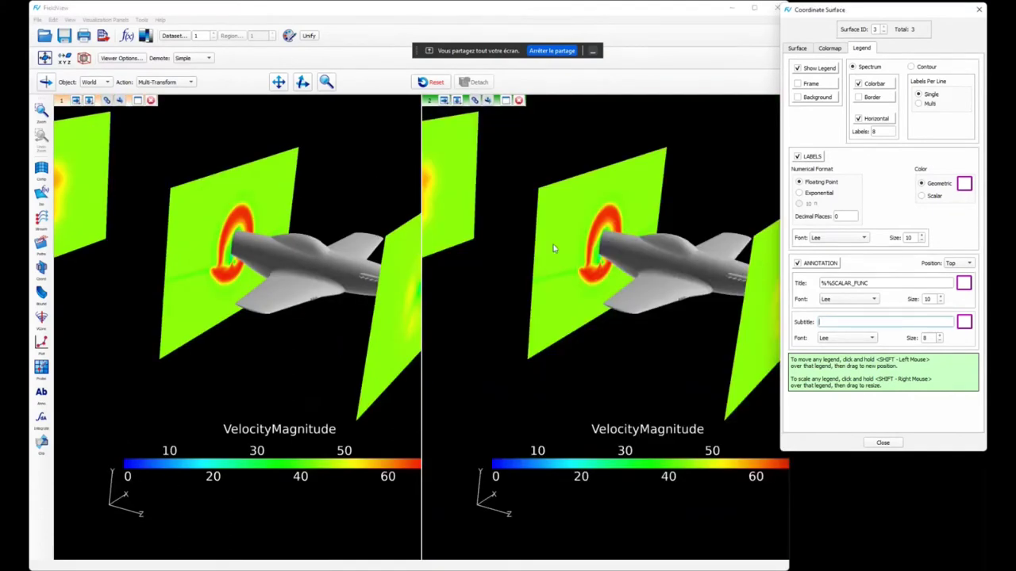
mouse_move(612, 312)
mouse_down()
mouse_move(476, 307)
mouse_move(609, 292)
mouse_move(611, 313)
mouse_up()
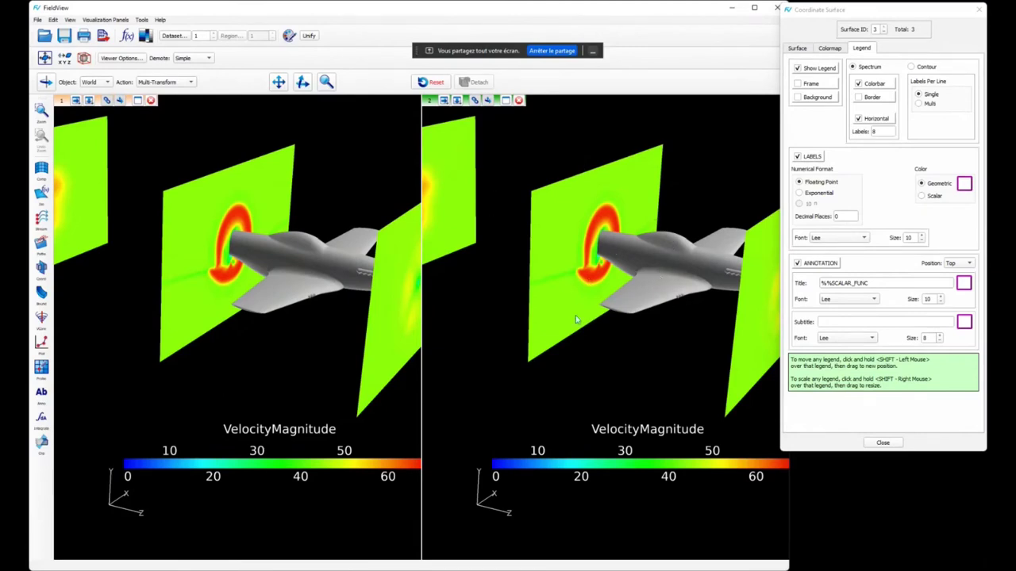
click(519, 101)
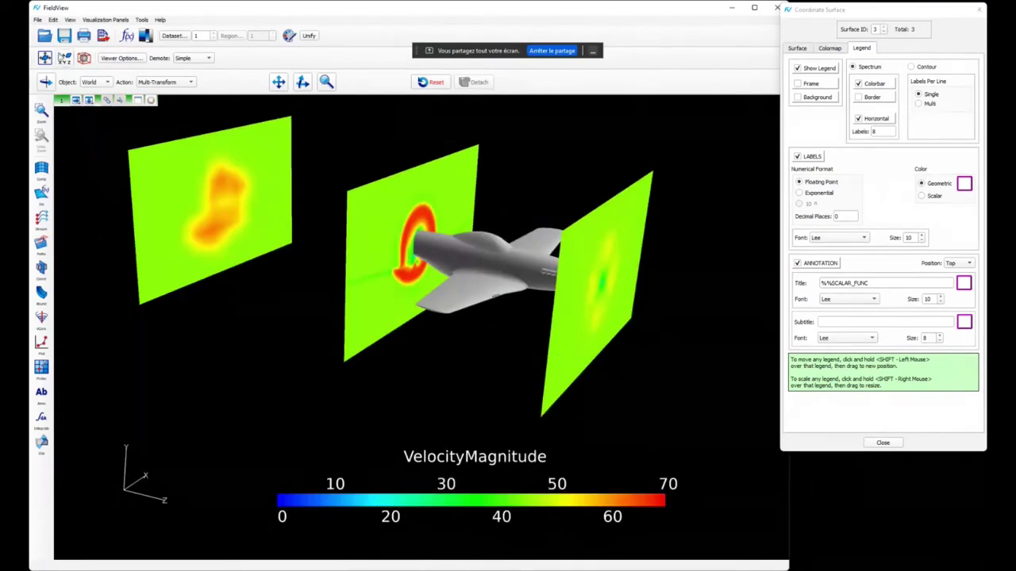
Step: Review the image formats in Save Graphics to File, then cancel saving to a file
click(37, 20)
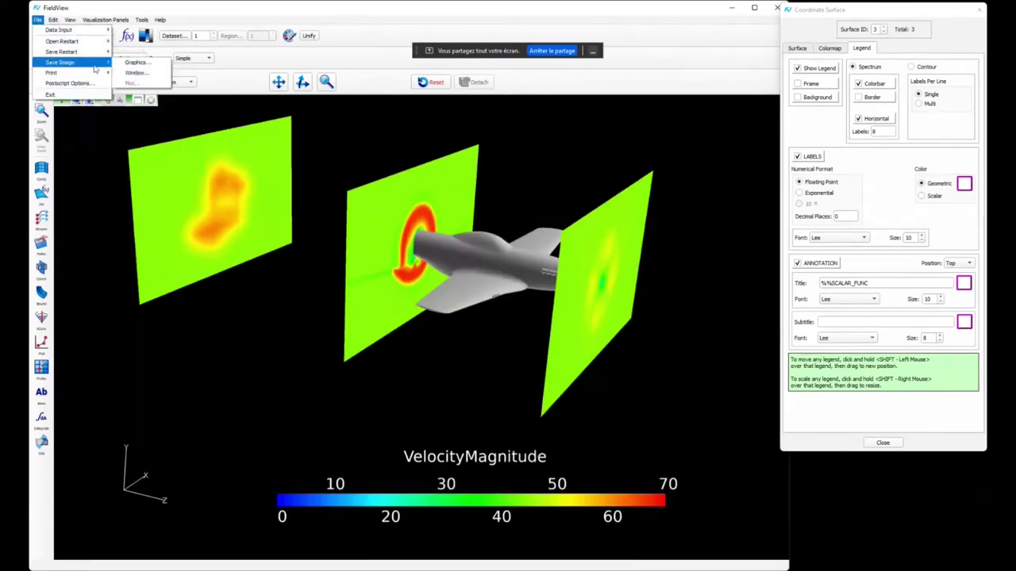
click(149, 65)
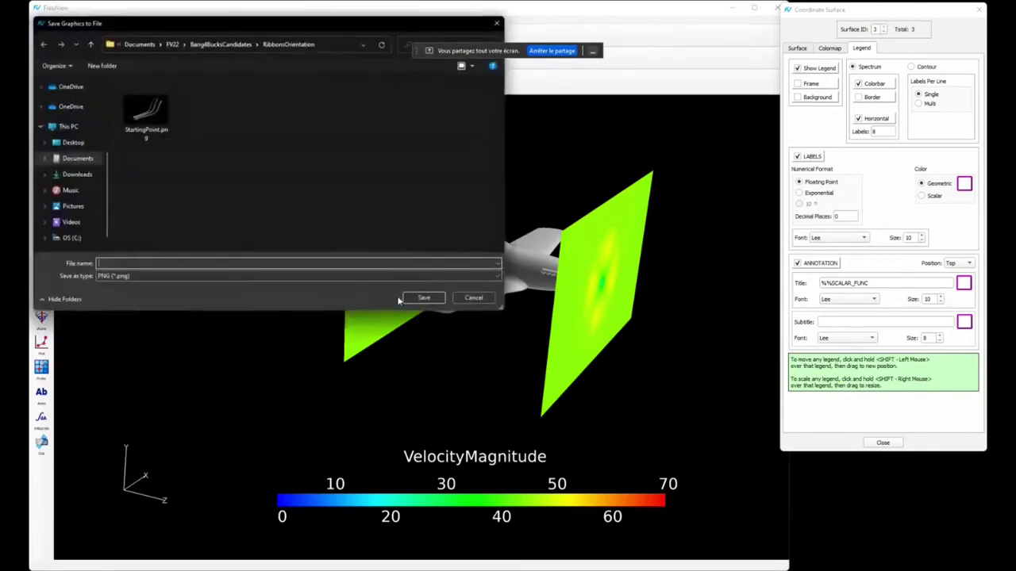
click(148, 277)
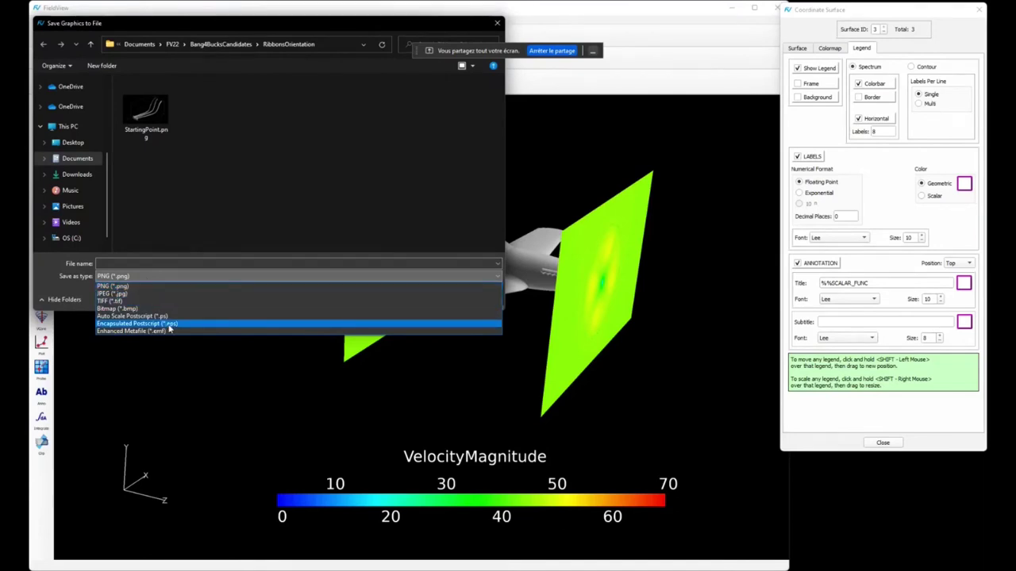
click(182, 388)
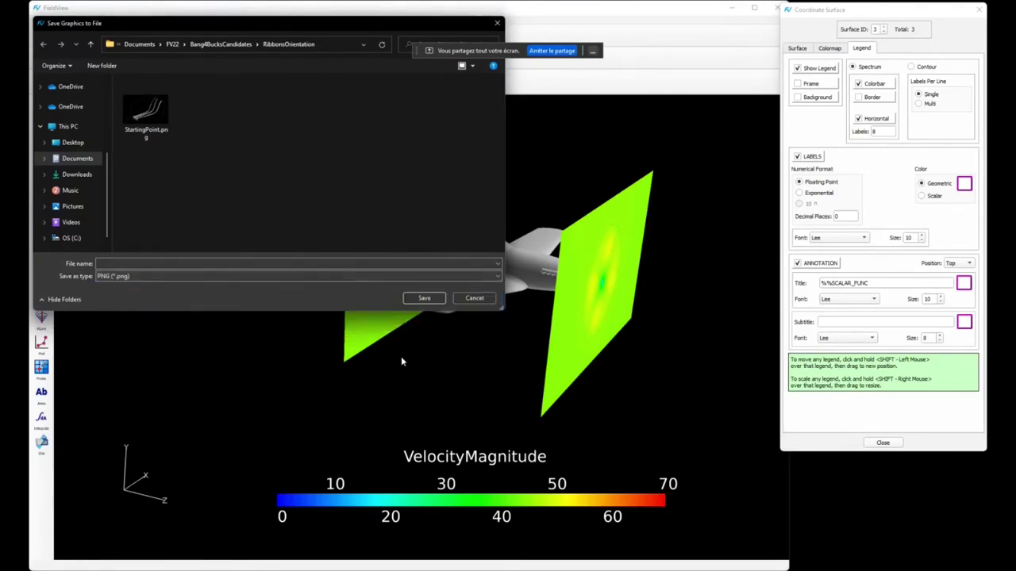
click(474, 300)
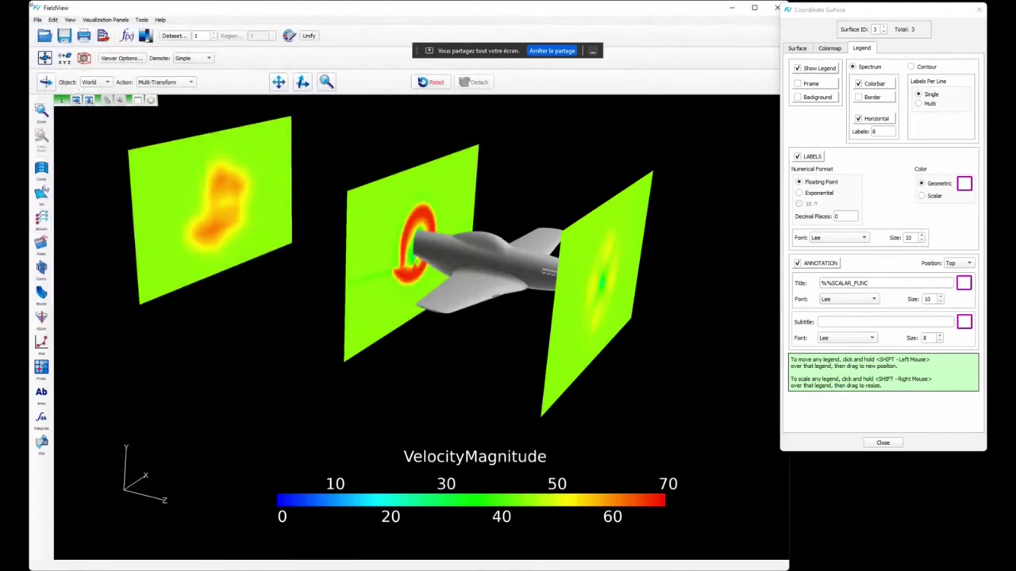
Step: Copy the rendered P-51 scene to the clipboard with Edit > Copy > Graphics
click(53, 20)
mouse_move(101, 51)
click(194, 51)
Step: In PowerPoint, add a blank slide after Agenda and paste the FieldView render onto it
click(632, 567)
mouse_move(595, 568)
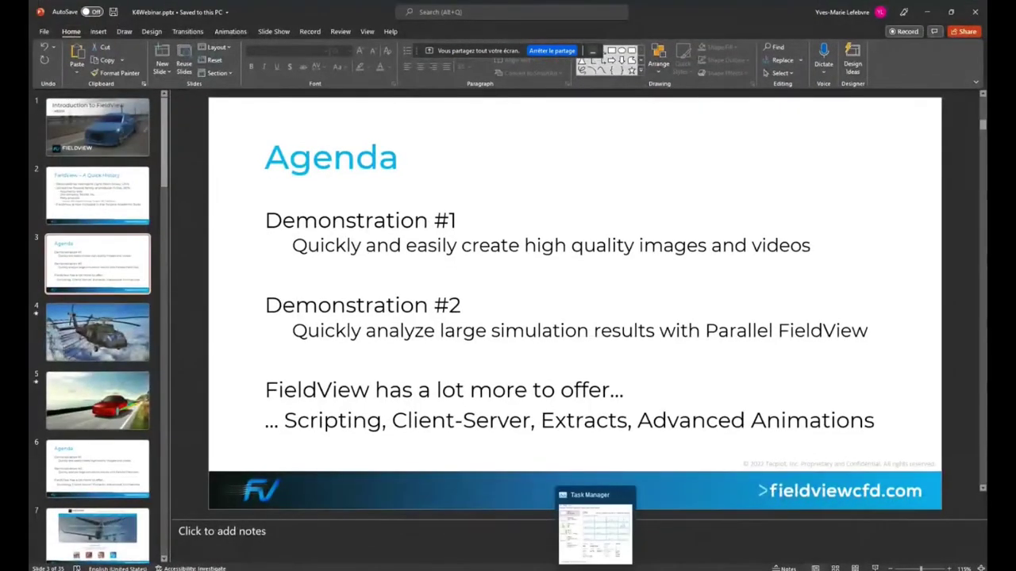
click(163, 70)
click(183, 212)
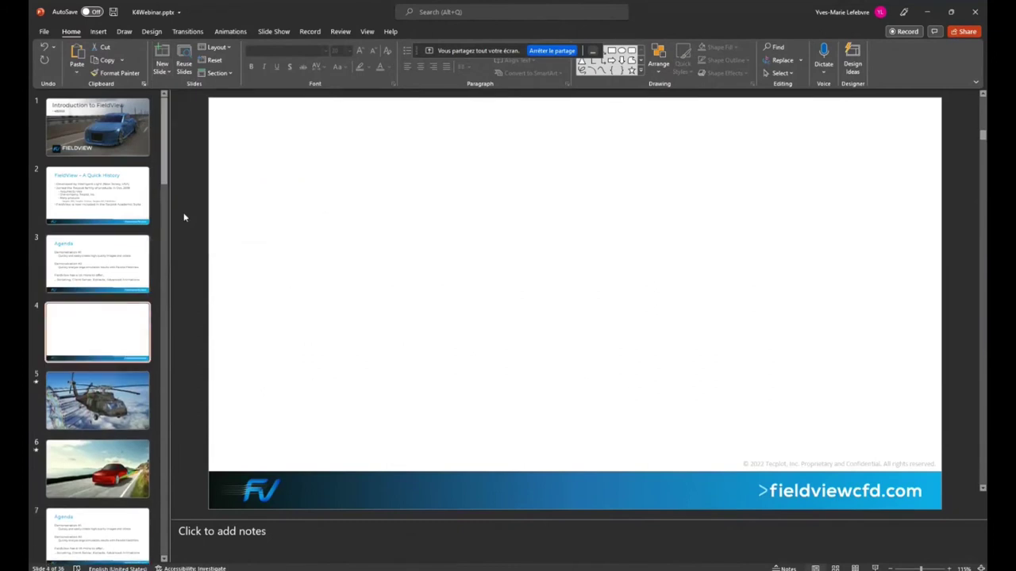
key(ctrl+v)
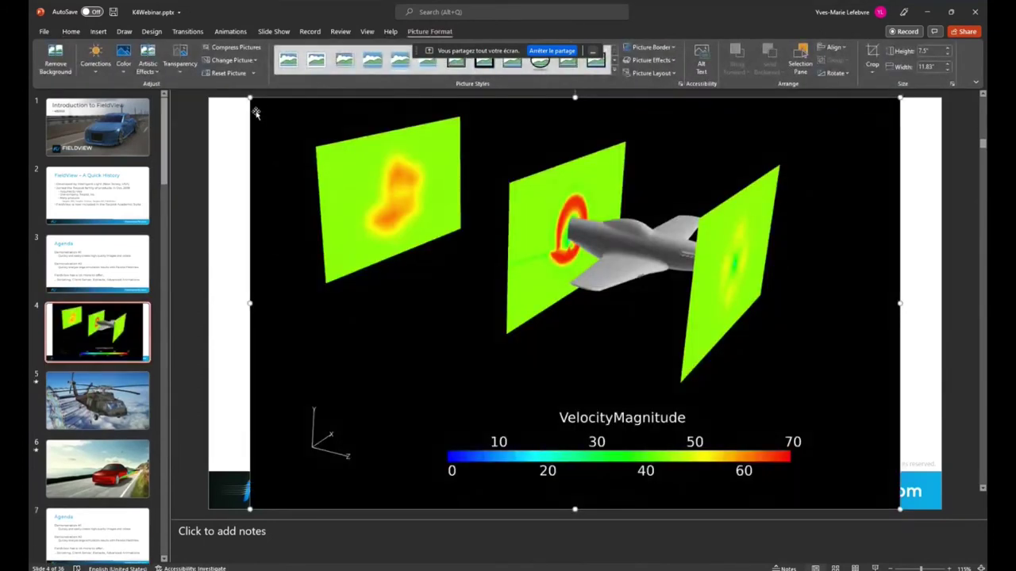
Step: Shrink and reposition the pasted render to fit slide 4, then minimize PowerPoint
drag(248, 97, 328, 148)
drag(519, 279, 488, 238)
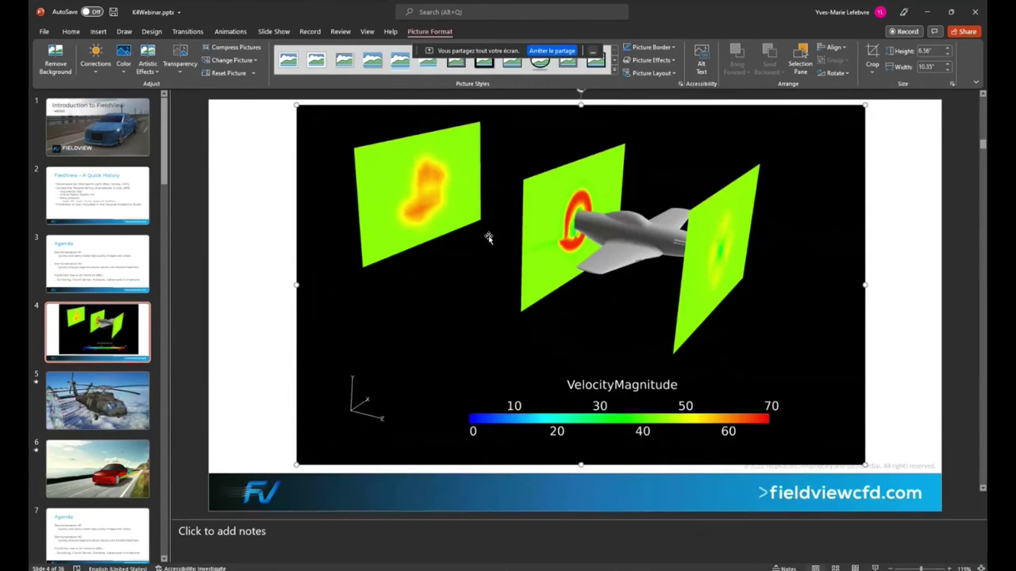
click(929, 12)
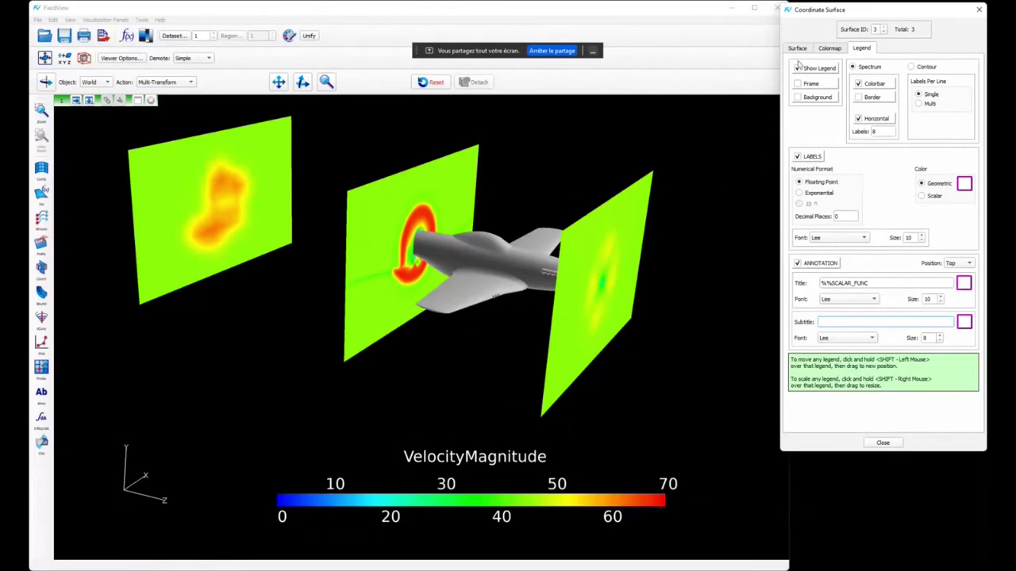
Step: Delete the third and second cut planes, hide the remaining one, and zoom in on the P-51
click(826, 49)
click(798, 50)
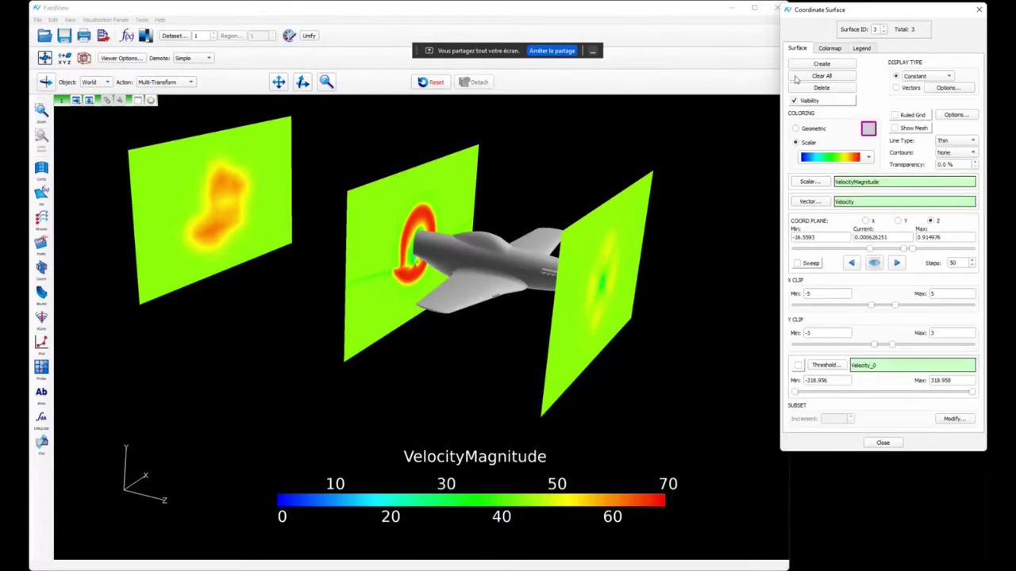
click(798, 90)
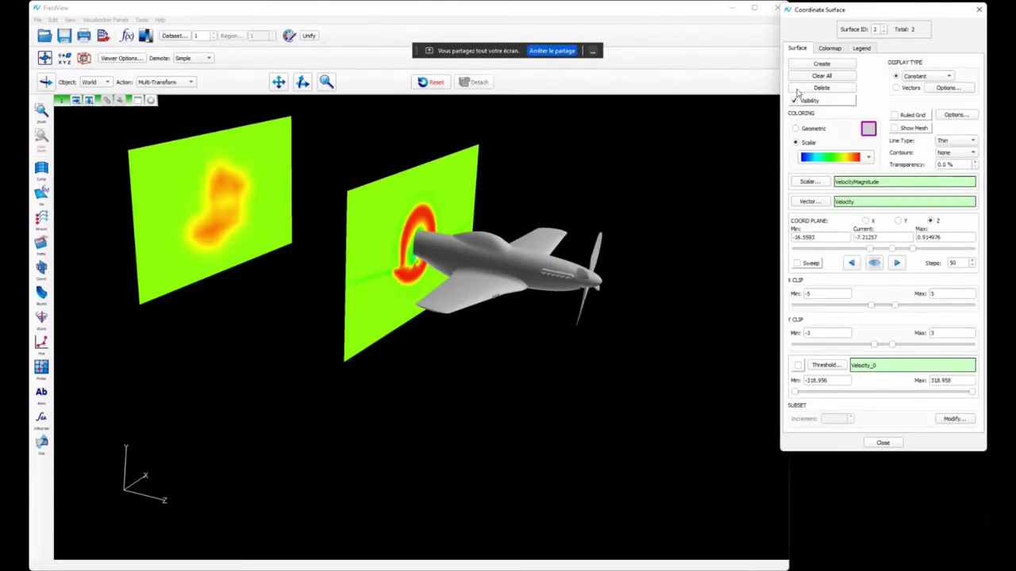
click(798, 90)
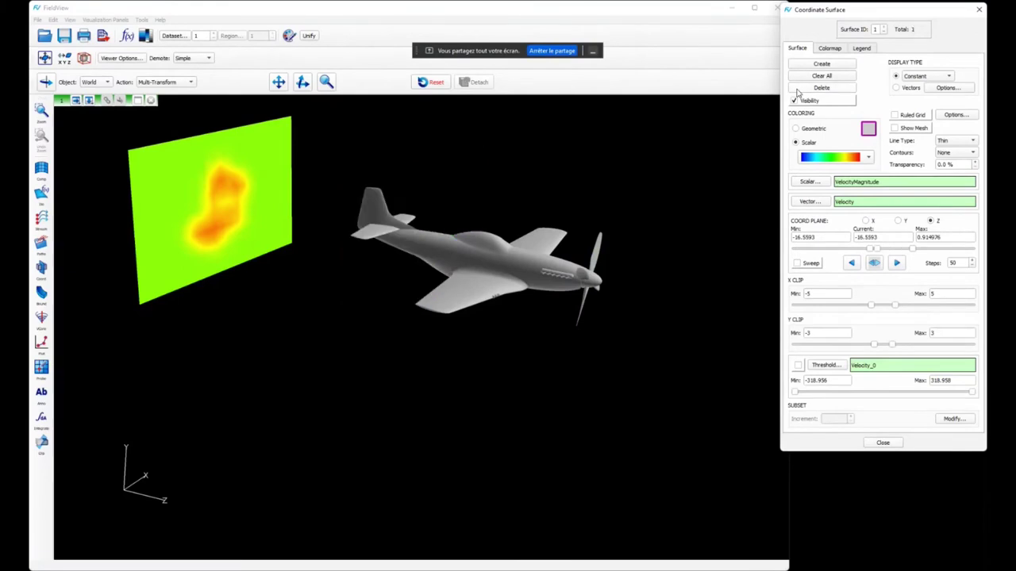
click(795, 101)
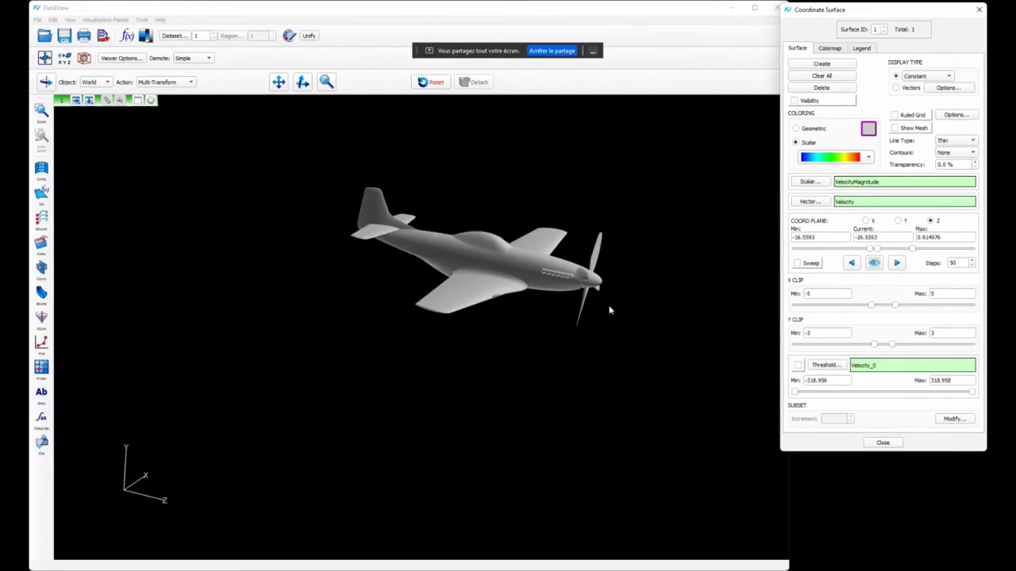
drag(609, 310, 562, 325)
scroll(562, 325, up, 5)
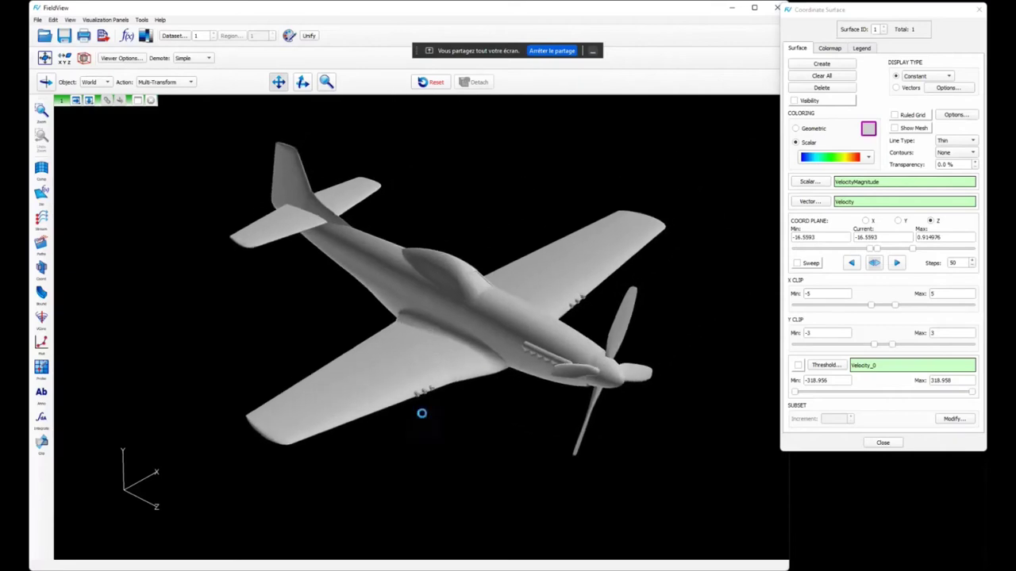
scroll(421, 414, up, 2)
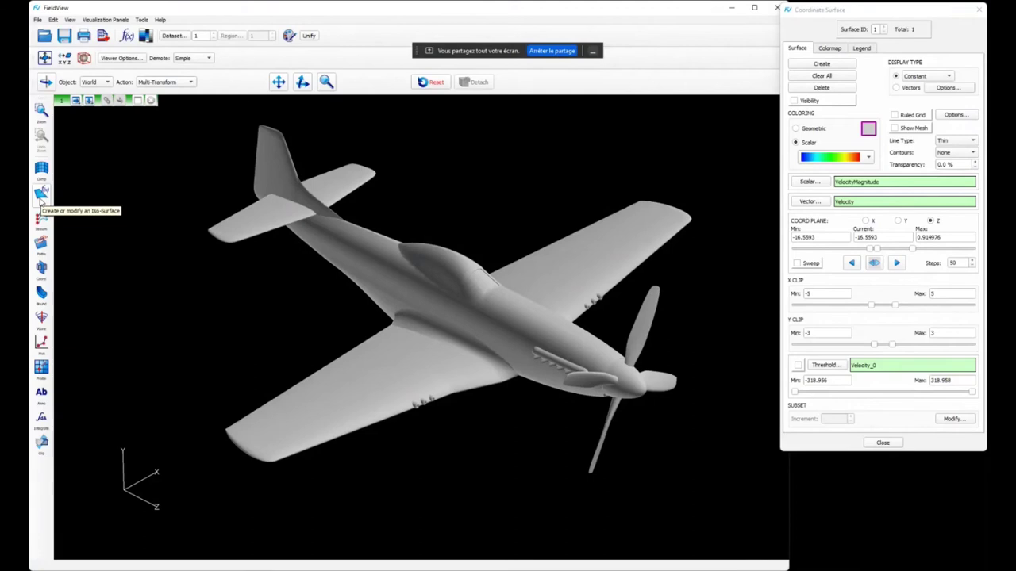
Step: Create a new iso-surface defined by the calculated VorticityVectorMagnitude function
click(41, 196)
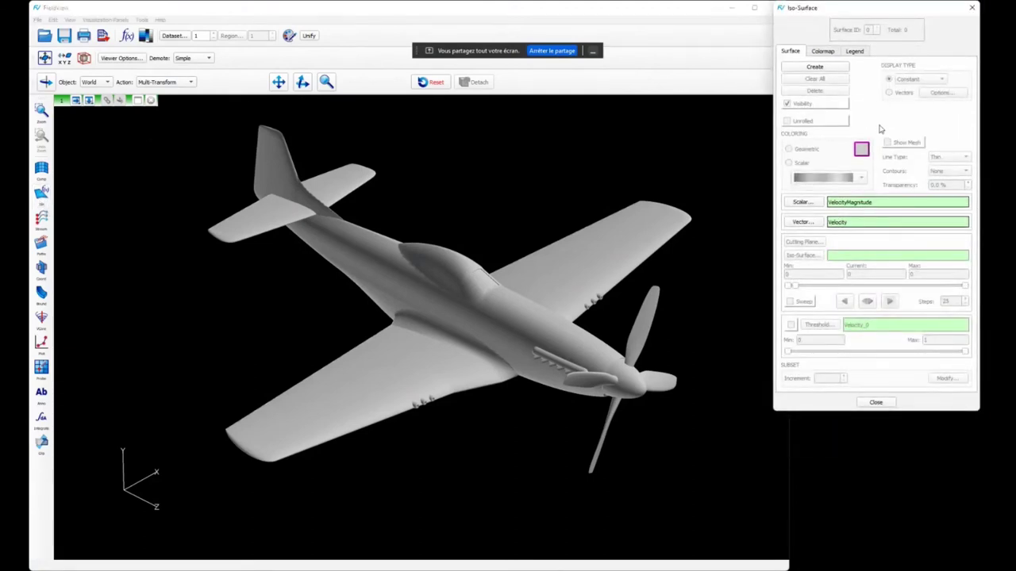
click(830, 68)
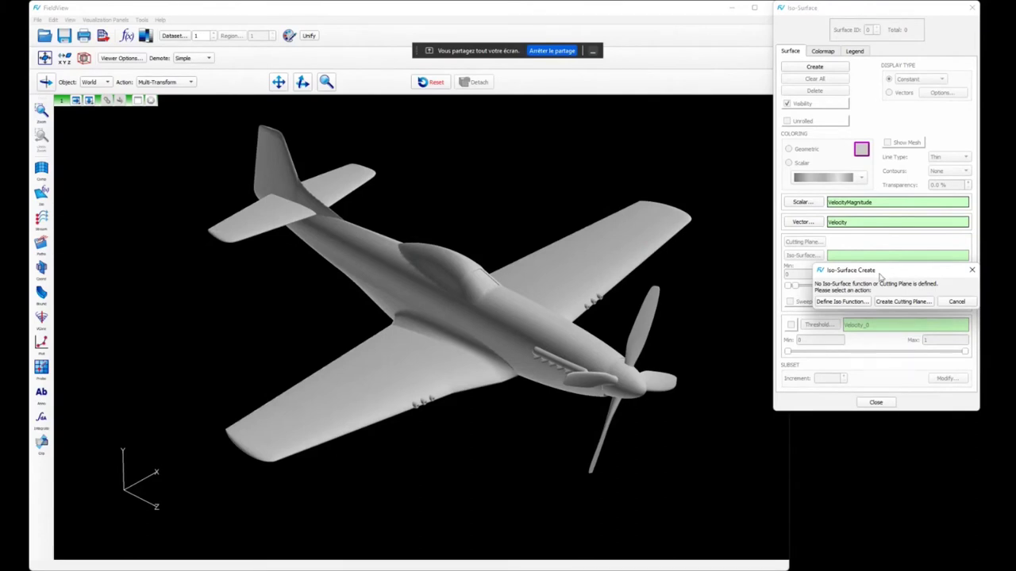
click(848, 306)
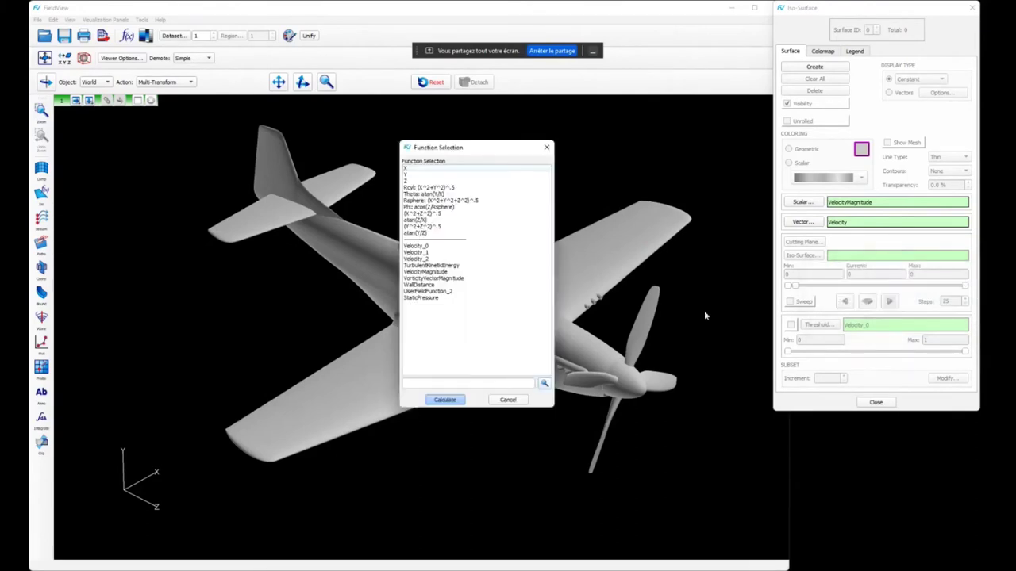
click(451, 279)
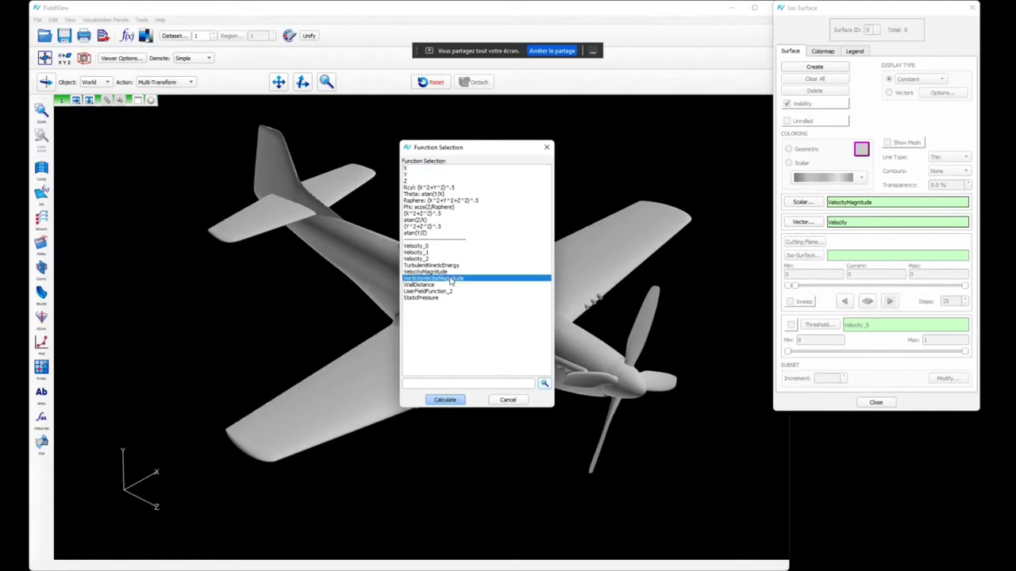
click(447, 400)
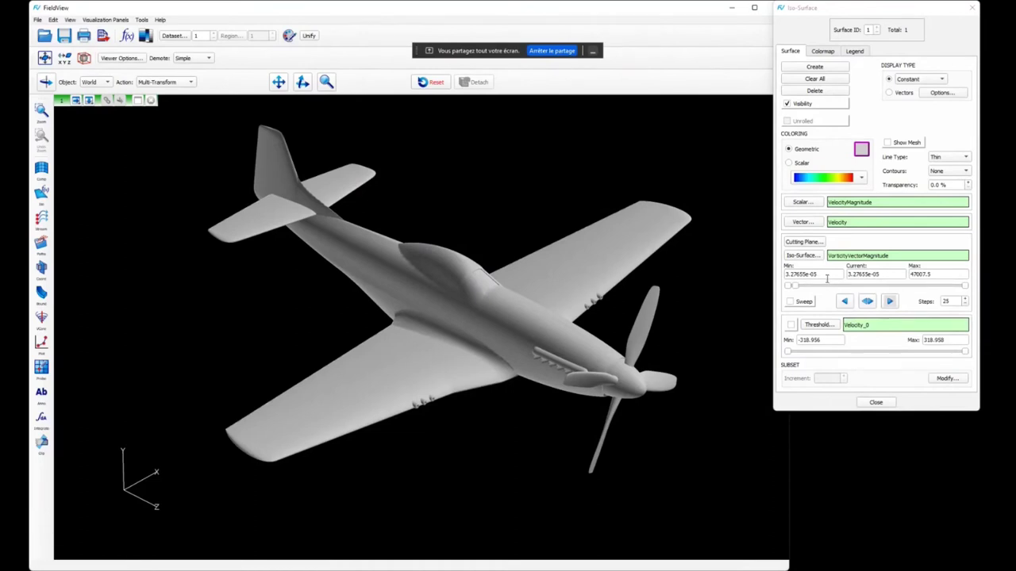
Step: Set the iso-surface value to 1000 and choose Smooth shading
click(881, 275)
drag(884, 274, 828, 278)
text(1000)
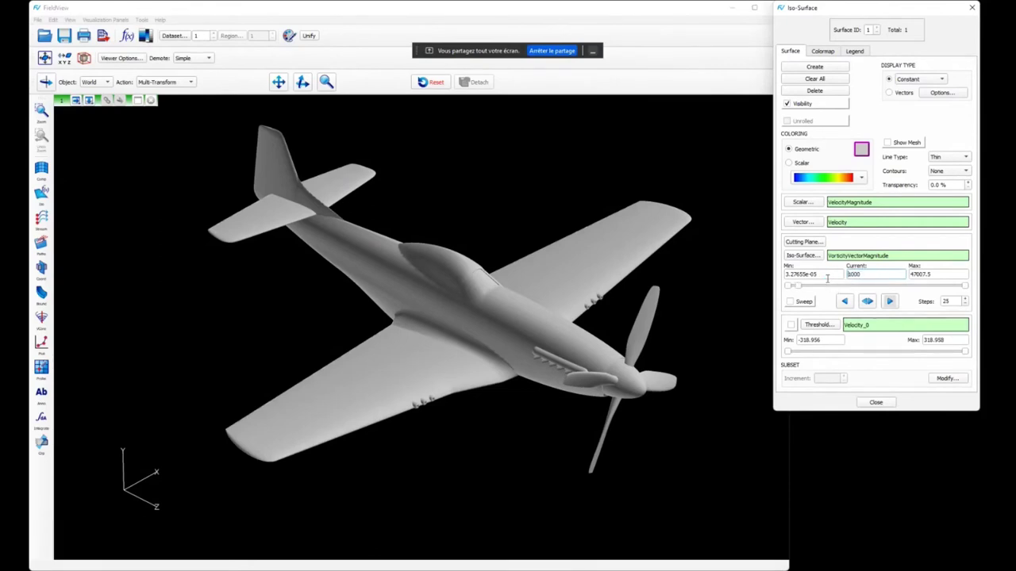
key(Return)
click(911, 80)
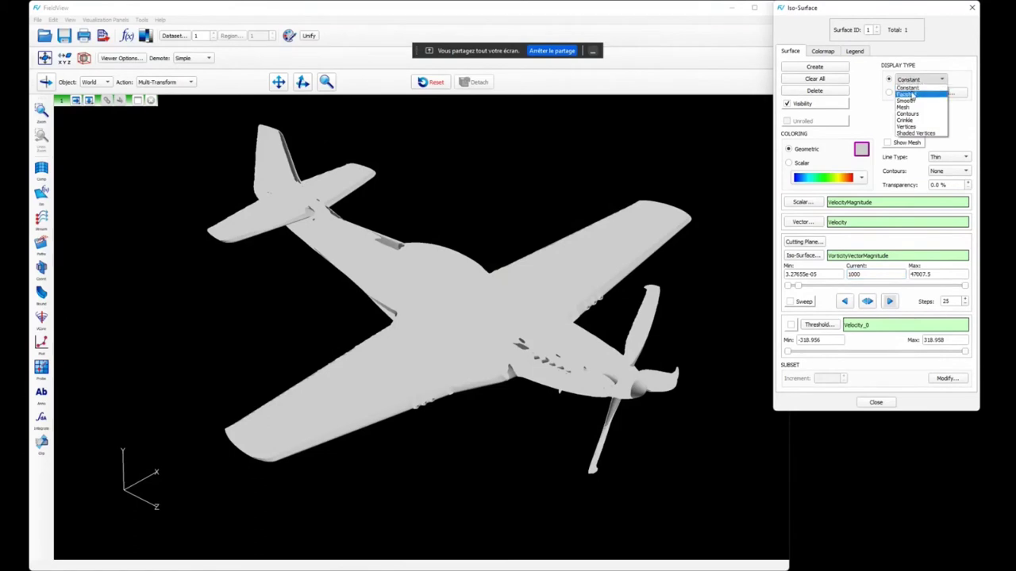
click(908, 89)
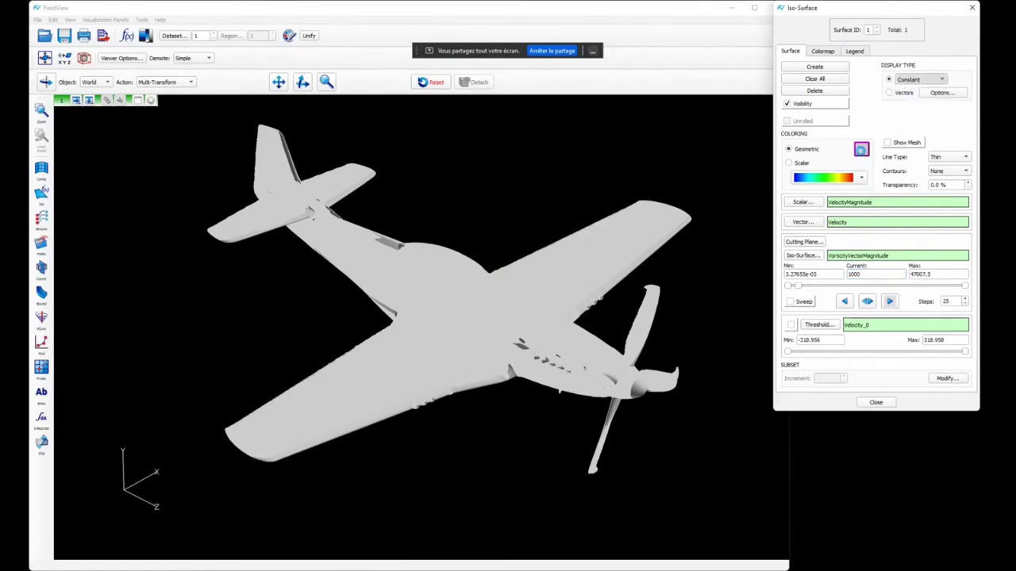
Step: Colour the vorticity iso-surface by VelocityMagnitude and lower its iso-value to 100
click(789, 162)
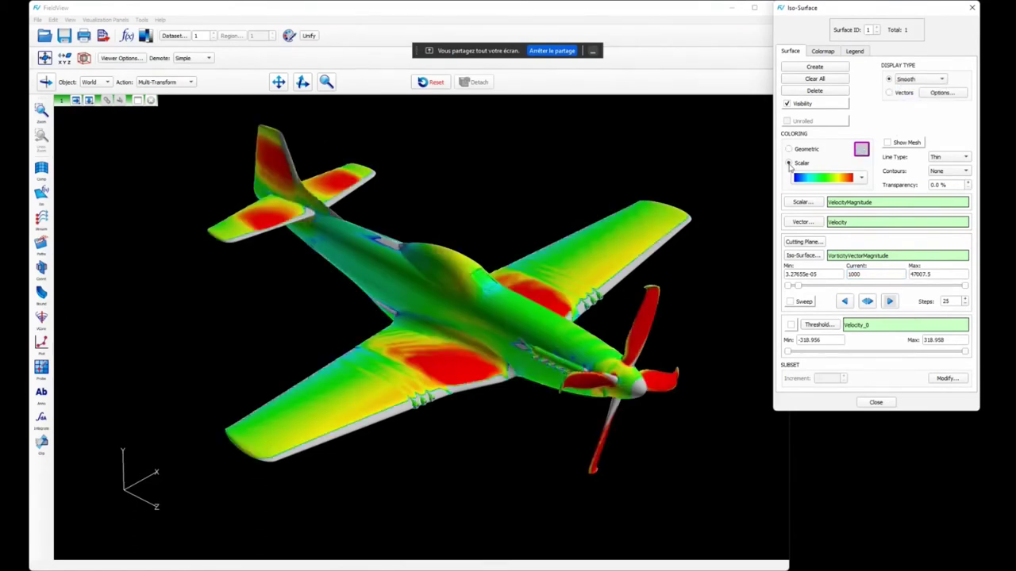
click(861, 275)
key(BackSpace)
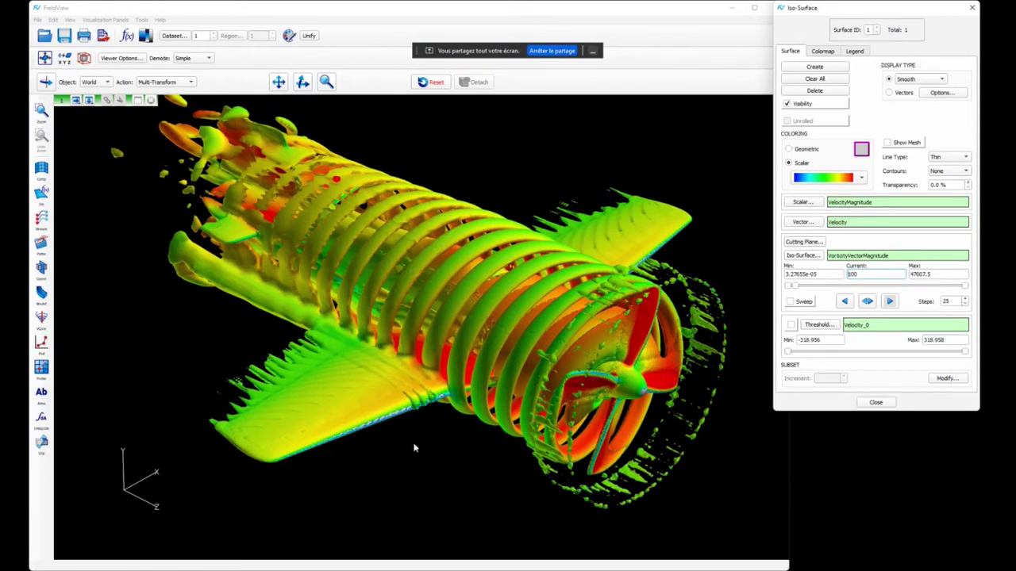
Step: Browse the existing function definitions in Function Specification and begin creating a new formula
click(127, 35)
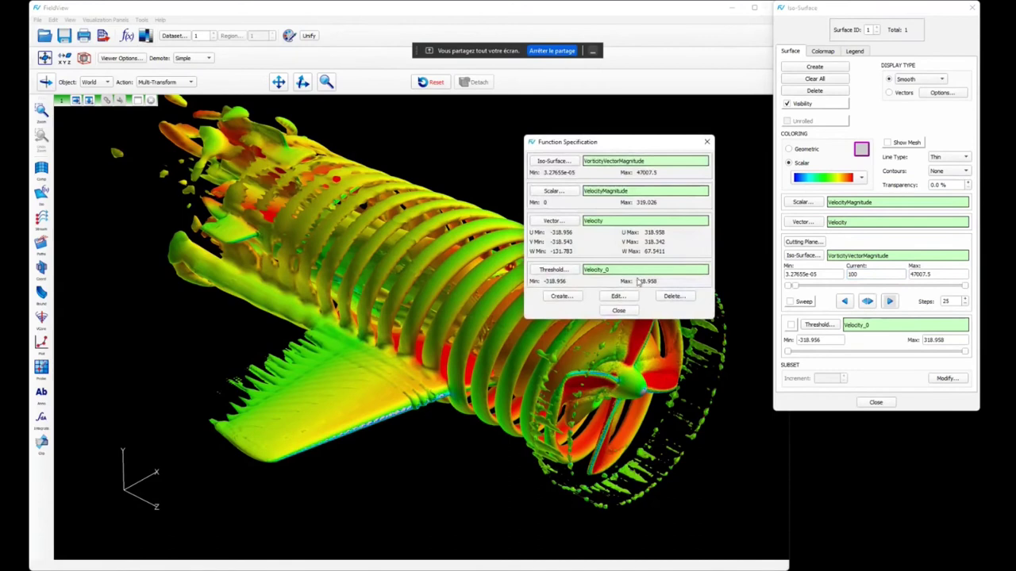
click(562, 195)
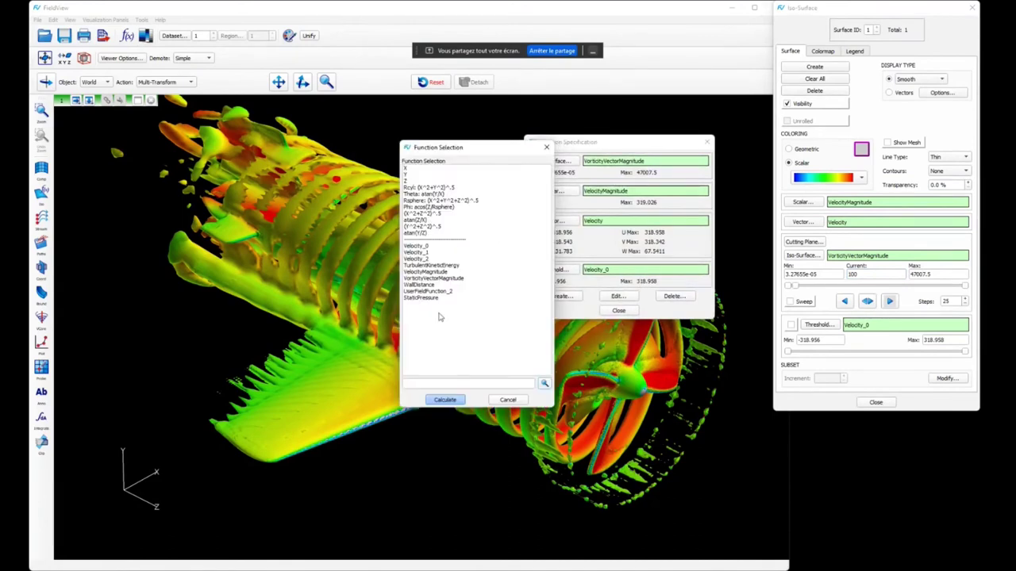
click(506, 400)
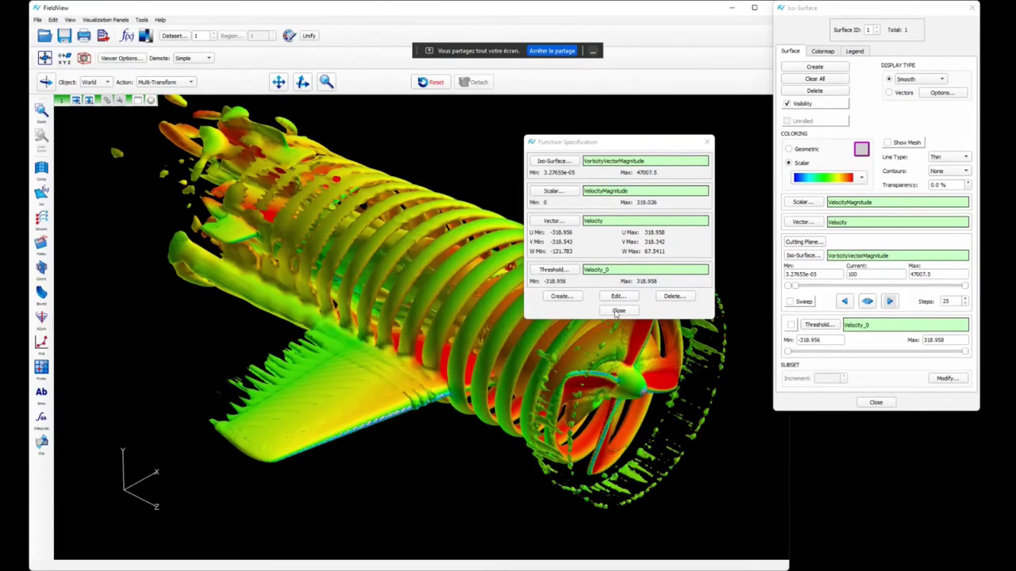
click(559, 297)
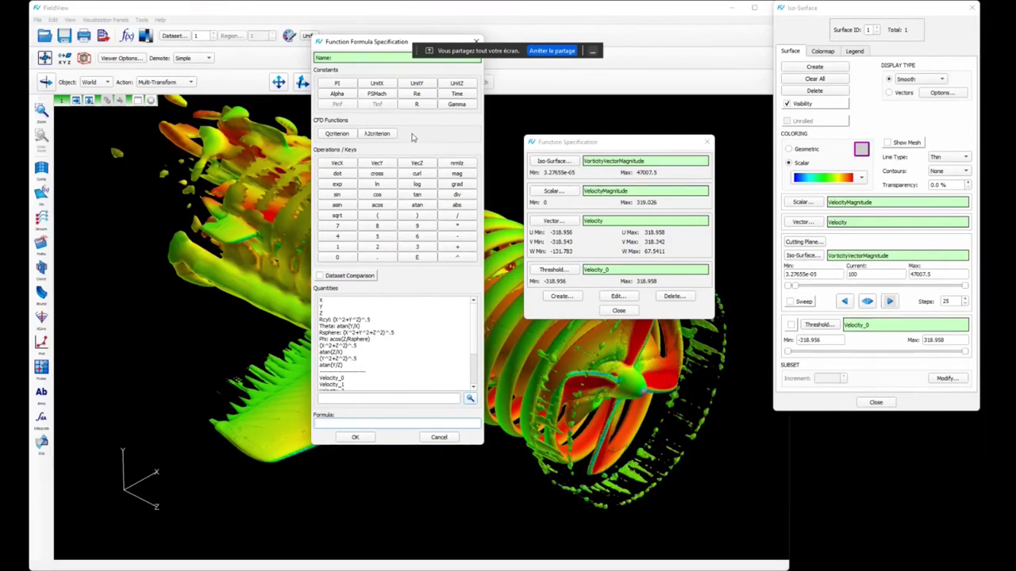
Step: Enter the formula Qcriterion("Velocity") and name the new function after it
click(337, 141)
scroll(474, 317, down, 3)
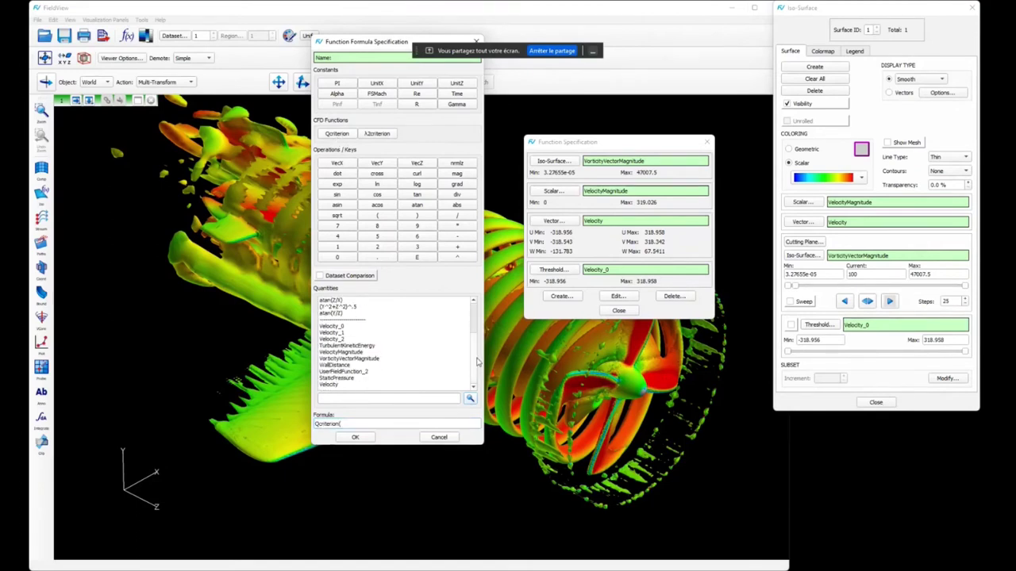
double_click(343, 386)
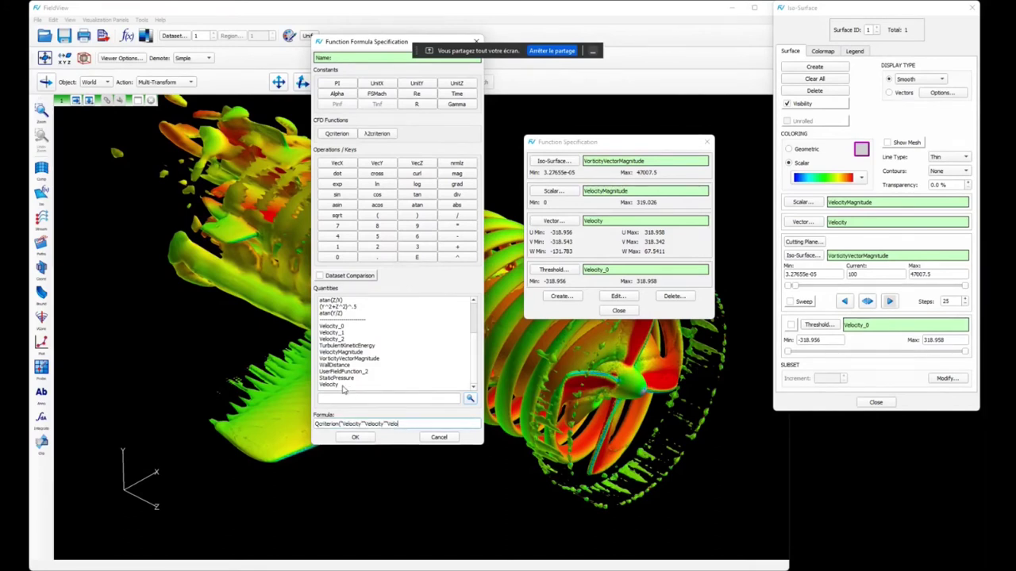
key(BackSpace)
key(BackSpace)
key(BackSpace)
key(BackSpace)
key(BackSpace)
key(BackSpace)
key(BackSpace)
key(BackSpace)
key(BackSpace)
key(BackSpace)
key(BackSpace)
key(BackSpace)
text())
click(359, 438)
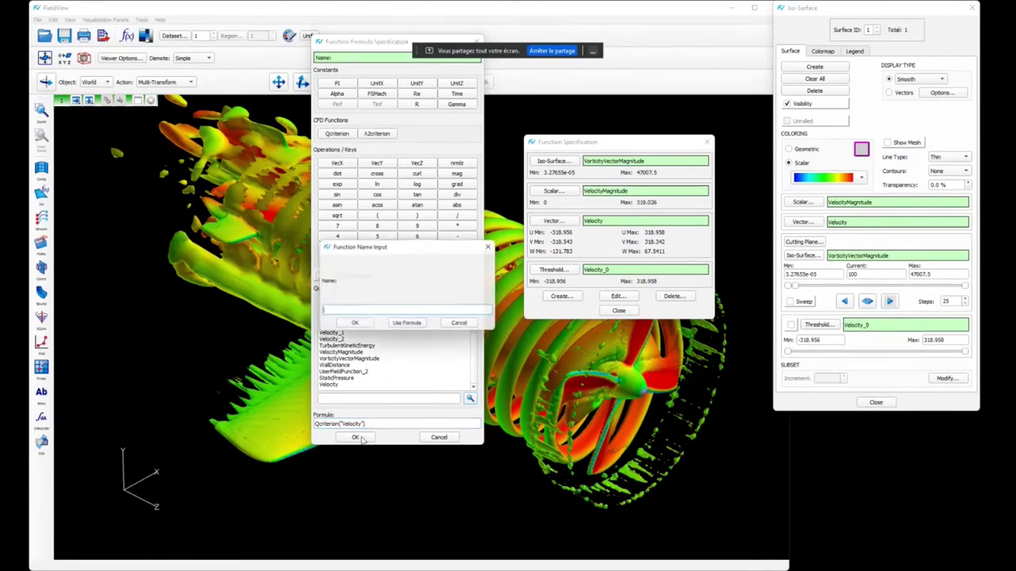
click(411, 326)
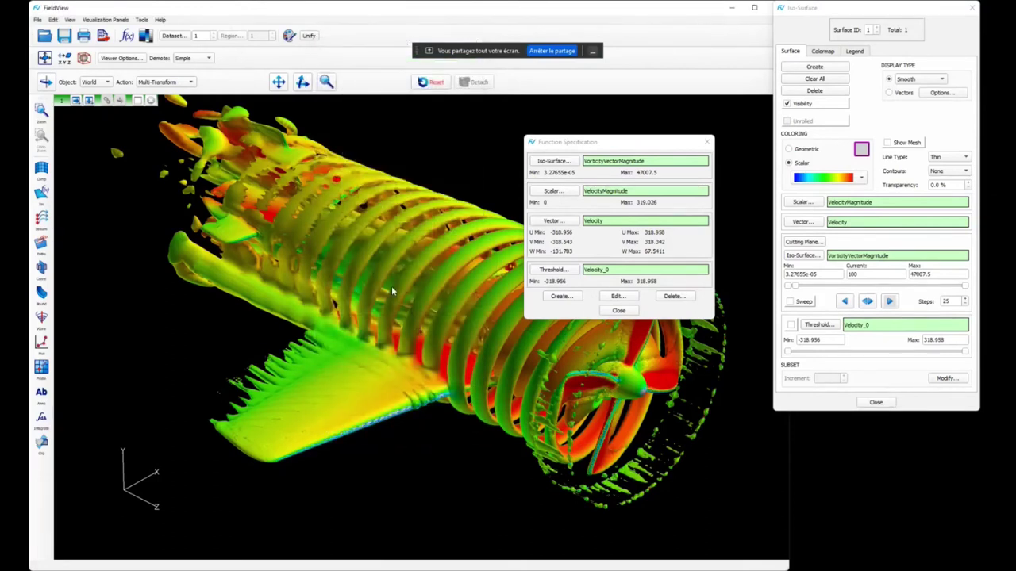
Step: Close the function definitions and recalculate the iso-surface from Qcriterion('Velocity')
click(618, 311)
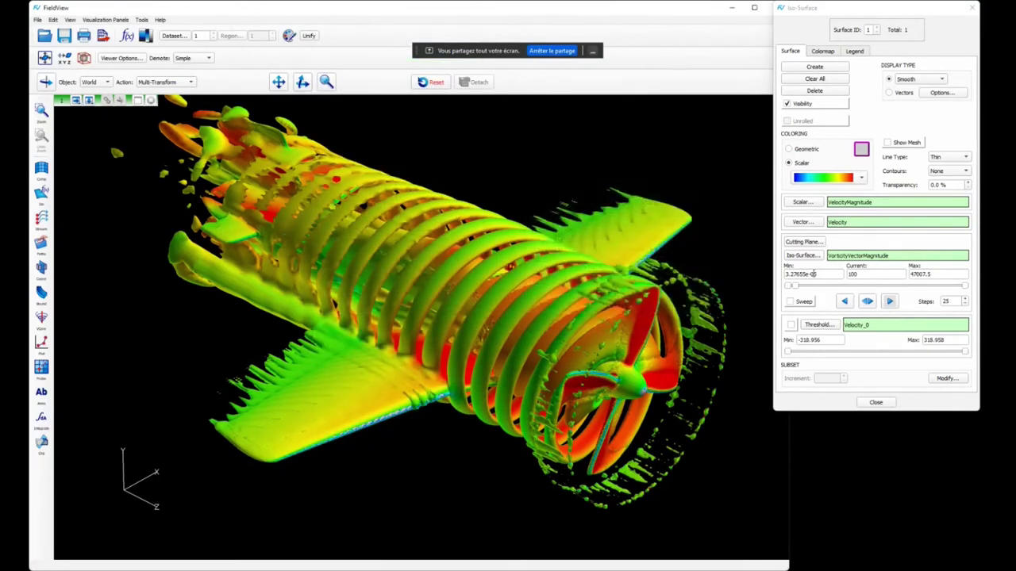
click(815, 260)
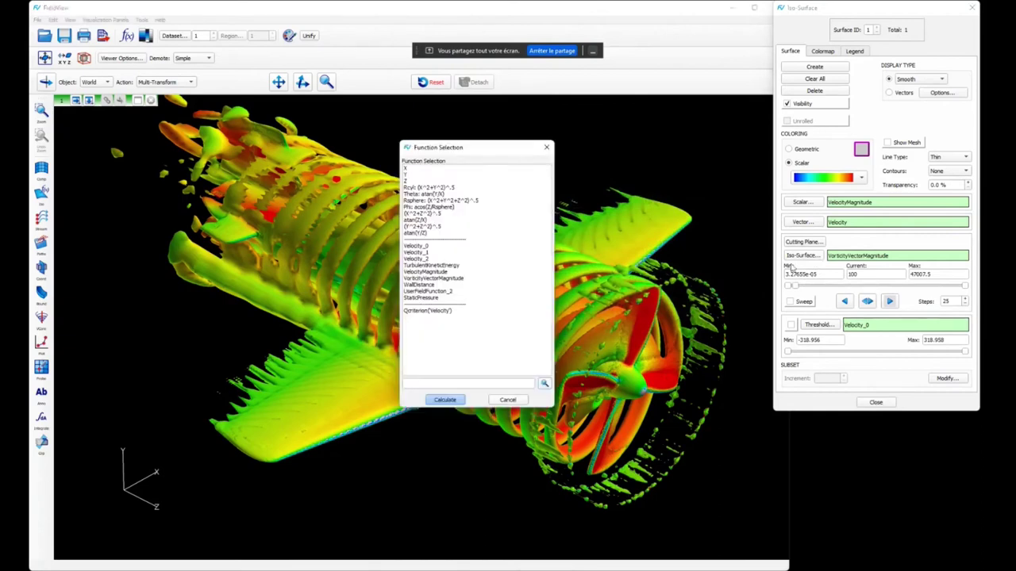
click(443, 312)
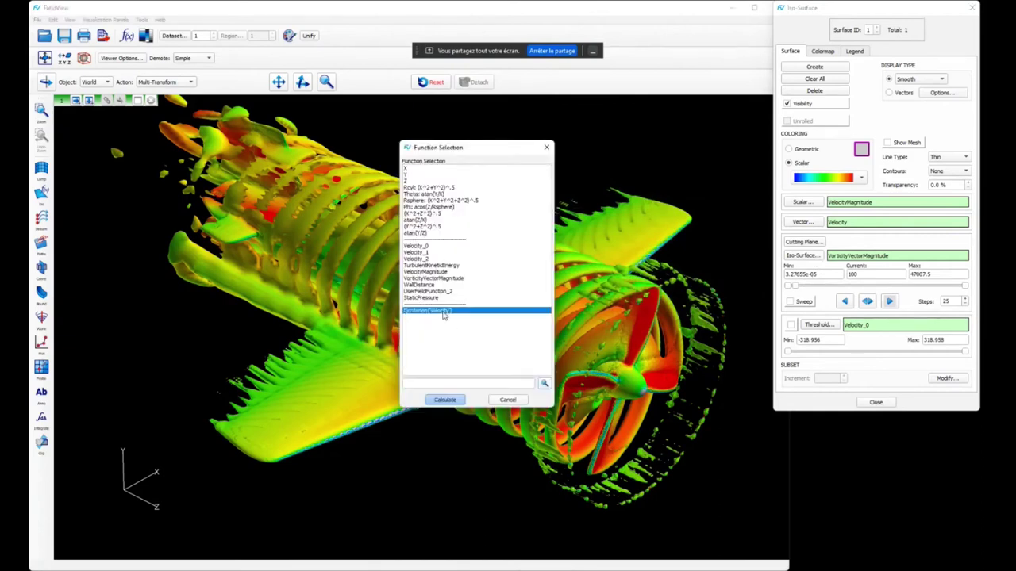
click(447, 401)
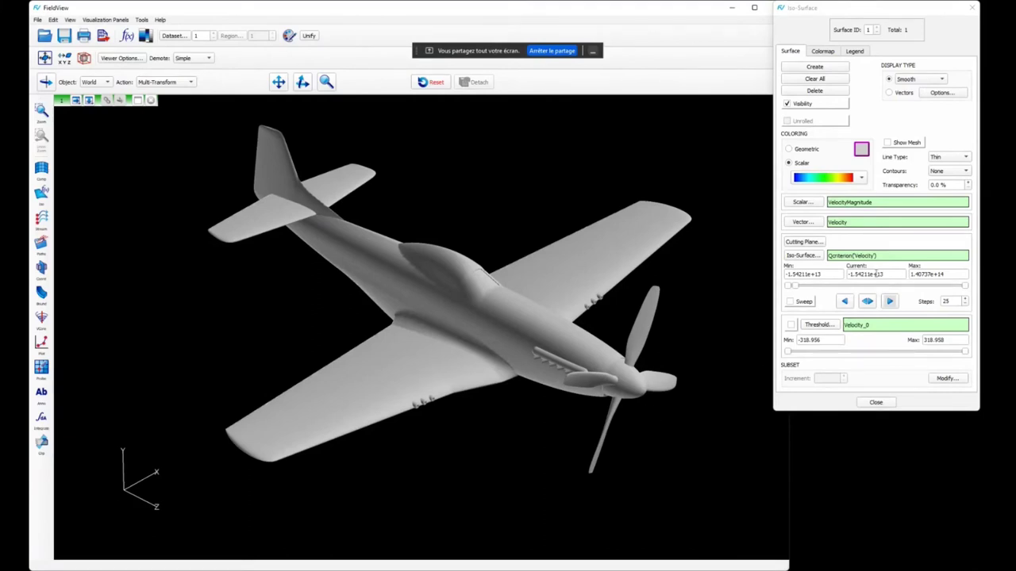
Step: Enter 10000 as the Q-criterion iso-value and rotate to a side-on view of the plane
drag(895, 273, 840, 270)
text(1000)
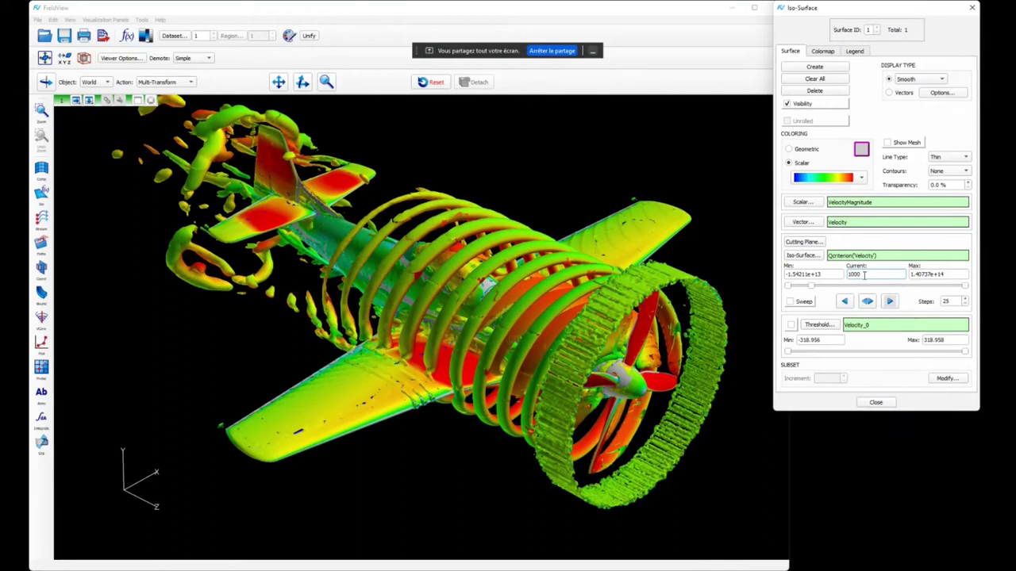
click(863, 273)
text(0)
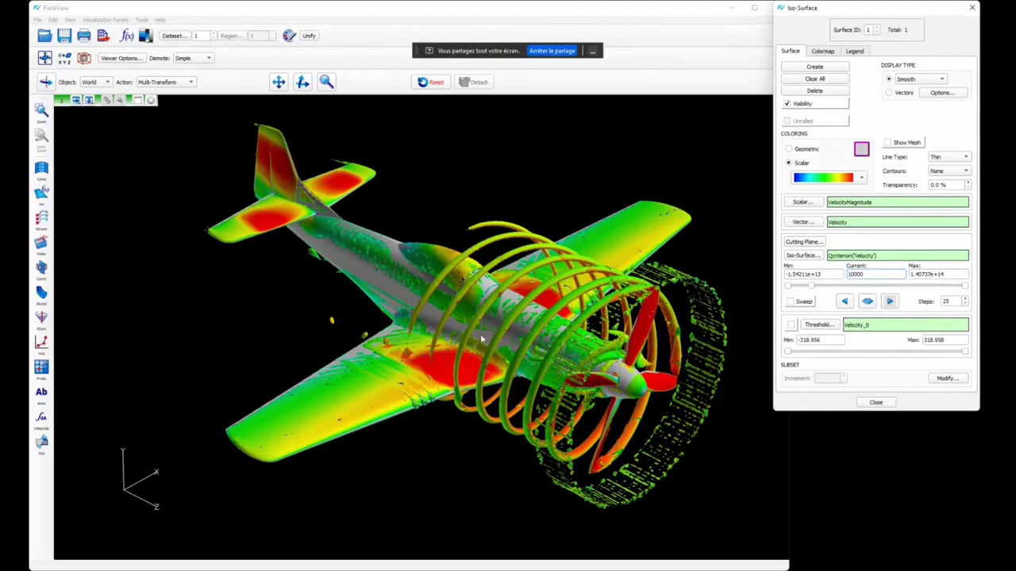
drag(483, 339, 370, 346)
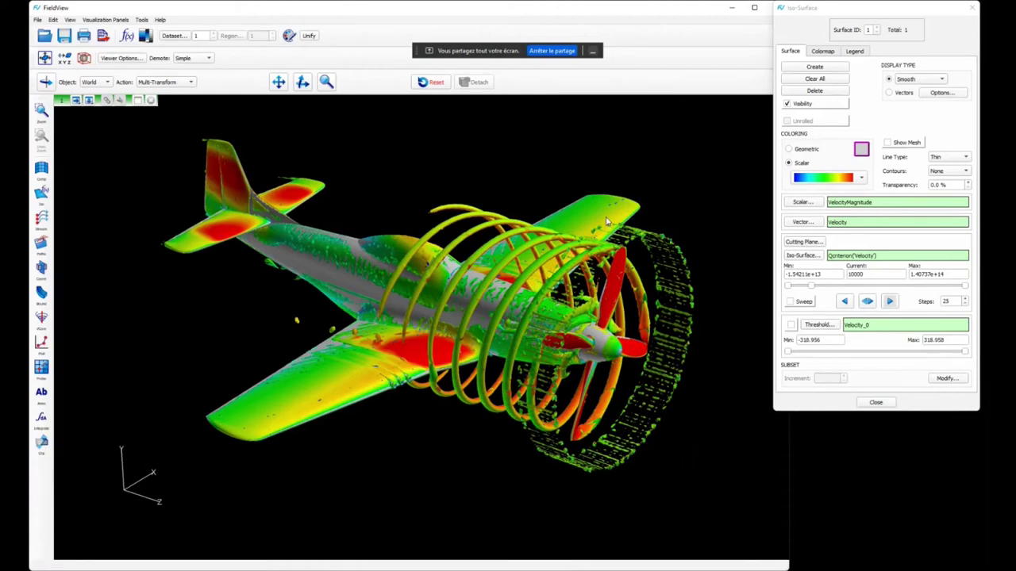
Step: Hide the Q-criterion surface and seed a new streamline rake at both propeller tips and the fuselage
click(791, 106)
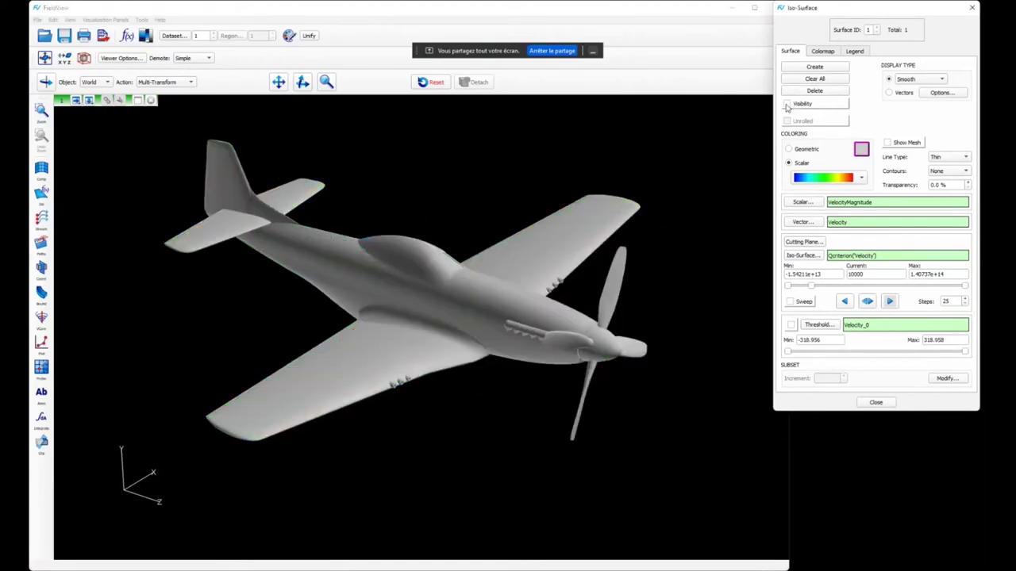
click(43, 220)
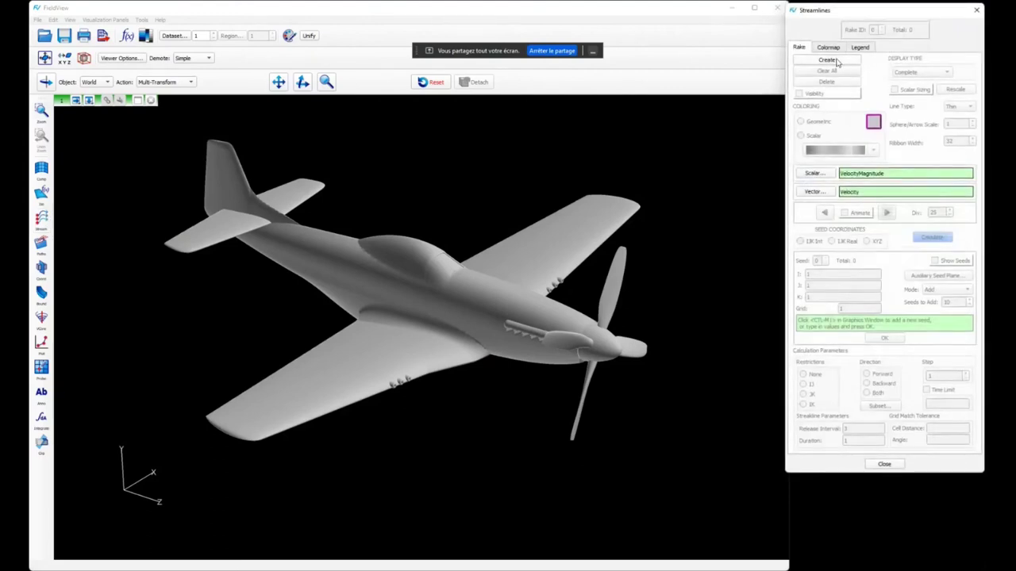
click(827, 60)
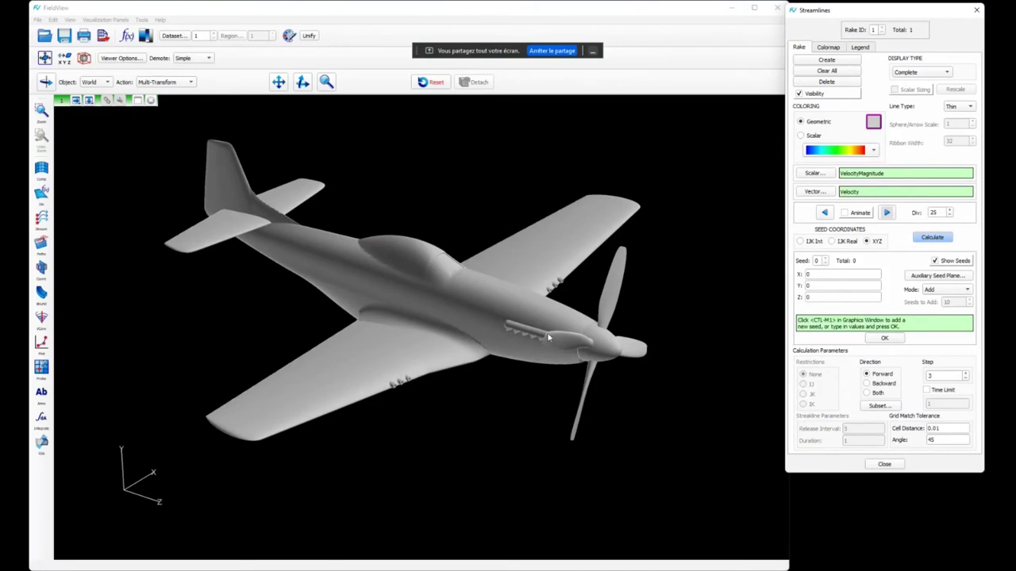
ctrl+click(573, 442)
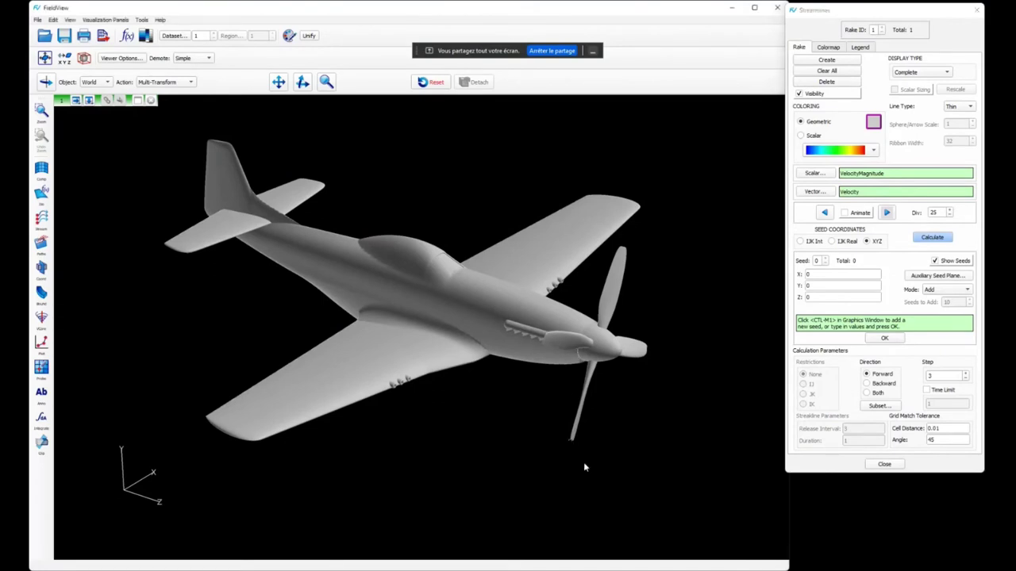
ctrl+click(547, 337)
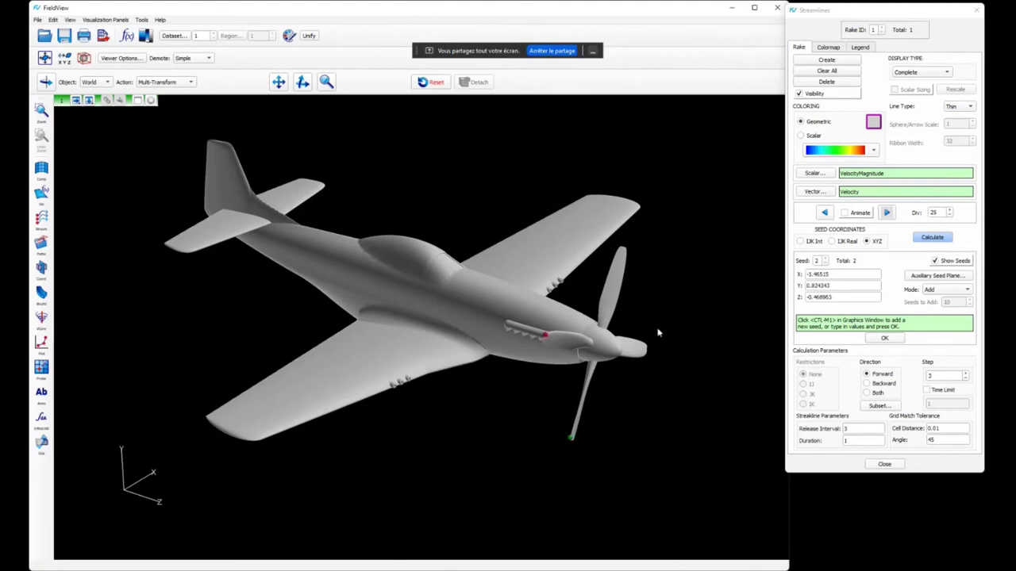
ctrl+click(623, 249)
Step: Switch seed mode to Add Between and add 20 seeds from the fuselage to the upper tip
click(933, 291)
click(945, 318)
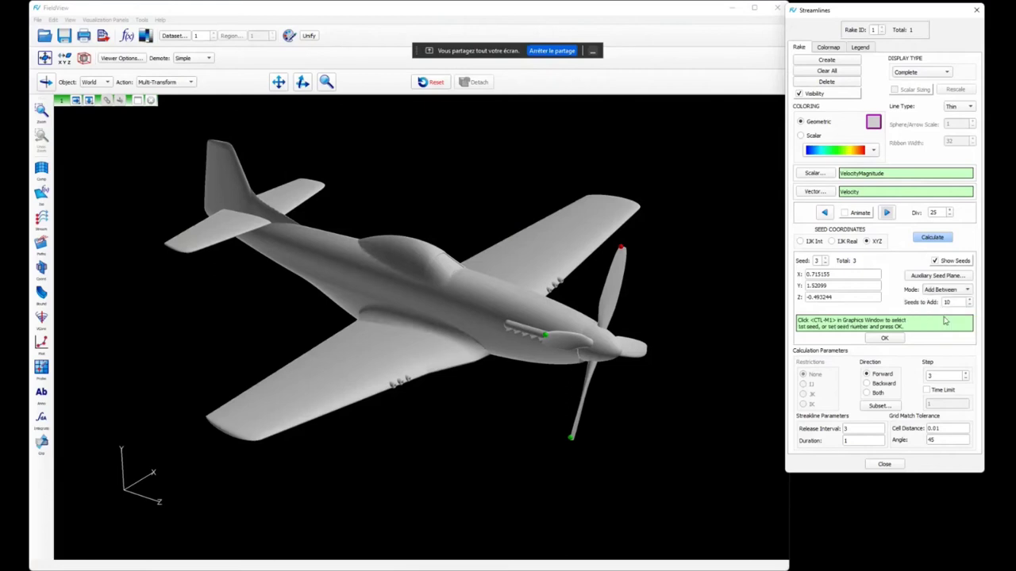
click(881, 339)
click(826, 264)
click(880, 338)
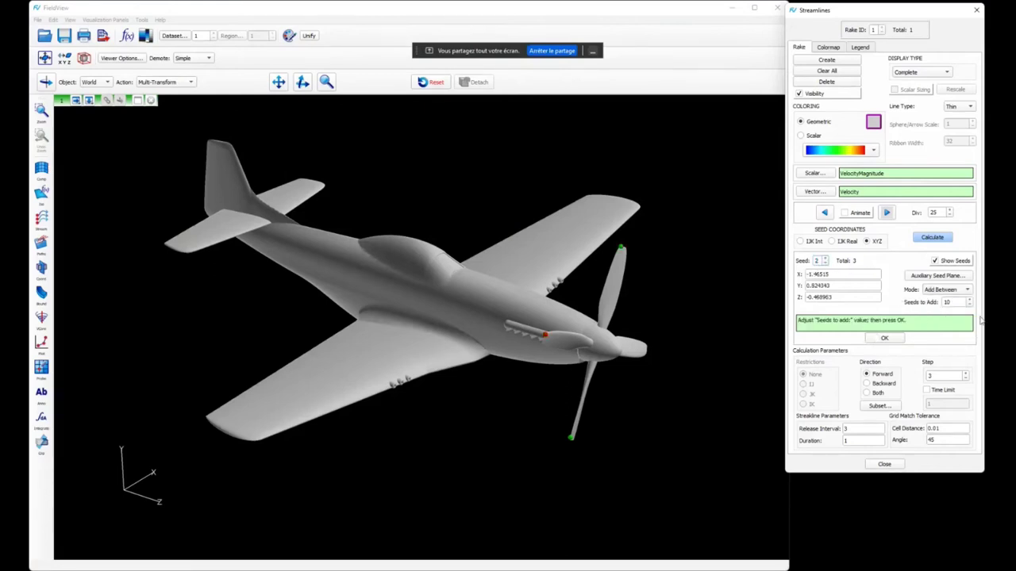
text(20)
click(900, 340)
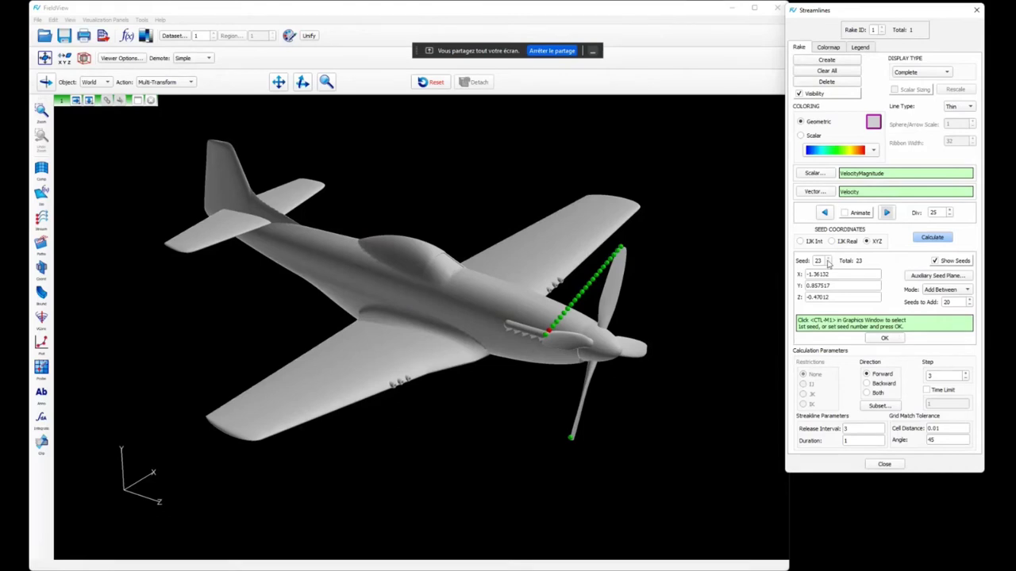
Step: Add 20 more seeds between the lower propeller tip (seed 1) and the fuselage
double_click(817, 261)
text(1)
key(Return)
click(884, 339)
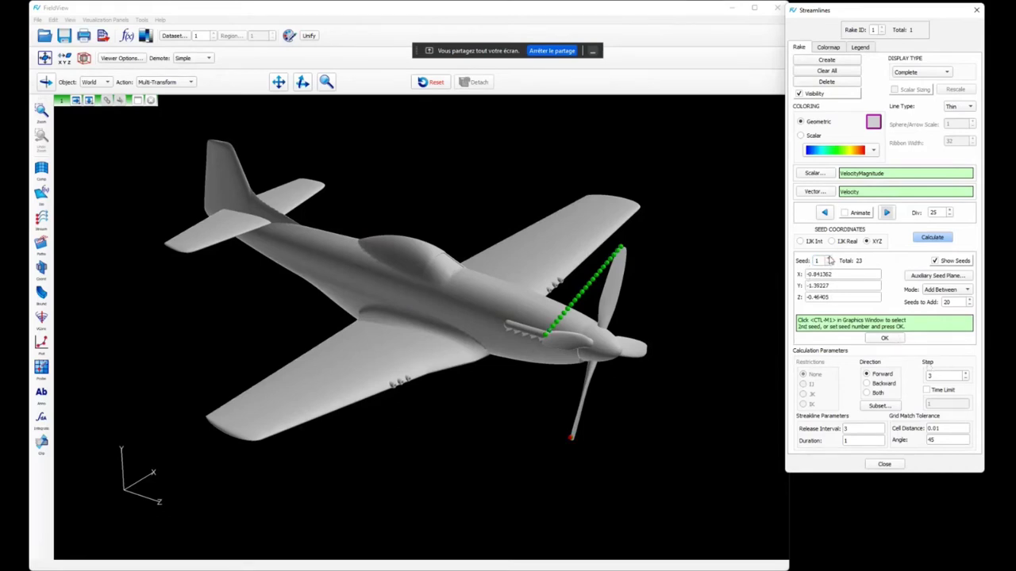
click(827, 260)
click(884, 339)
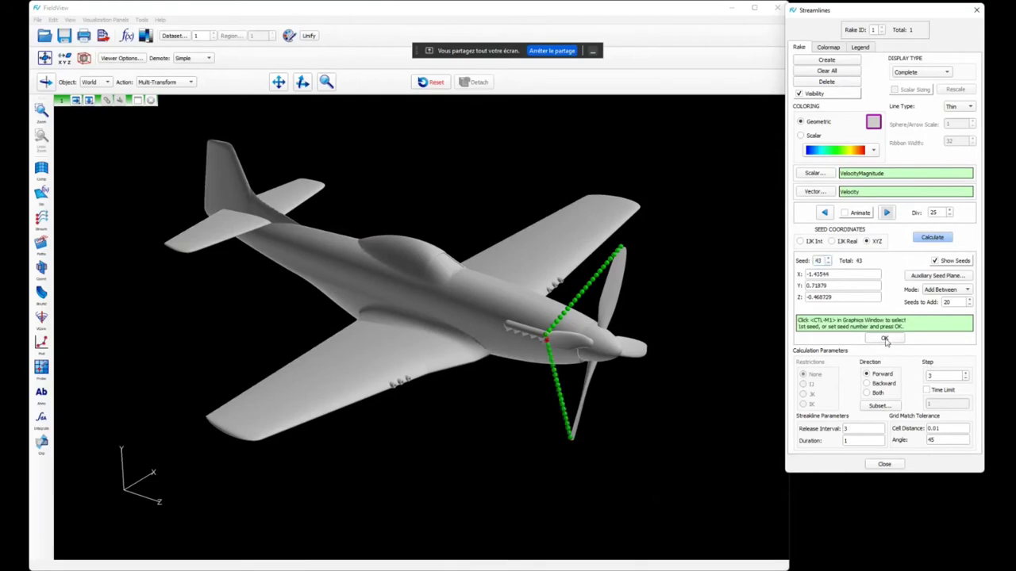
Step: Calculate the streamlines and colour them by velocity magnitude with a colormap maximum of 50
click(944, 238)
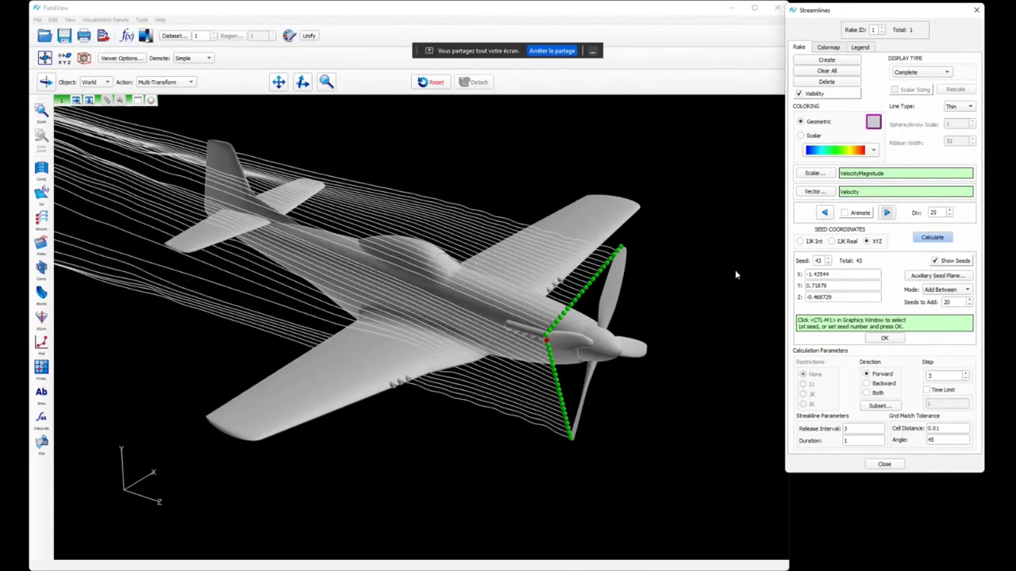
click(801, 136)
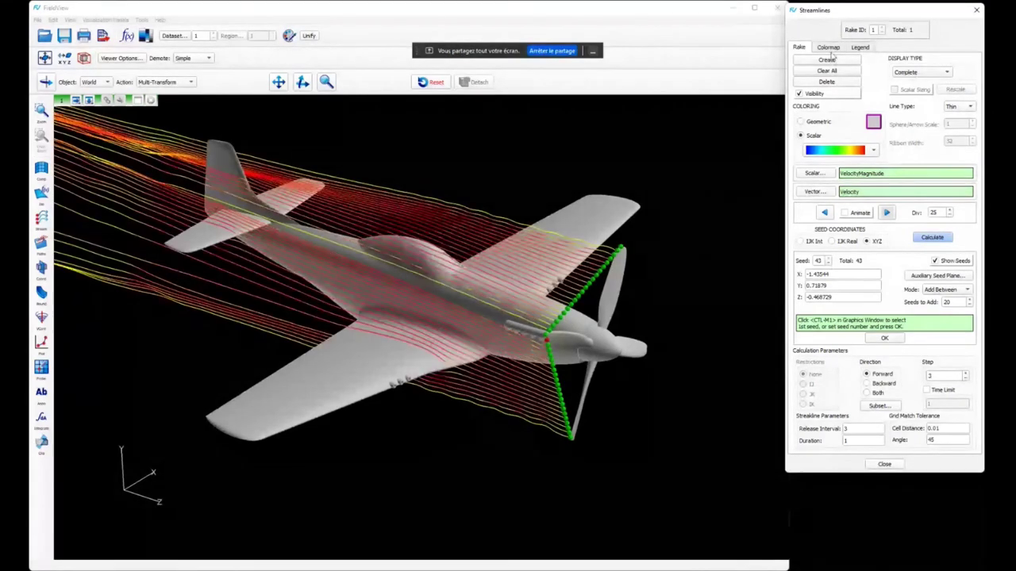
click(829, 48)
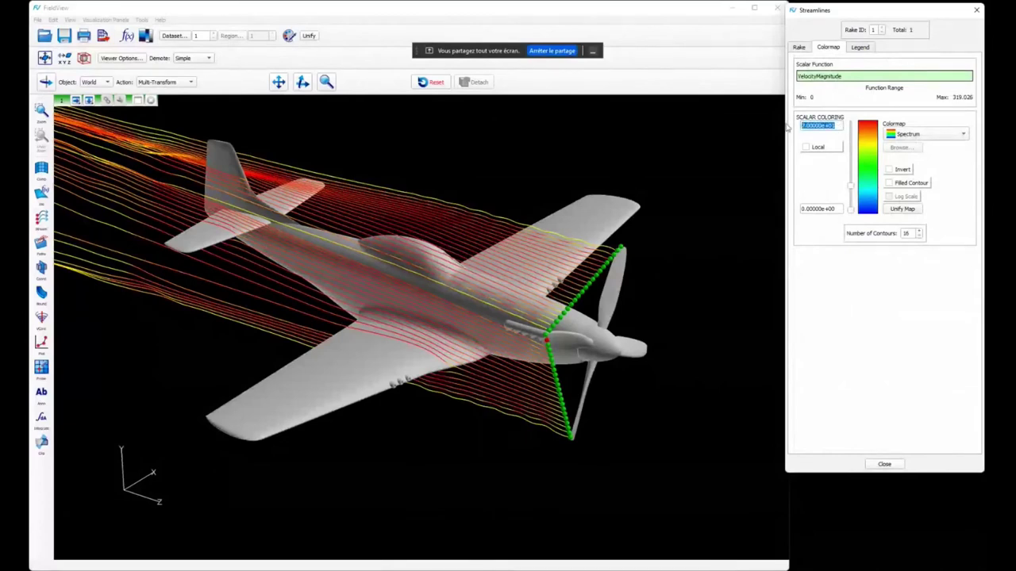
text(90)
key(Return)
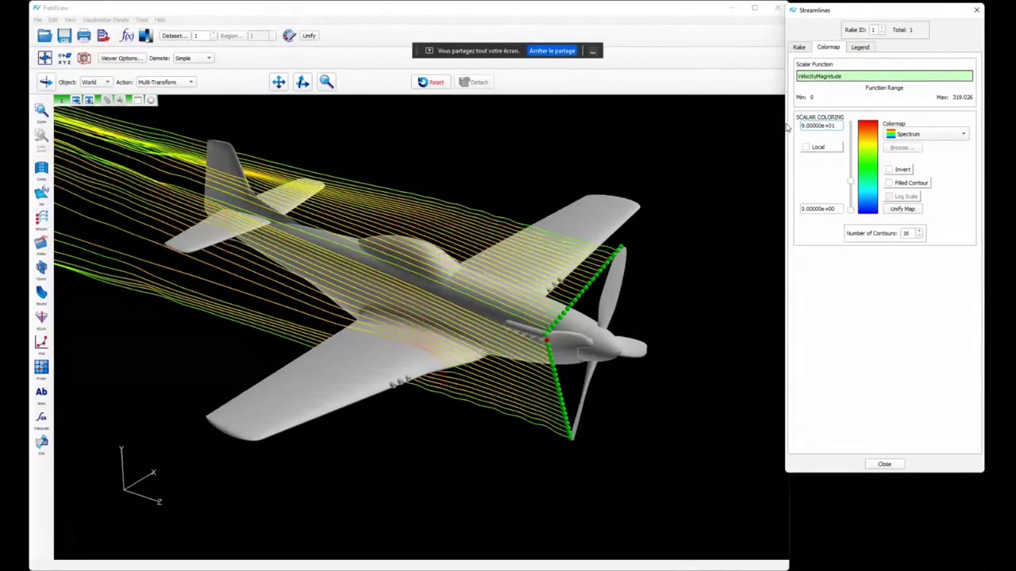
text(50)
key(Return)
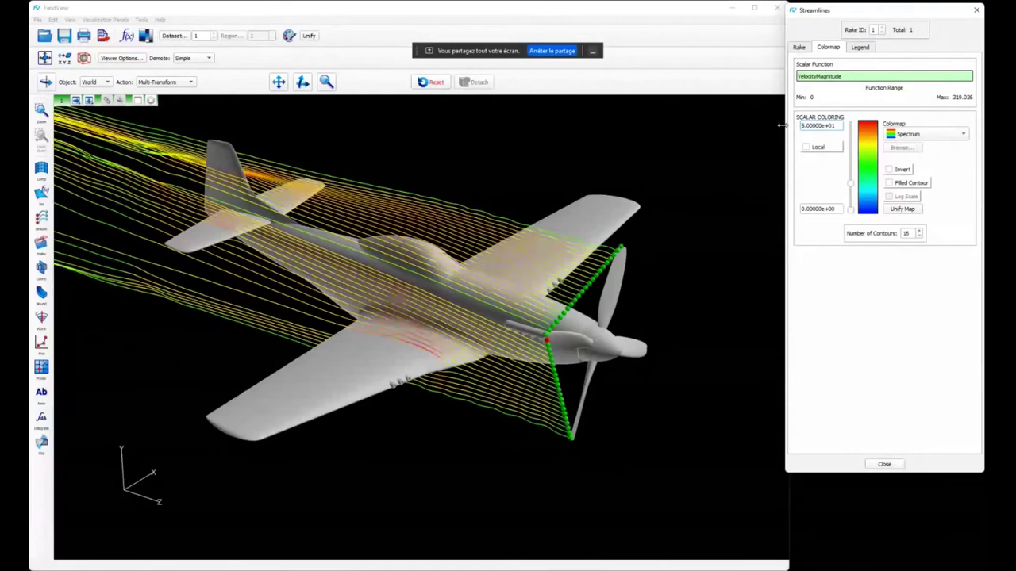
Step: Hide the seeds and display the streamlines as animated Lines of Spheres with 100 divisions
click(796, 49)
click(935, 261)
click(906, 72)
click(932, 140)
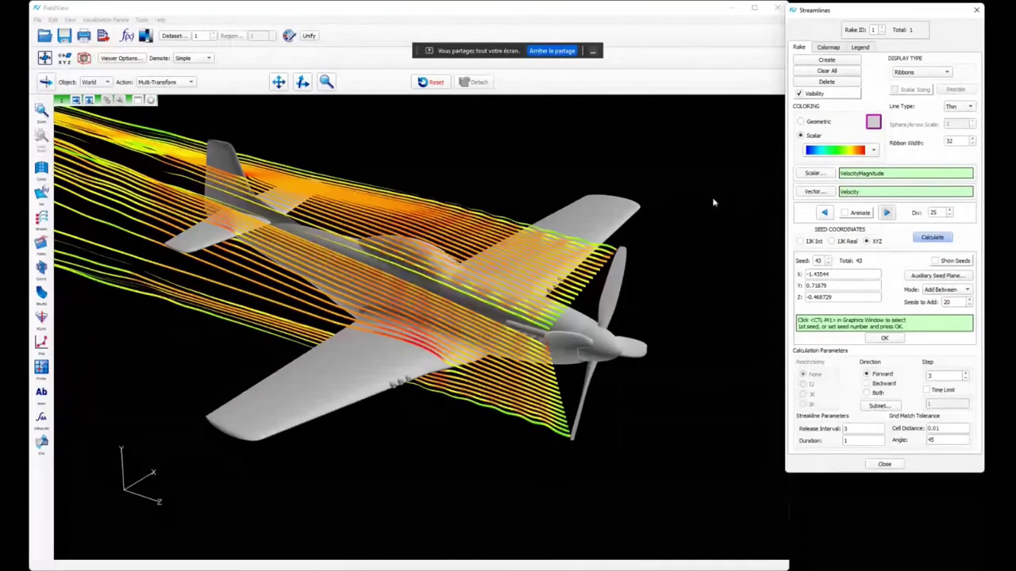
click(912, 73)
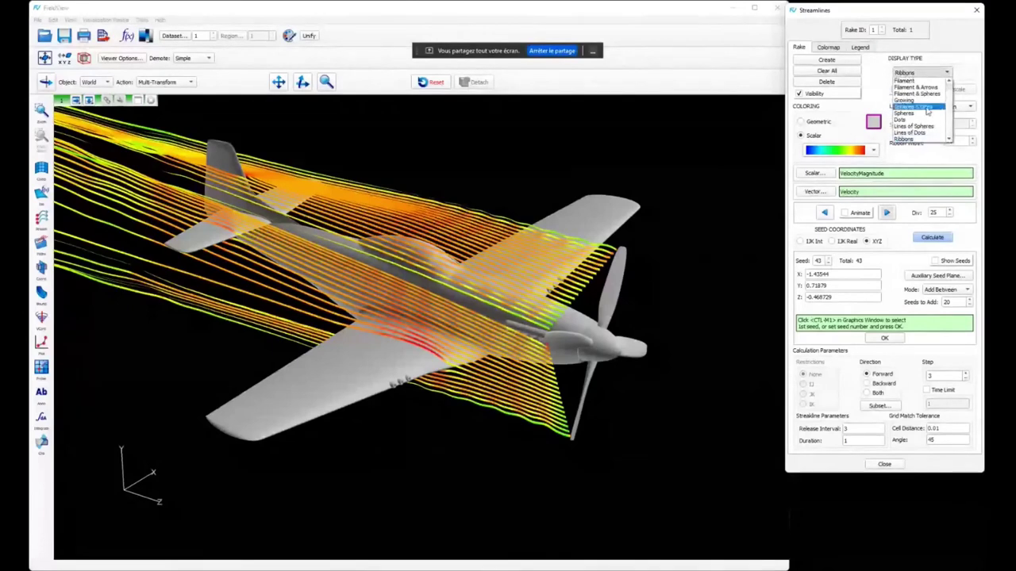
click(913, 127)
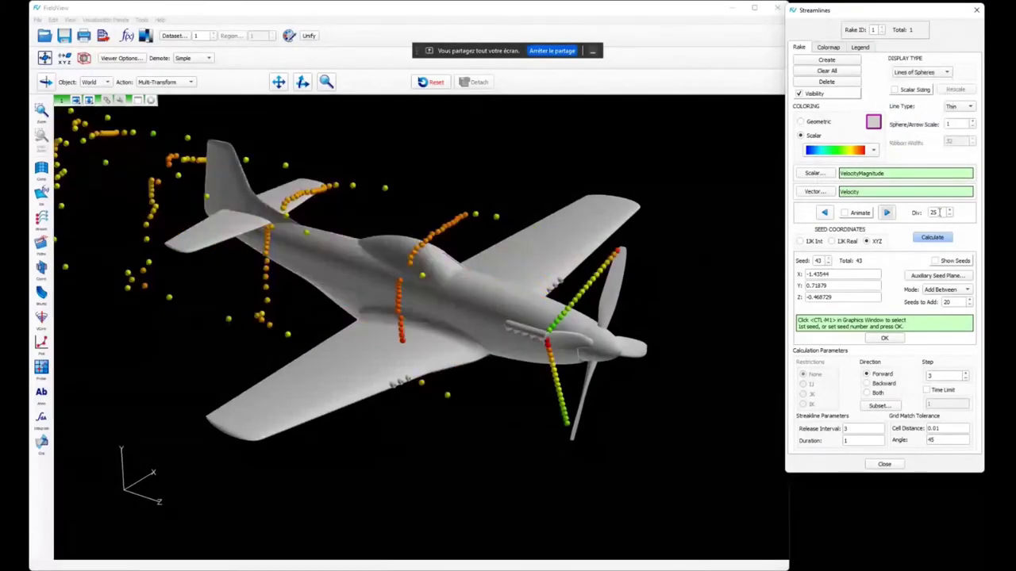
text(100)
key(Return)
click(844, 213)
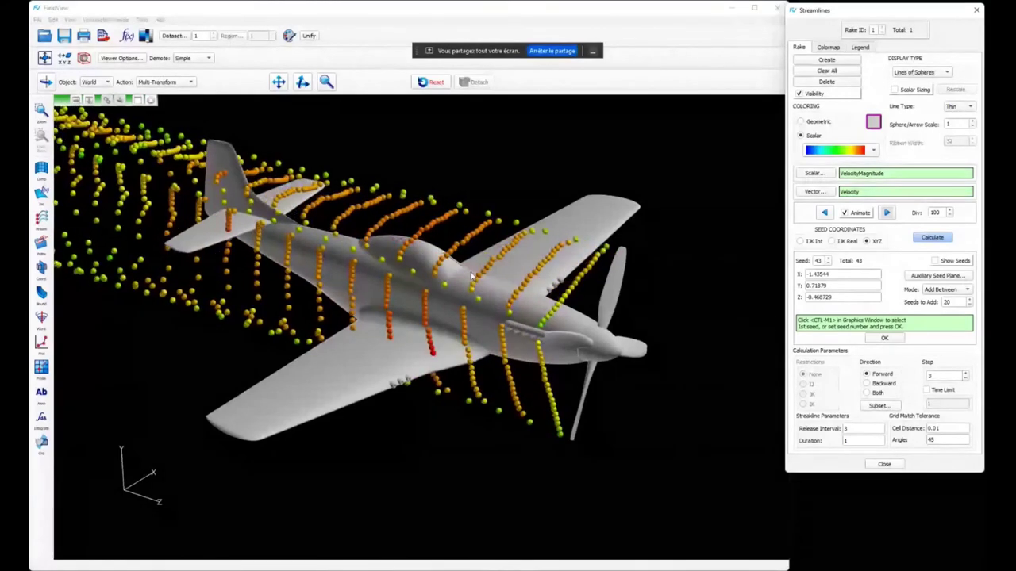
drag(404, 233, 379, 240)
drag(521, 231, 535, 410)
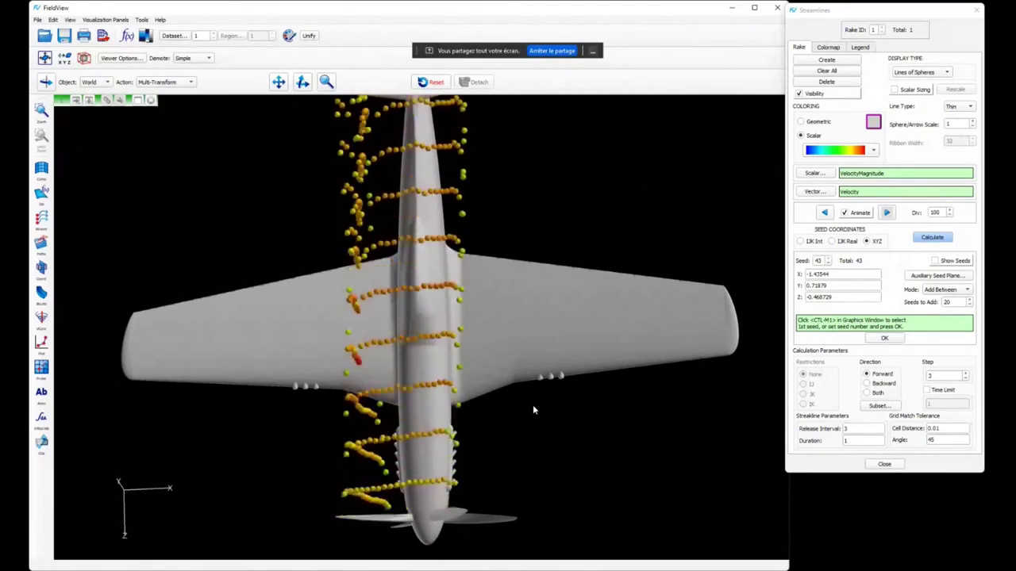
drag(532, 410, 734, 290)
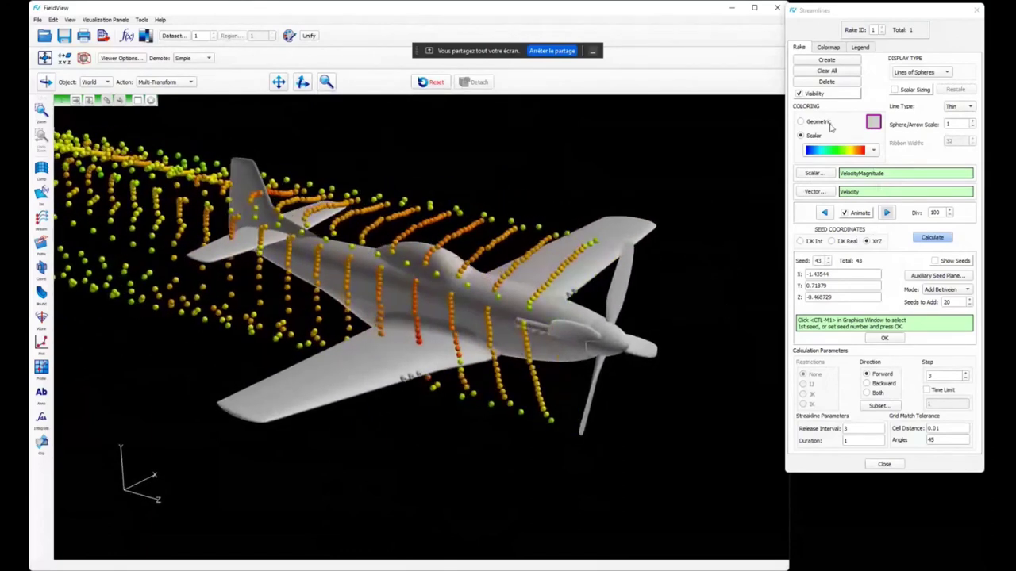
Step: Turn off the streamline animation and hide the streamlines
click(845, 214)
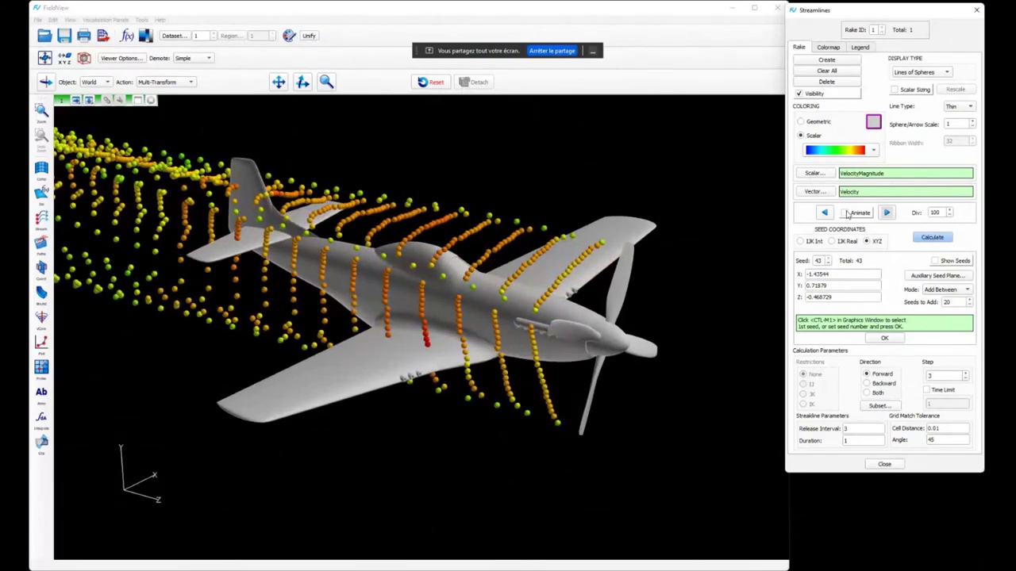
click(799, 94)
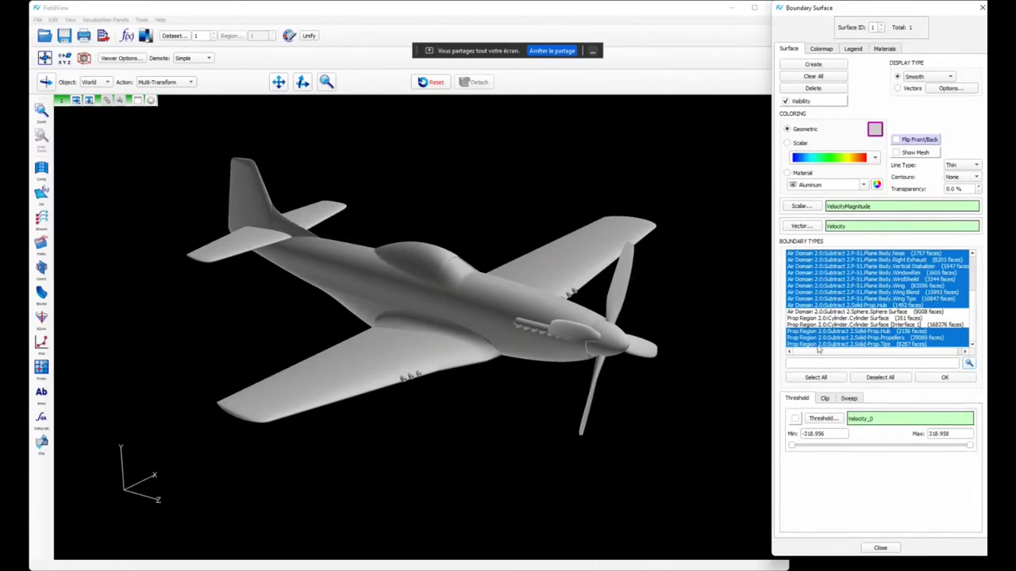
Step: Create a second boundary surface from all 'prop' boundaries except the two Cylinder Surface rows
click(822, 362)
text(prop)
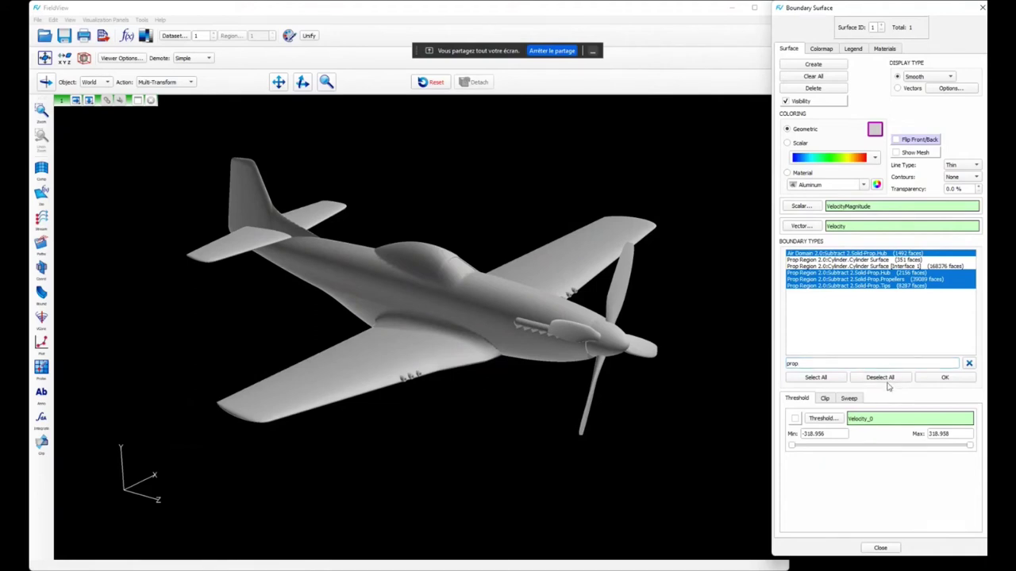
click(903, 379)
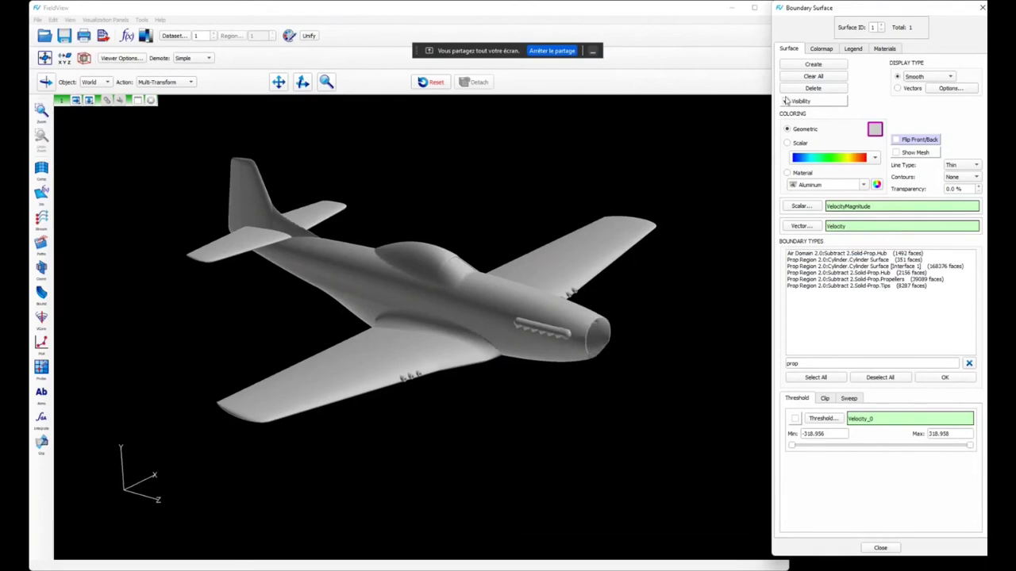
click(837, 65)
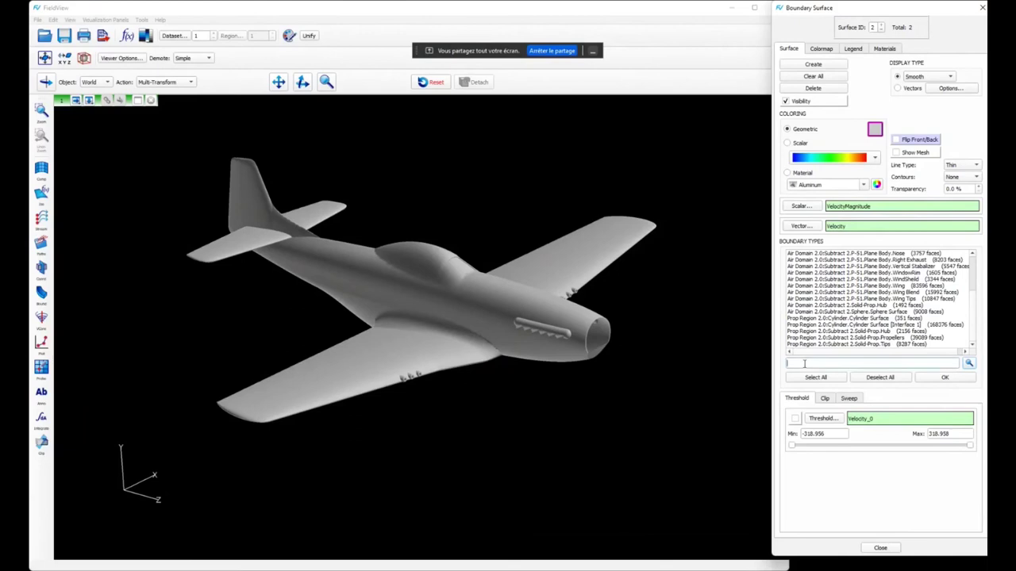
text(prop)
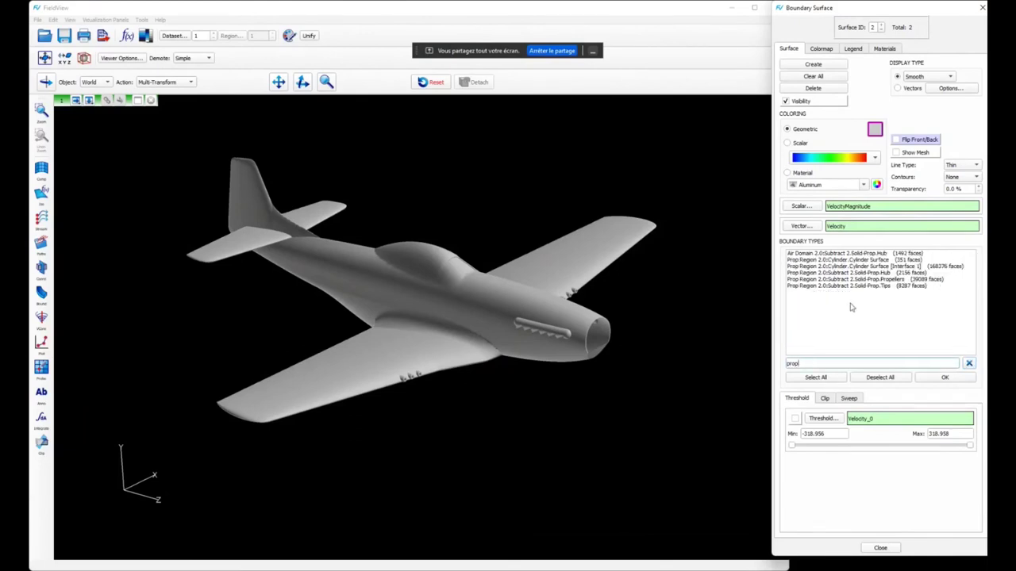
click(823, 378)
ctrl+click(886, 266)
ctrl+click(886, 259)
click(939, 378)
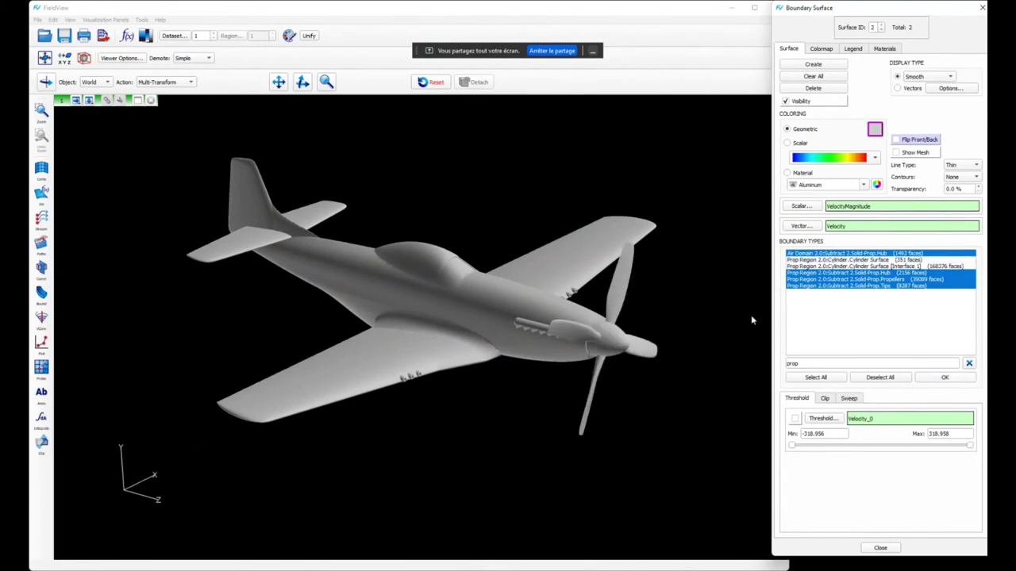
Step: Switch the propeller surface from red geometric colour to the Chrome material
click(874, 130)
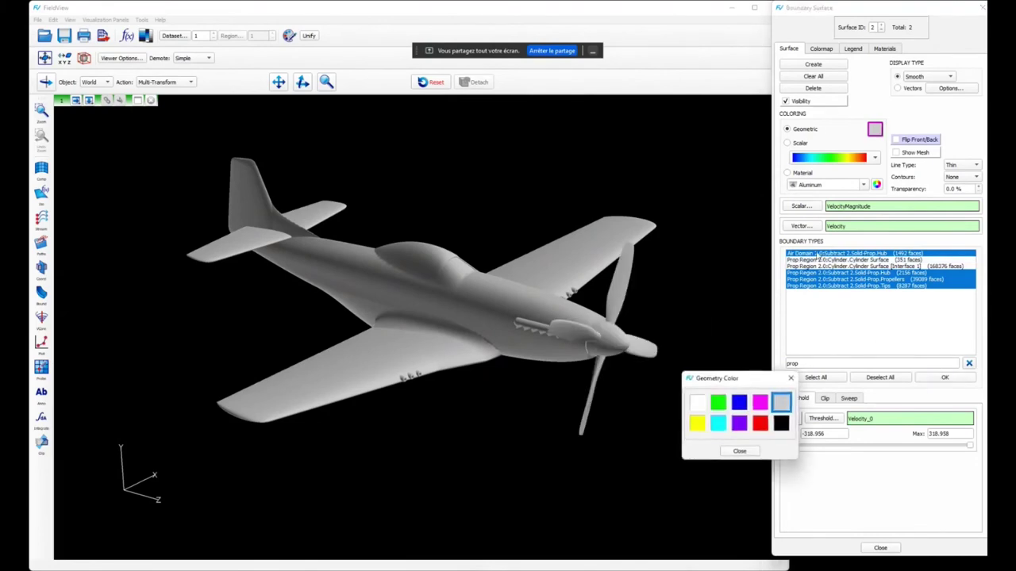
click(759, 423)
click(739, 451)
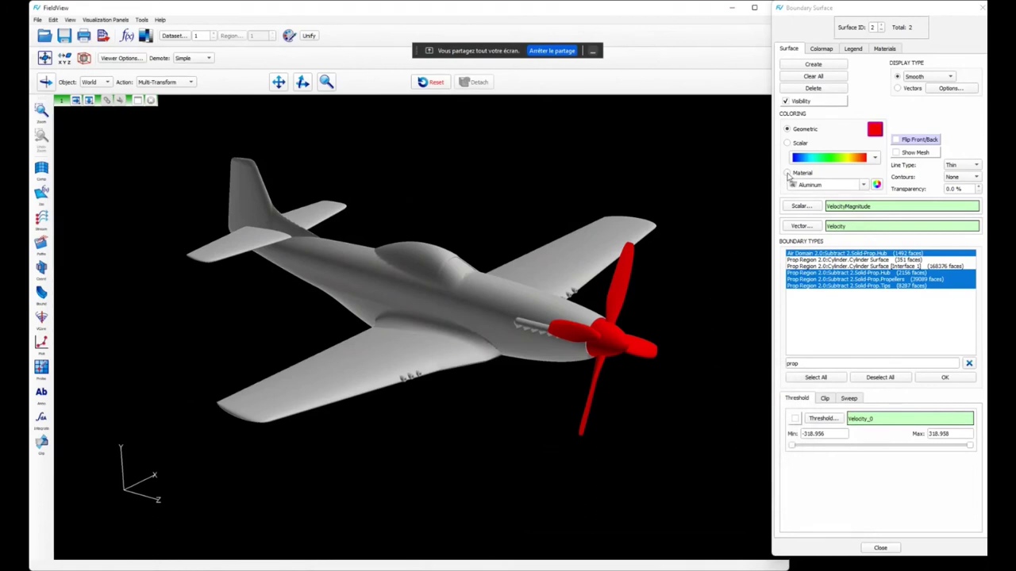
click(787, 174)
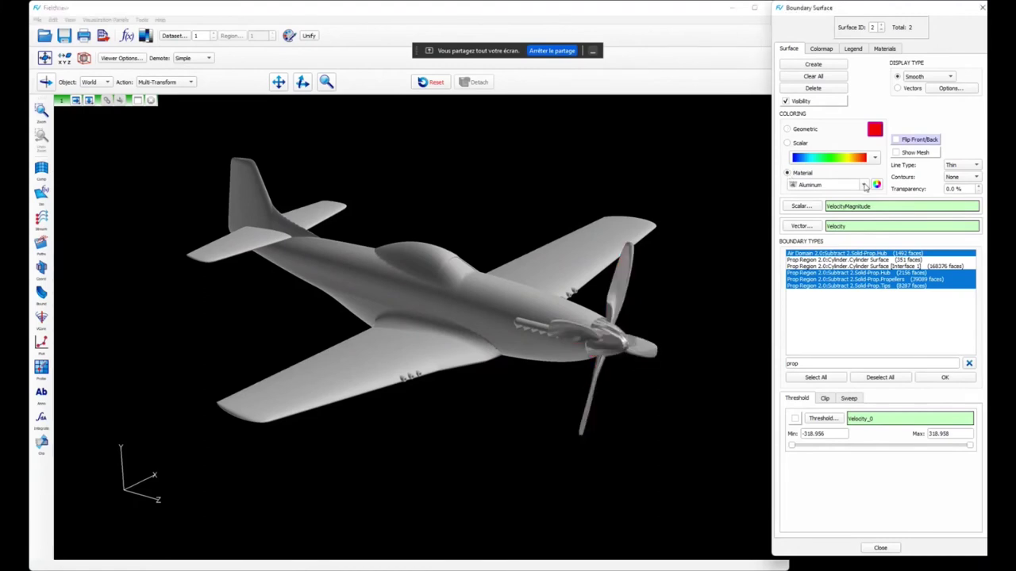
click(863, 185)
click(812, 223)
mouse_move(521, 366)
mouse_down()
mouse_move(444, 357)
mouse_move(507, 344)
mouse_move(458, 316)
mouse_move(551, 340)
mouse_move(538, 371)
mouse_up()
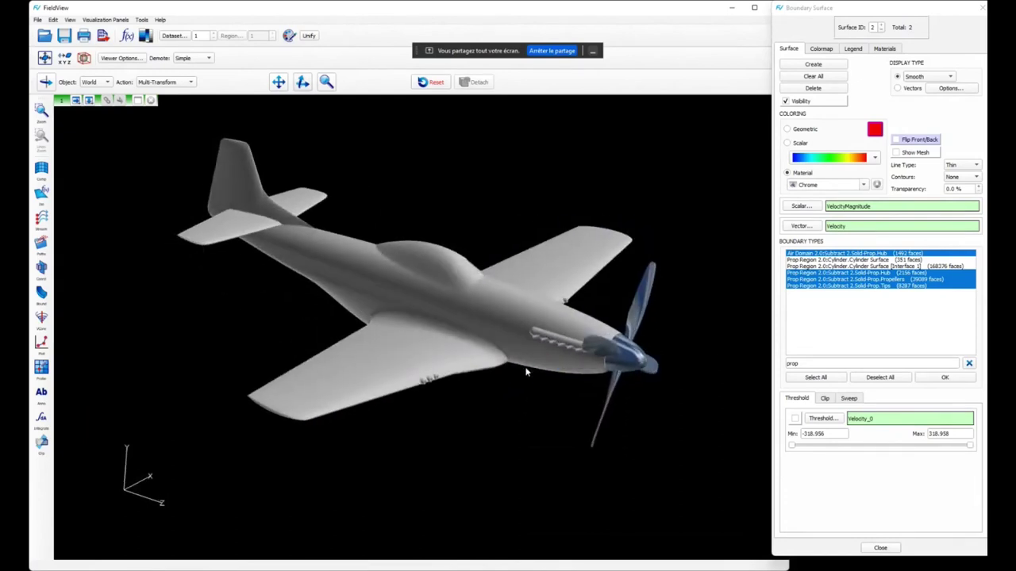
scroll(666, 194, up, 5)
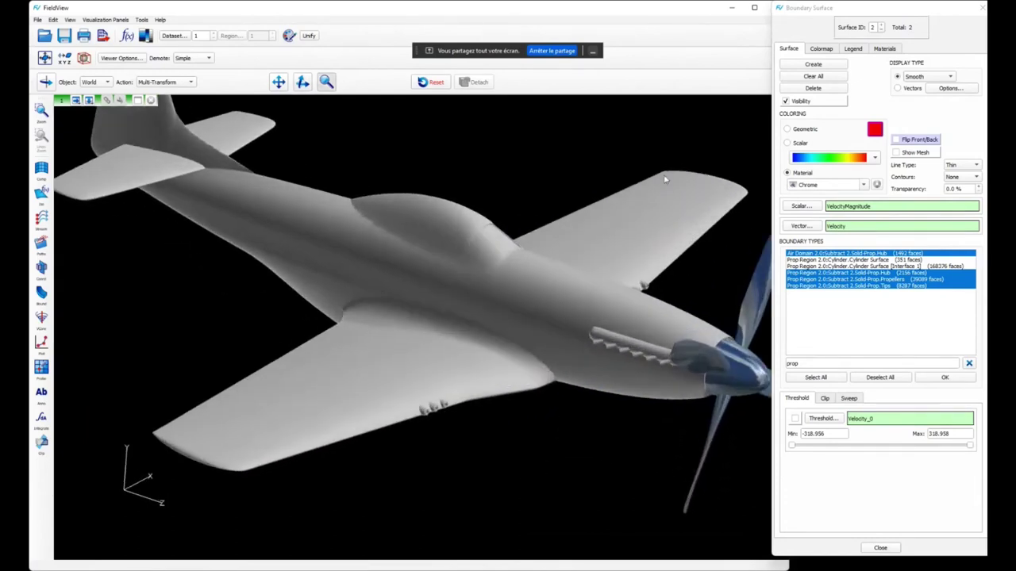
scroll(666, 197, down, 2)
scroll(622, 203, down, 3)
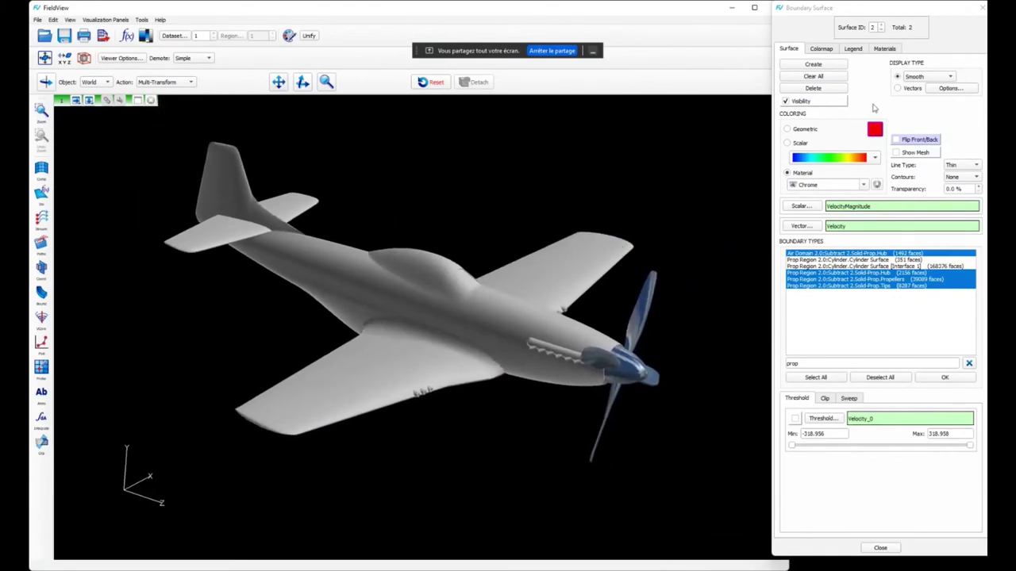
click(882, 50)
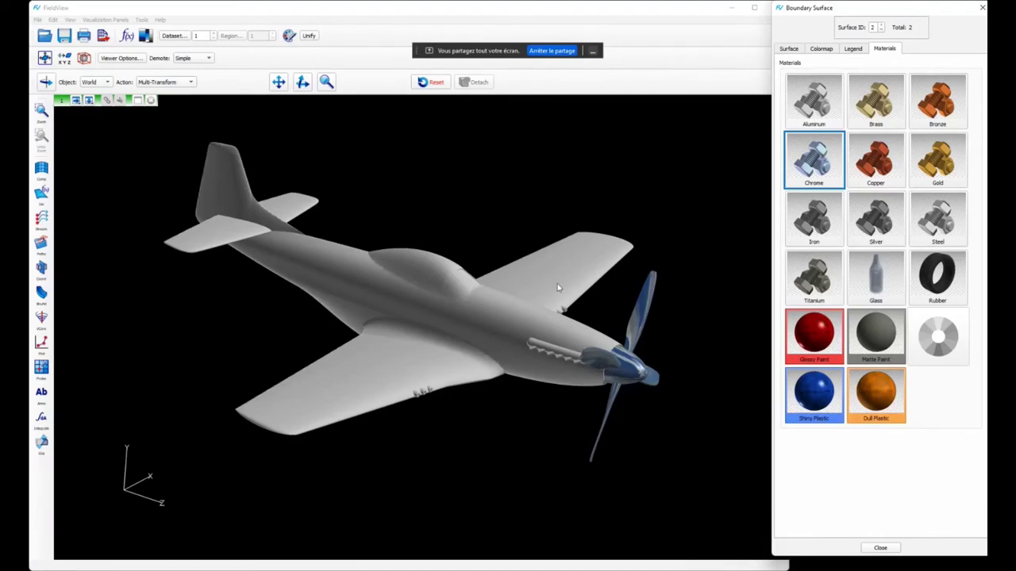
drag(558, 288, 533, 280)
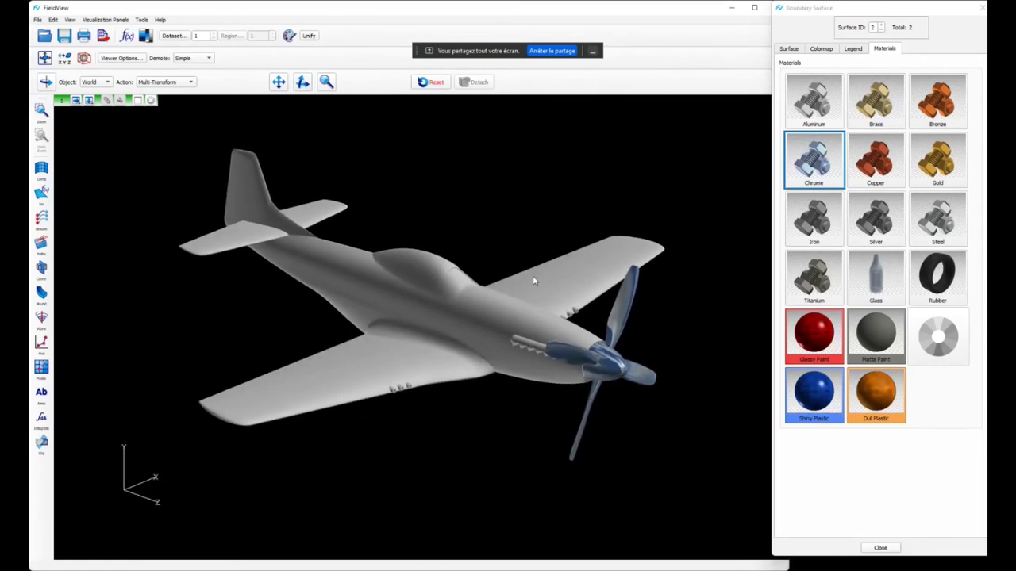
click(787, 49)
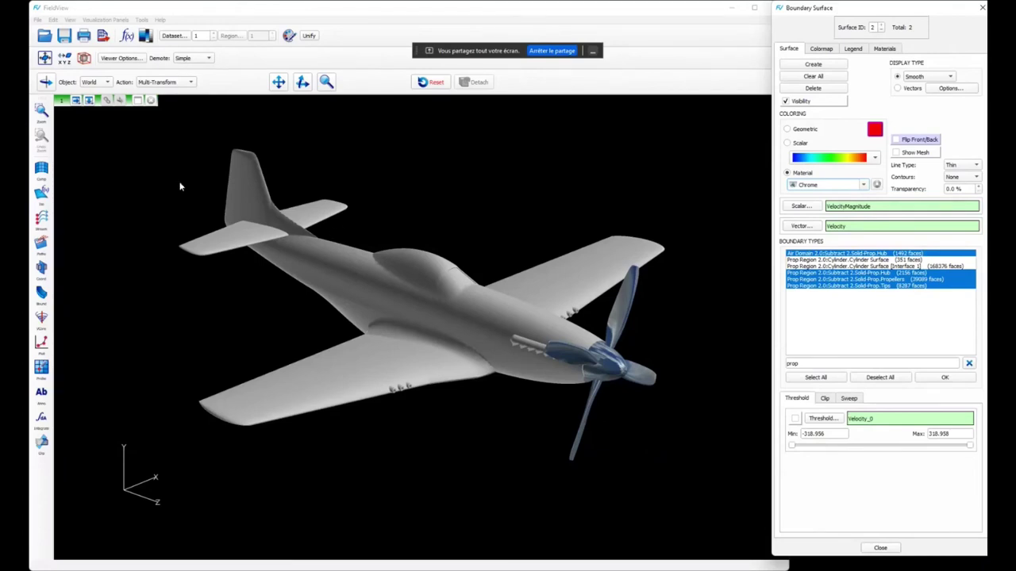
Step: Open the DEMO.bnd file as a boundary surface restart
click(37, 19)
mouse_move(54, 46)
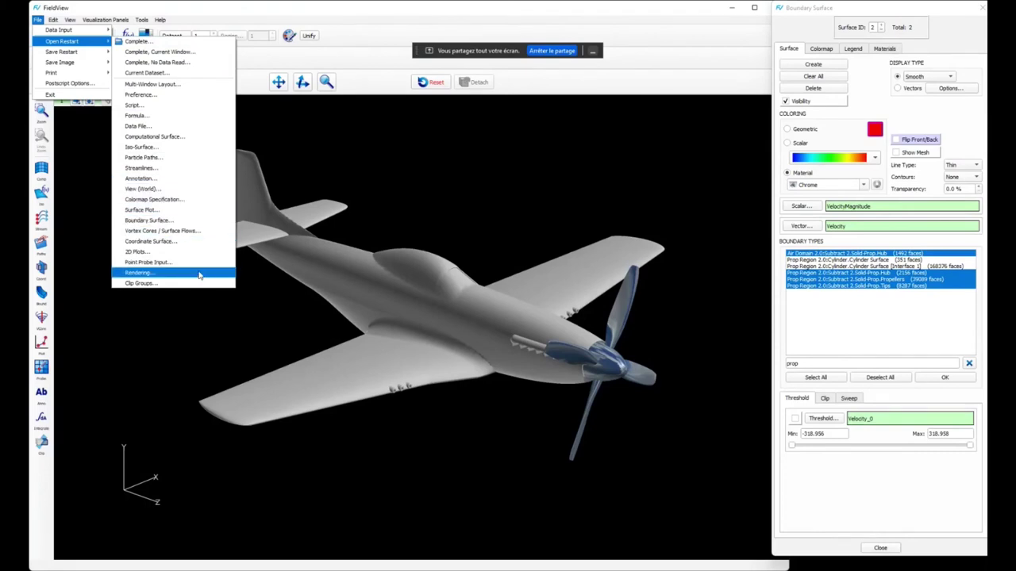
click(188, 222)
double_click(145, 159)
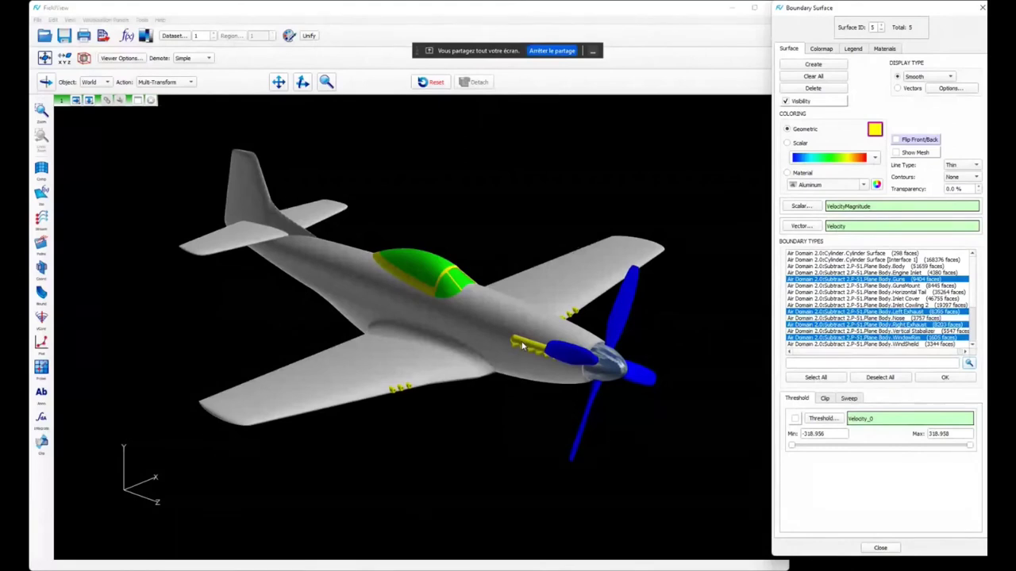
Step: Render the guns-and-exhausts surface in the Iron material
click(786, 102)
click(785, 103)
click(785, 103)
click(784, 102)
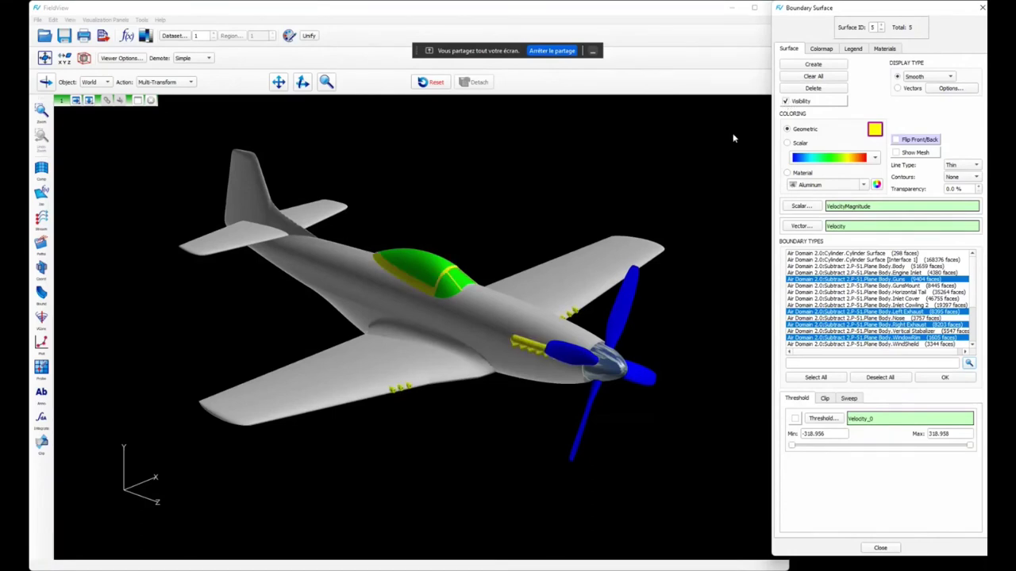
click(787, 173)
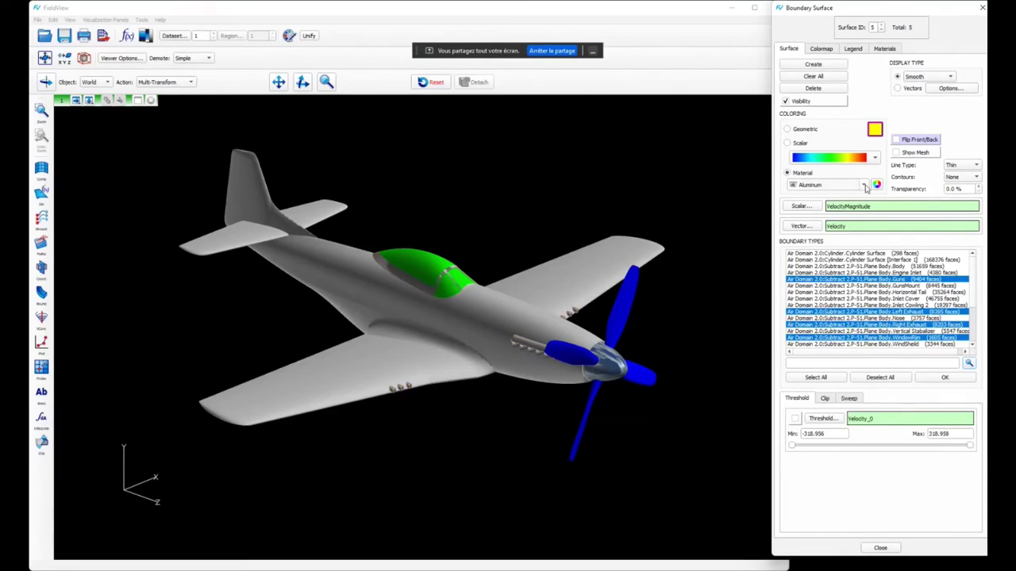
click(865, 185)
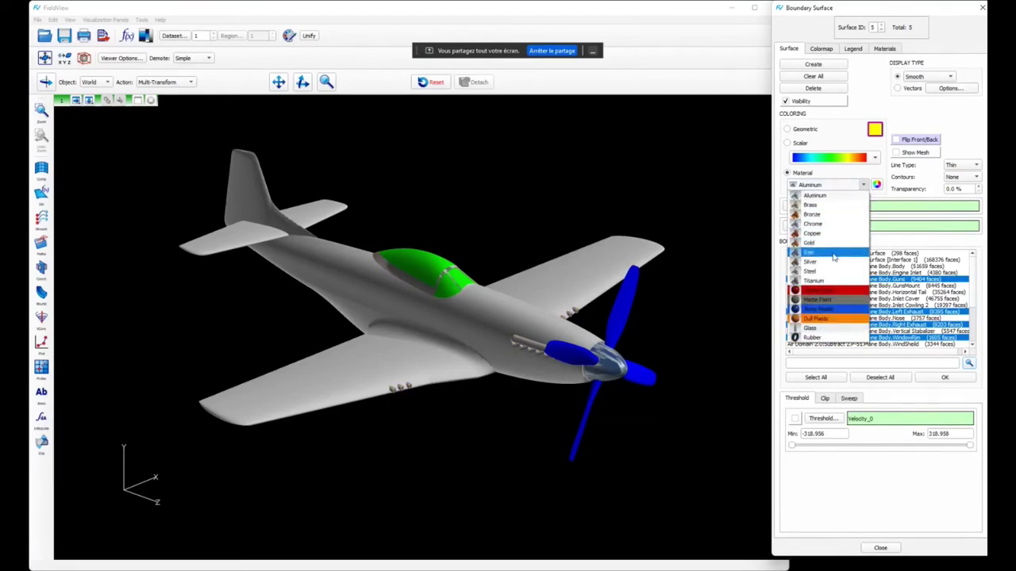
click(833, 252)
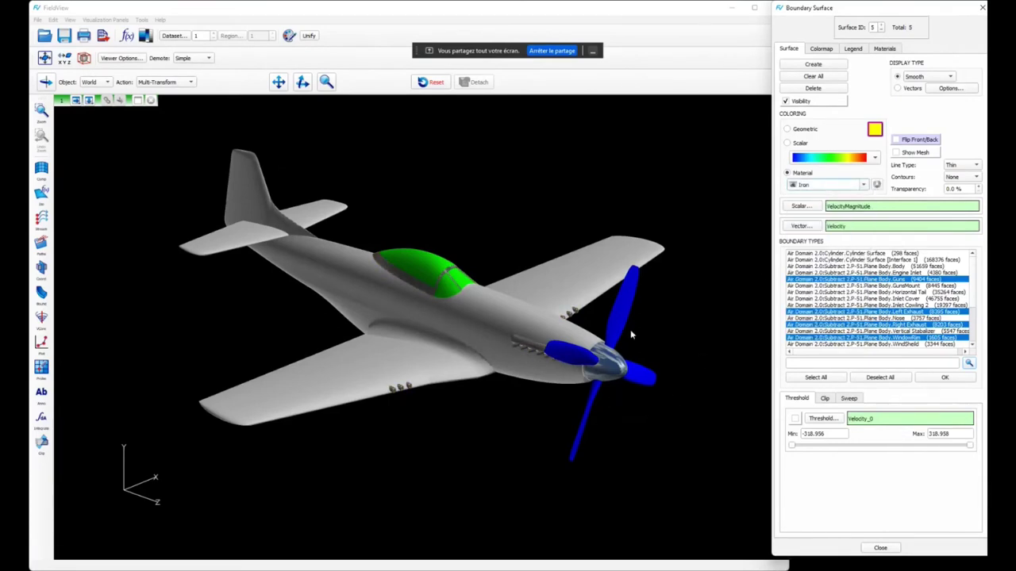
Step: Give the propeller surface (Surface ID 3) the Titanium material
click(625, 304)
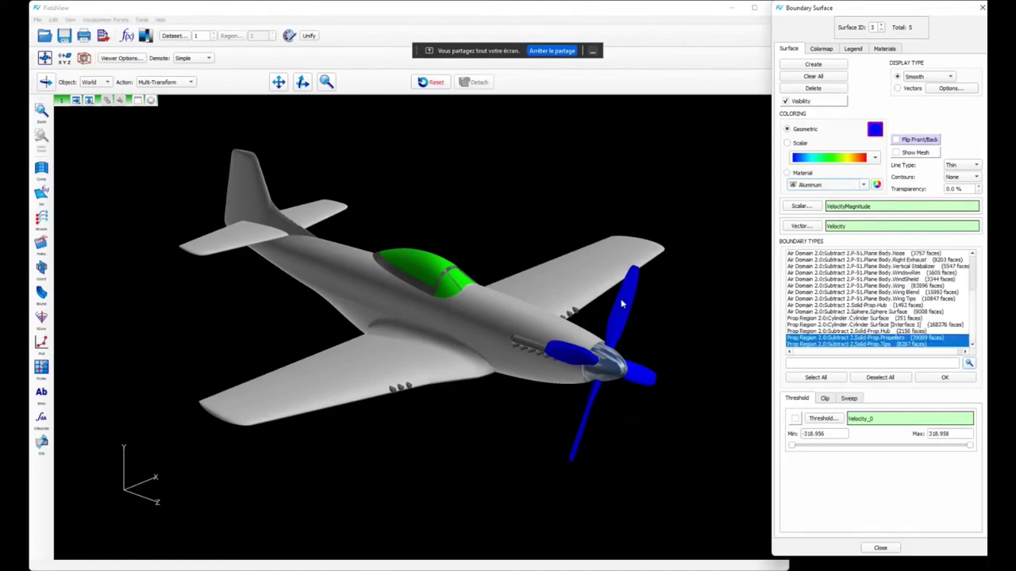
click(894, 51)
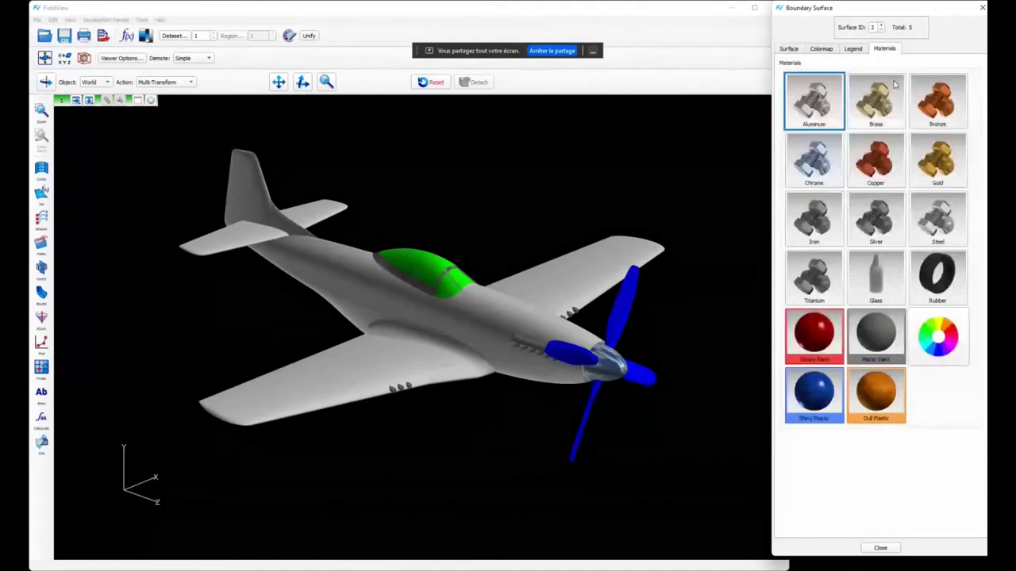
click(803, 278)
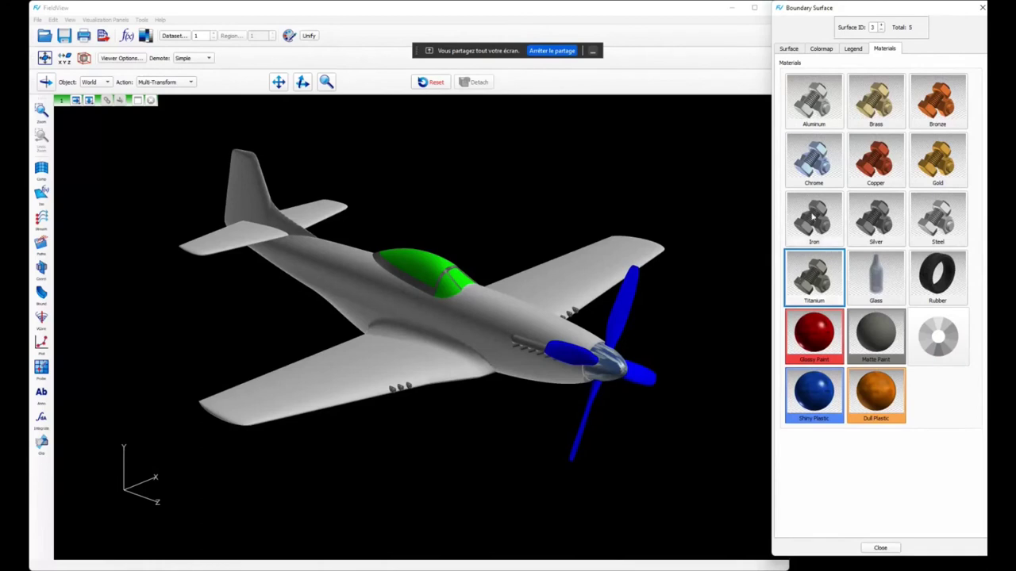
click(790, 49)
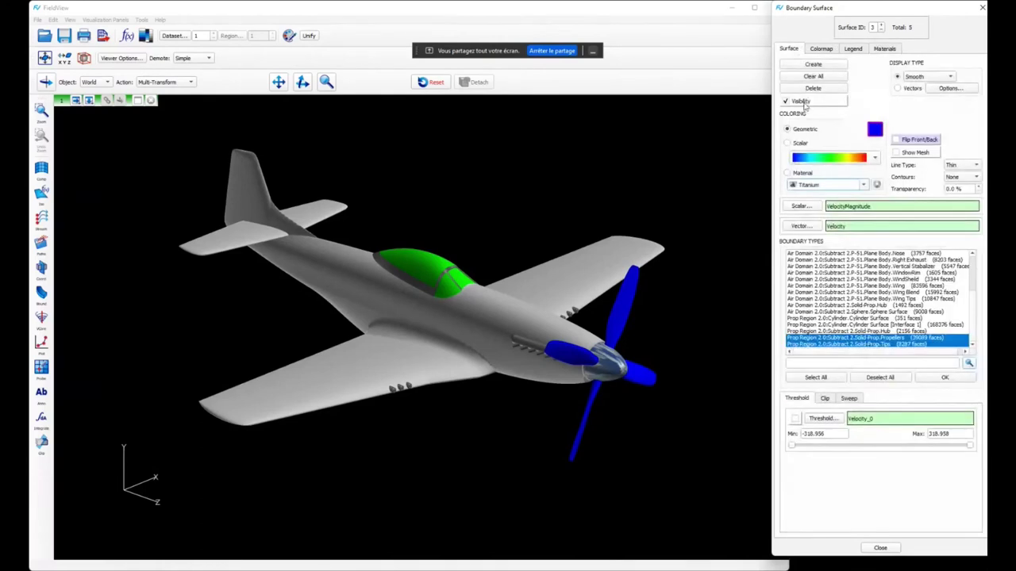
click(788, 173)
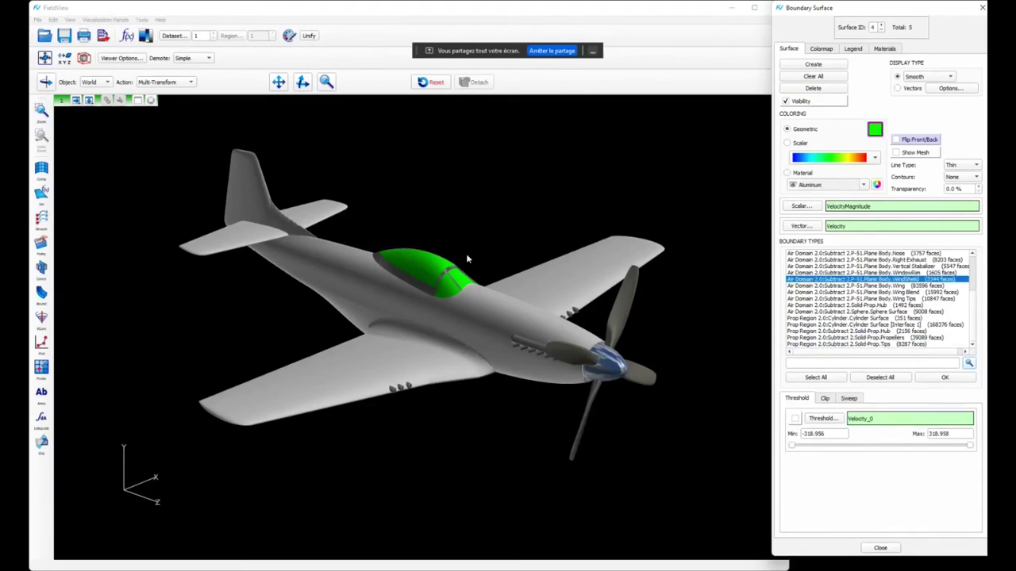
Step: Apply the Glass material to the canopy surface and adjust its transparency
click(797, 174)
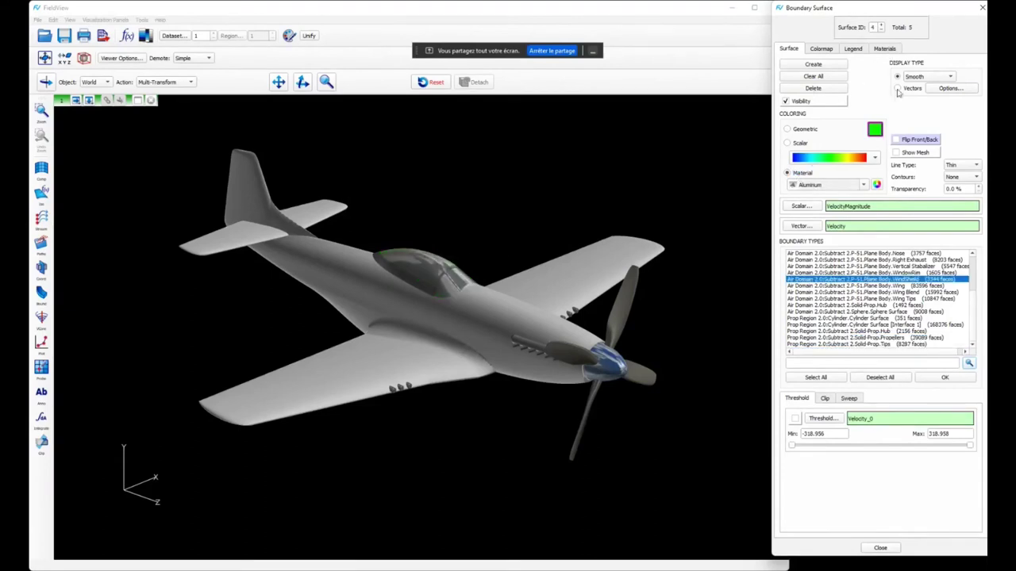
click(890, 50)
click(877, 275)
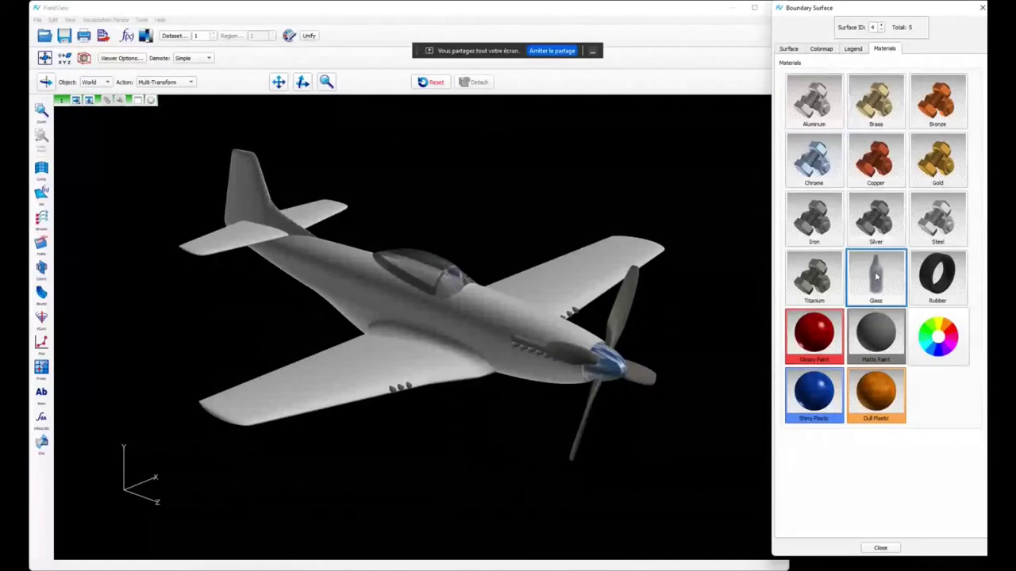
click(794, 48)
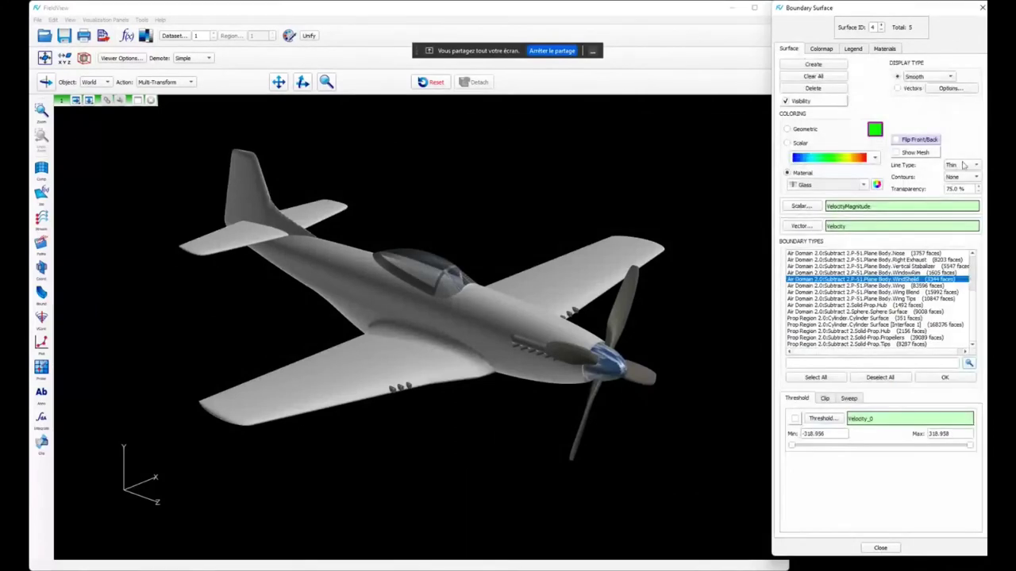
click(978, 191)
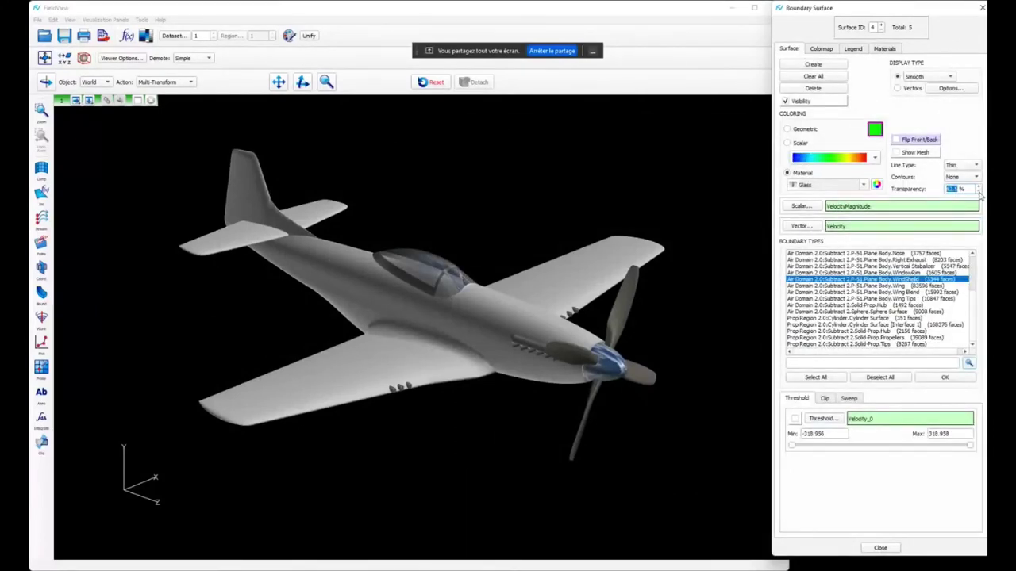
click(406, 354)
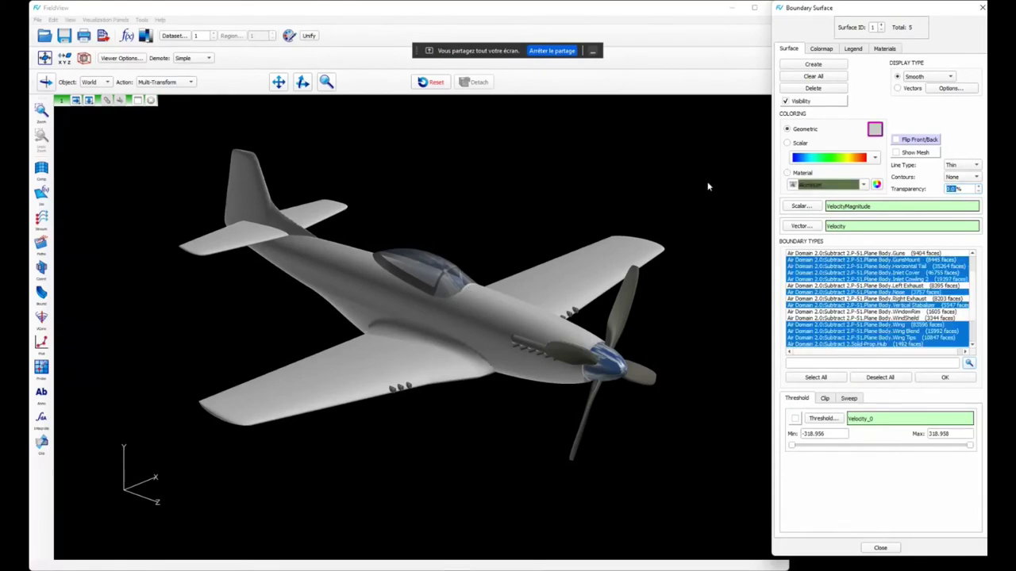
Step: Apply the Matte Paint material to the aircraft body surface
click(788, 173)
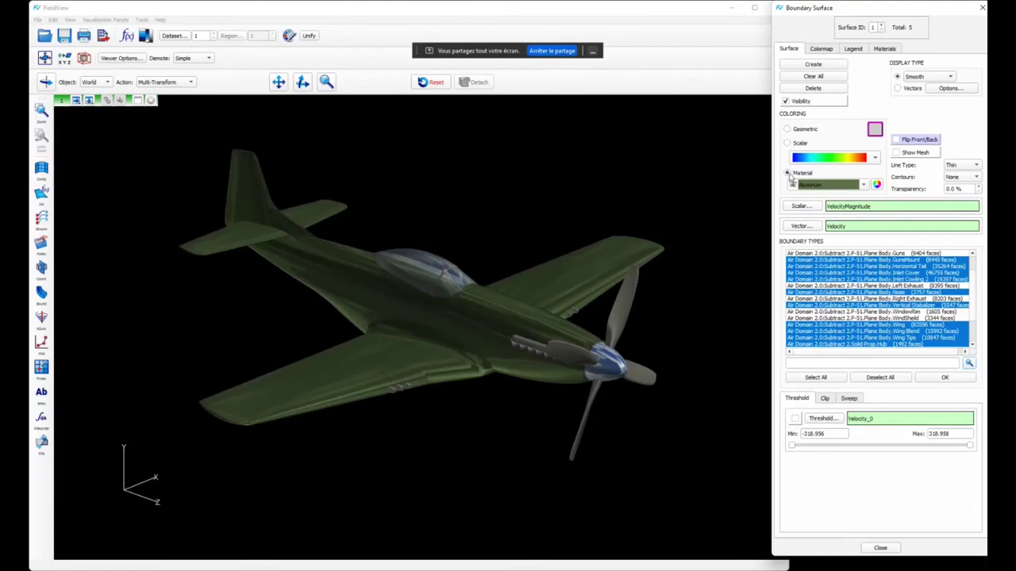
click(884, 48)
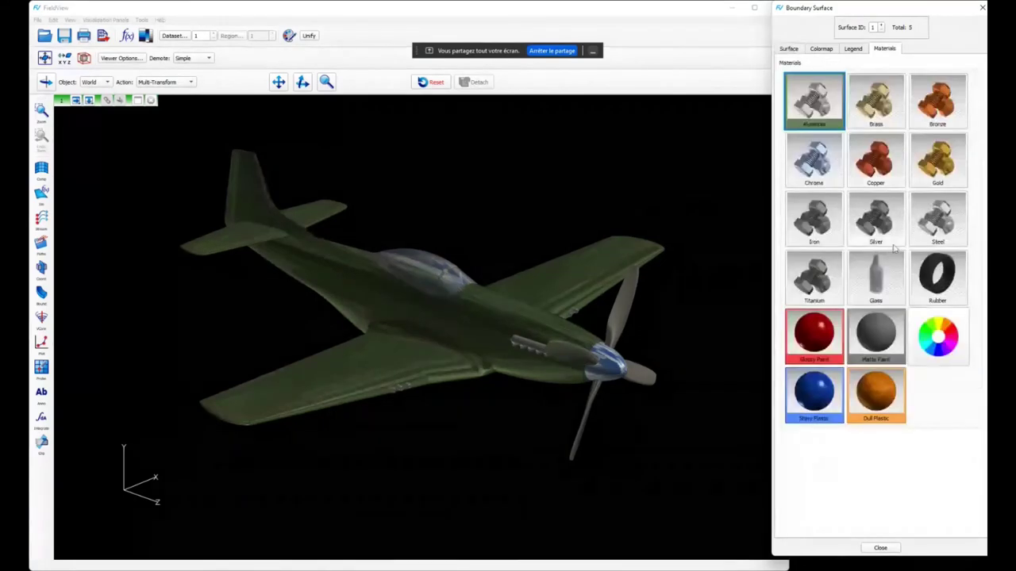
click(873, 343)
mouse_move(589, 320)
mouse_down()
mouse_move(541, 295)
mouse_move(501, 405)
mouse_move(478, 387)
mouse_up()
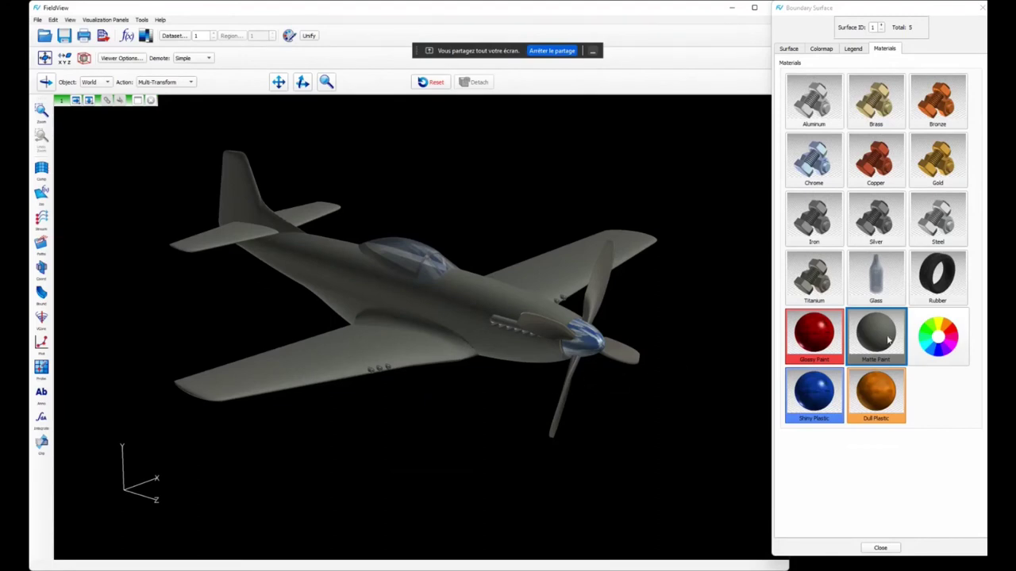
Step: Pick an olive Matte Paint colour in the colour picker and confirm it
click(930, 329)
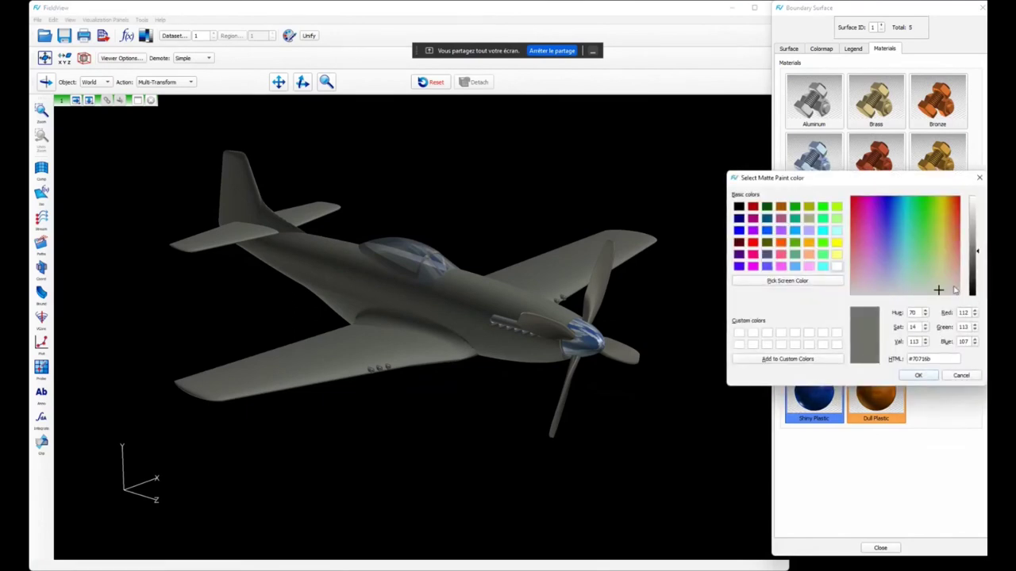
click(810, 222)
click(809, 206)
mouse_move(940, 205)
mouse_down()
mouse_move(924, 227)
mouse_move(981, 236)
mouse_move(980, 264)
mouse_up()
drag(927, 228, 940, 233)
click(928, 376)
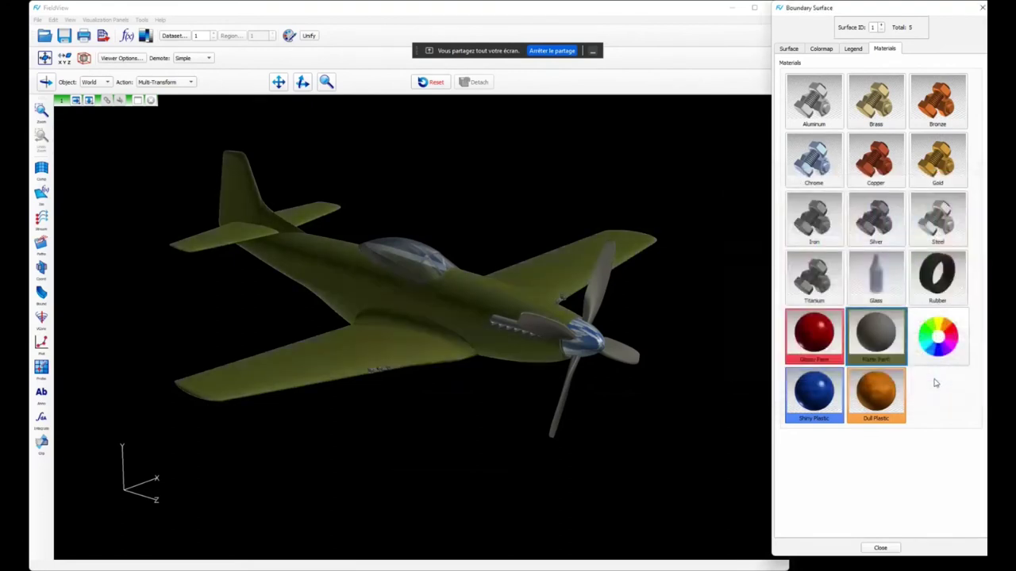
Step: Shift the paint to a darker green and rotate the aircraft to inspect it
click(938, 337)
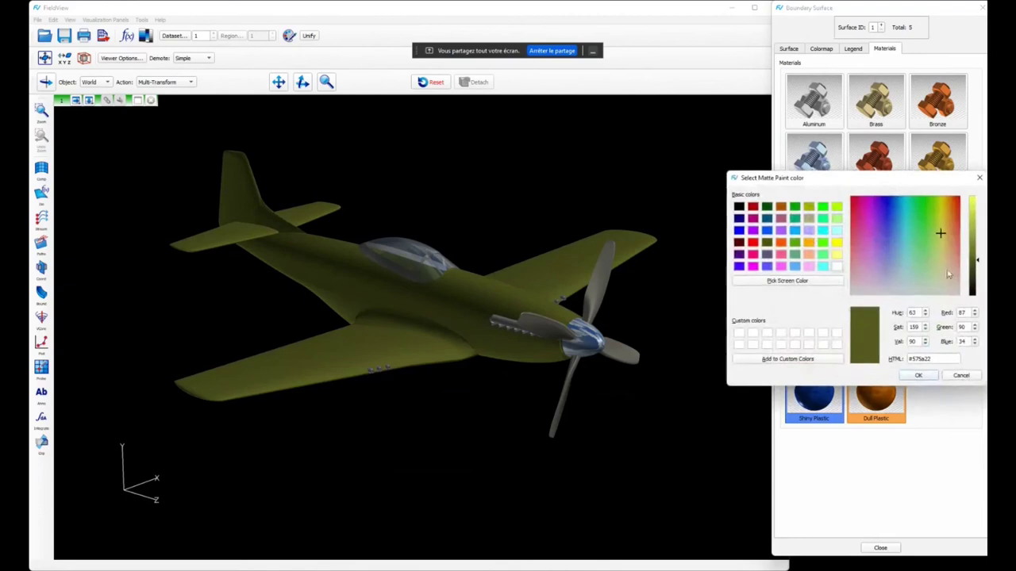
drag(941, 233, 932, 235)
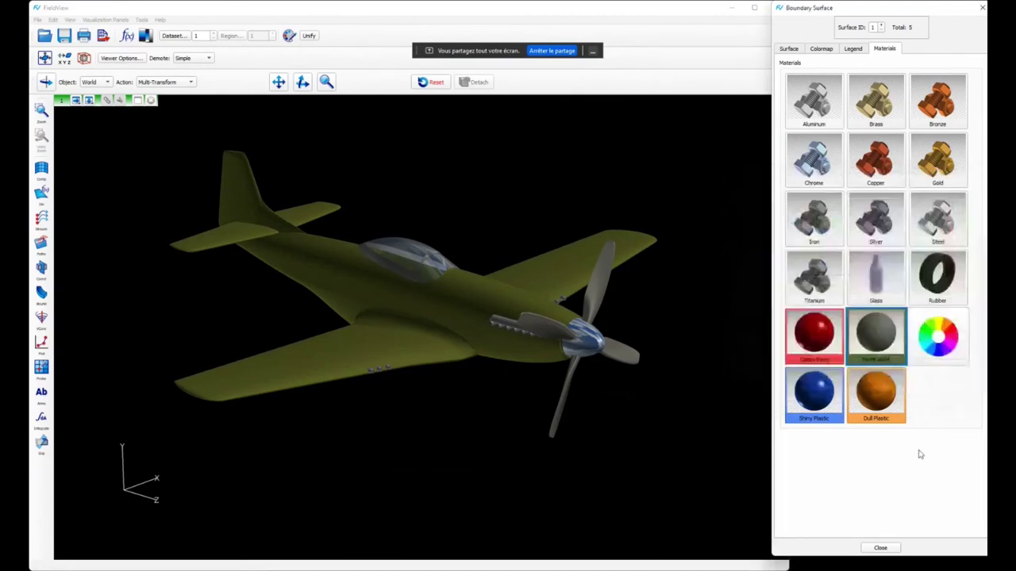
drag(648, 435, 603, 363)
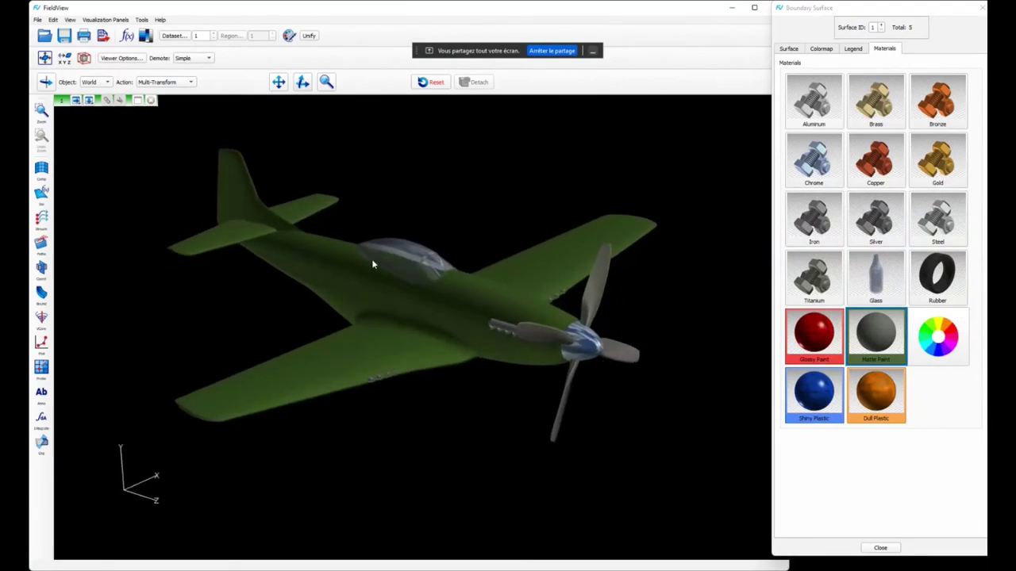
click(473, 265)
mouse_move(474, 266)
mouse_down()
mouse_move(456, 335)
mouse_move(508, 242)
mouse_move(478, 254)
mouse_up()
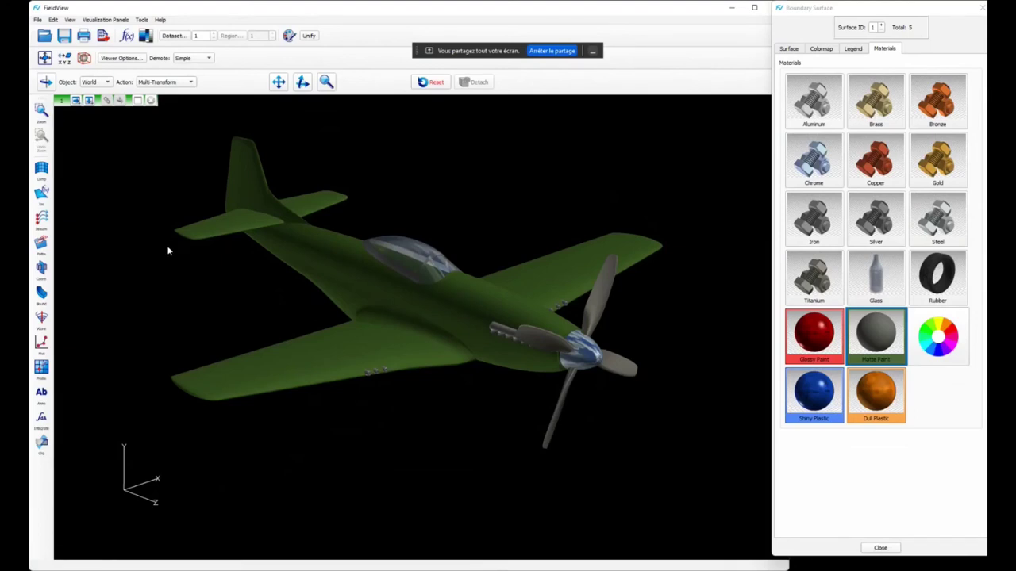
Step: Set Clouds.png as the scene background image, stretched to fill the view
click(70, 19)
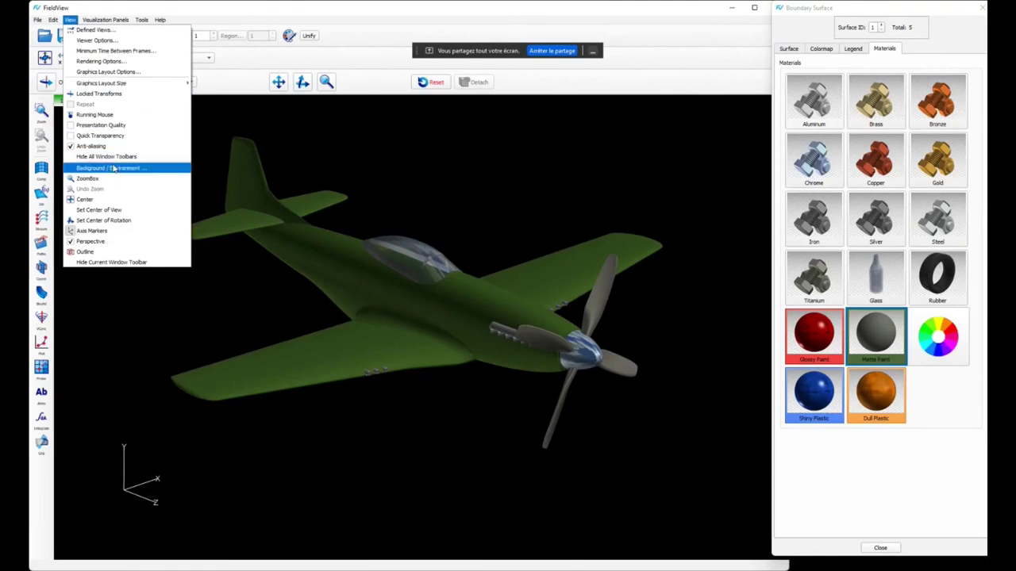
click(114, 169)
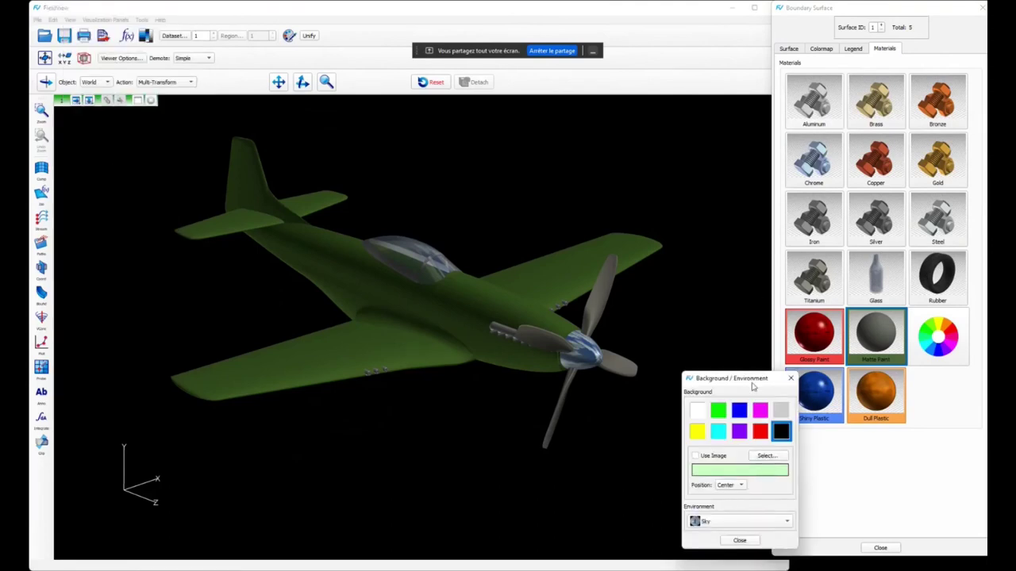
drag(749, 372, 803, 253)
click(754, 285)
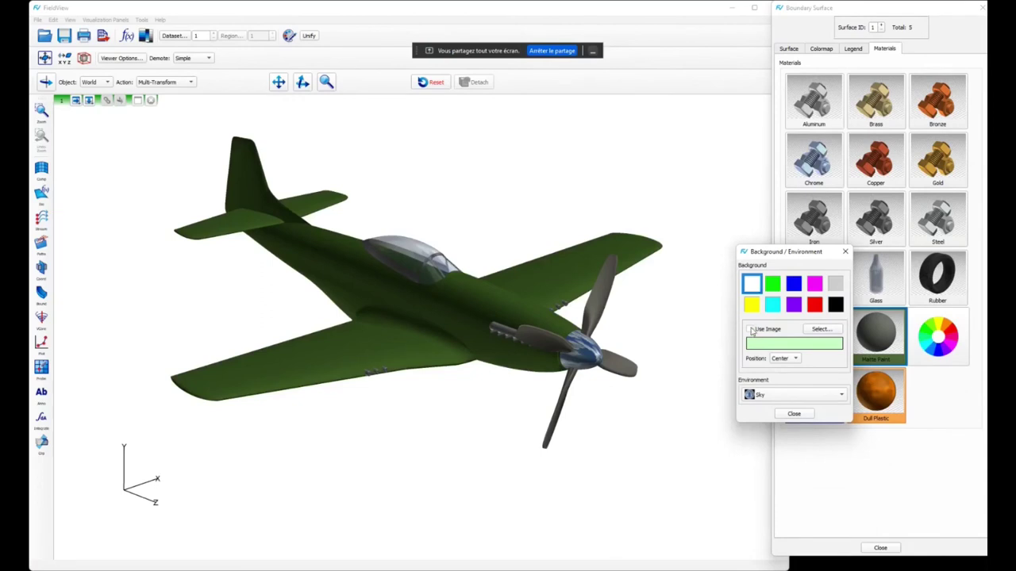
click(750, 330)
click(818, 328)
click(888, 353)
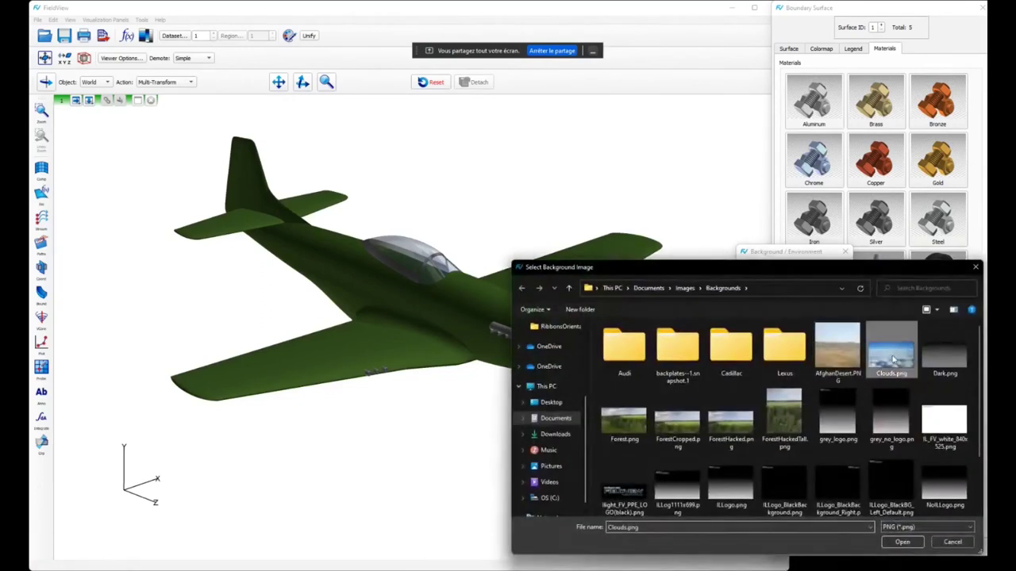
click(902, 542)
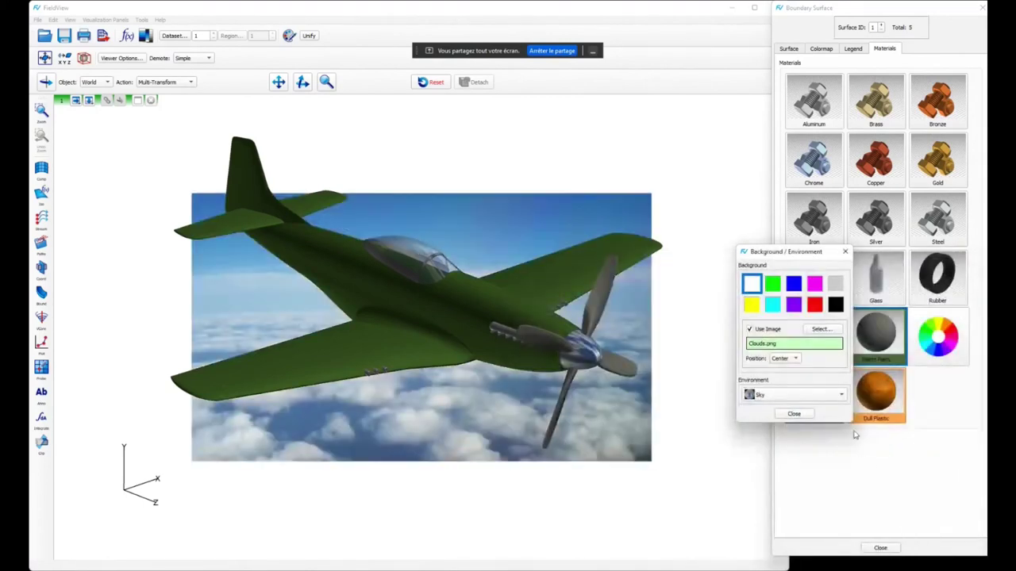
click(793, 361)
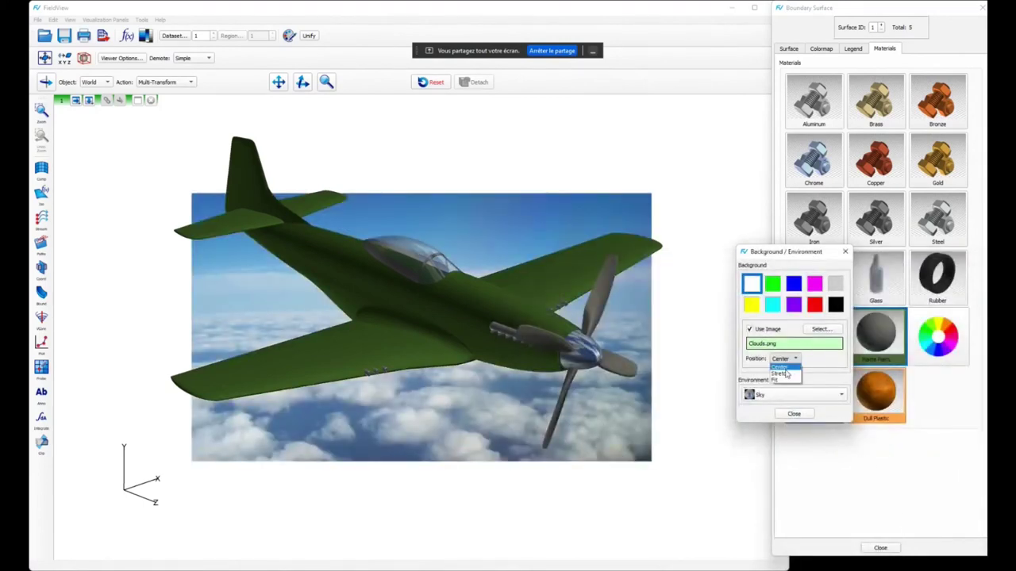
click(782, 373)
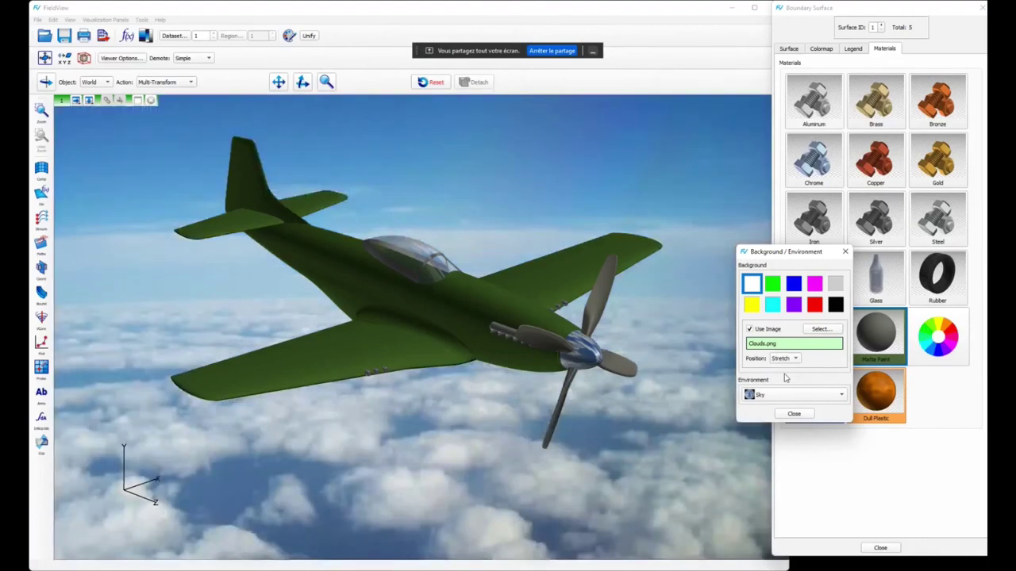
click(798, 415)
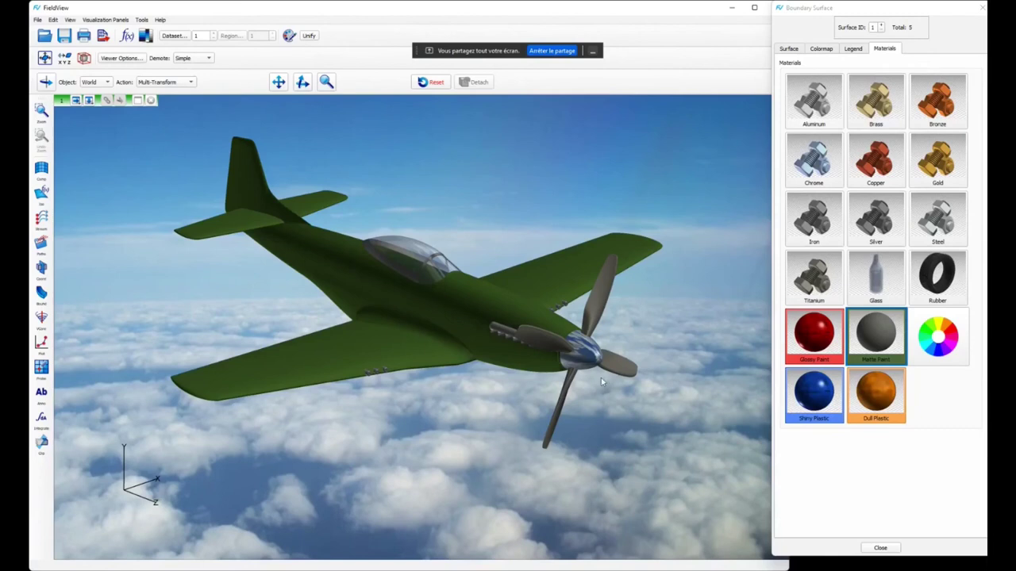
Step: Rotate the aircraft so its spinner faces the viewer with the nose turned right
drag(600, 379, 419, 351)
drag(357, 312, 480, 294)
scroll(377, 236, up, 10)
scroll(506, 342, down, 10)
mouse_move(514, 389)
mouse_down()
mouse_move(549, 356)
mouse_move(551, 379)
mouse_move(523, 373)
mouse_up()
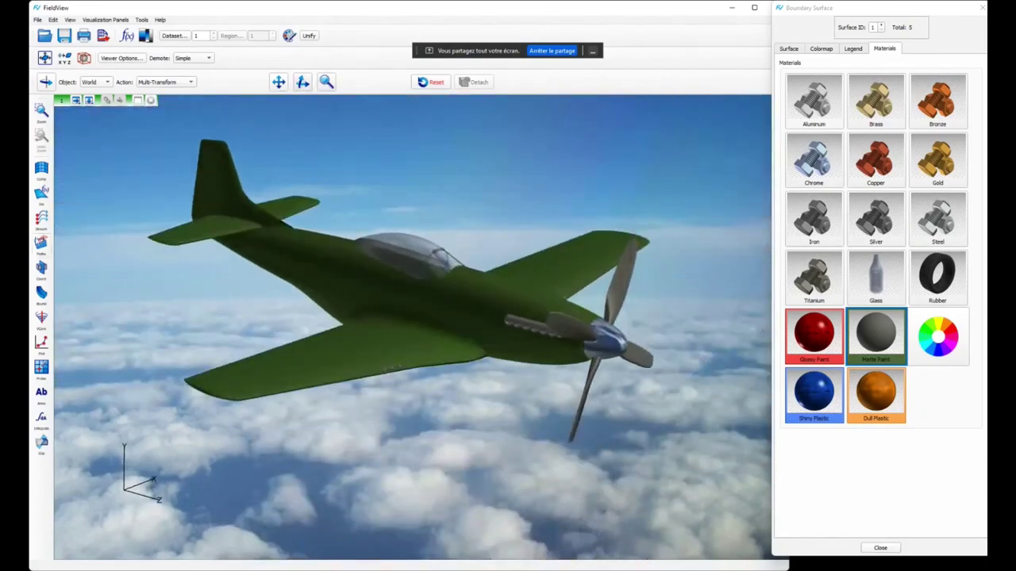
Step: Make the streamlines visible again, drawn as Ribbons, and rotate toward a frontal view
click(40, 237)
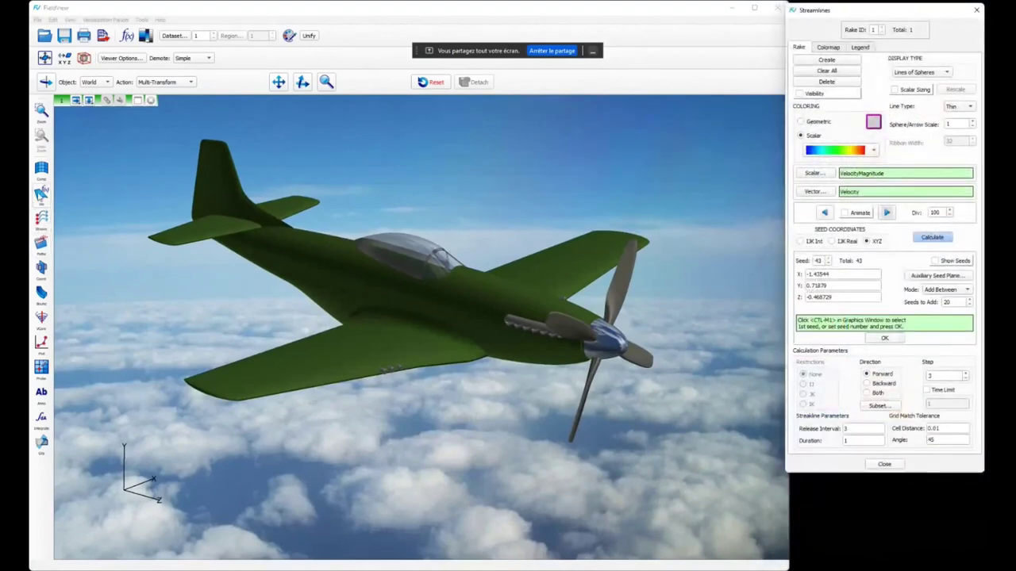
click(40, 193)
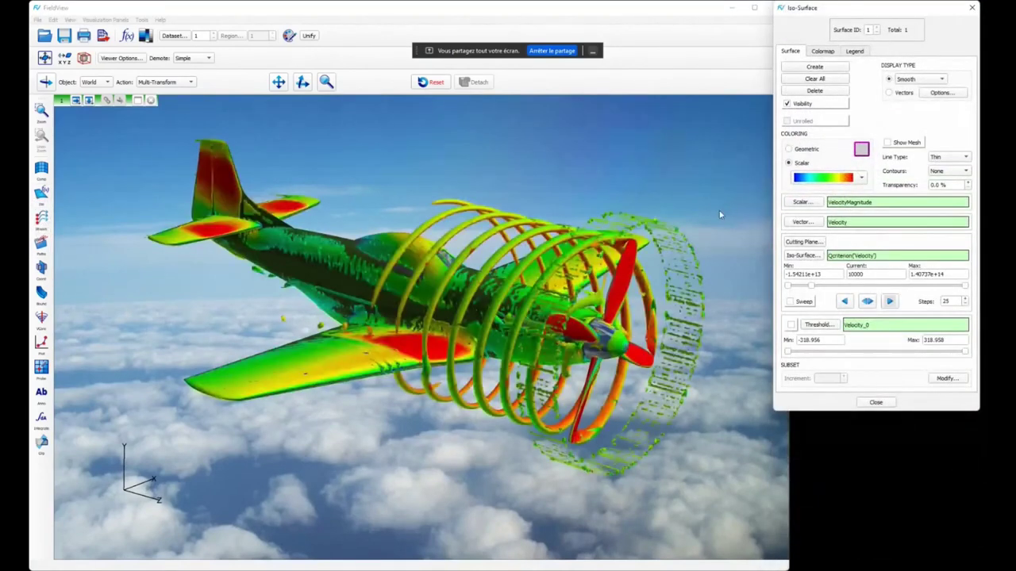
click(42, 218)
click(809, 97)
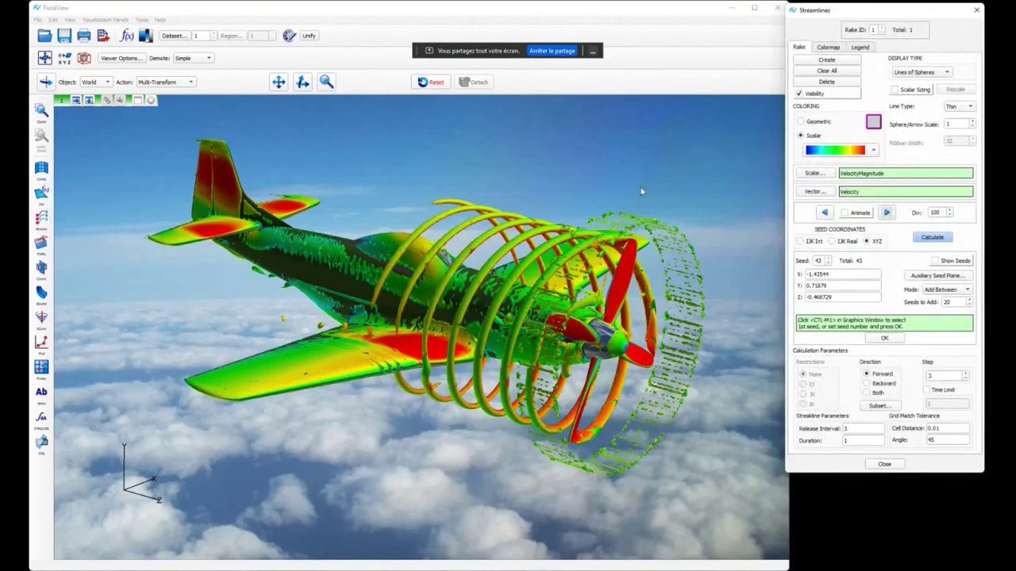
click(947, 73)
click(913, 133)
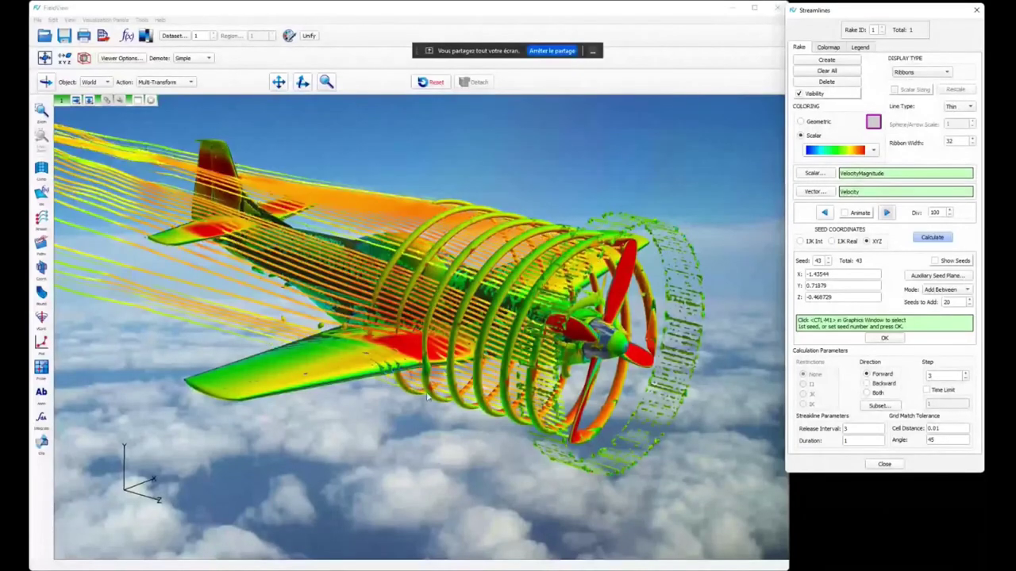
drag(427, 397, 403, 399)
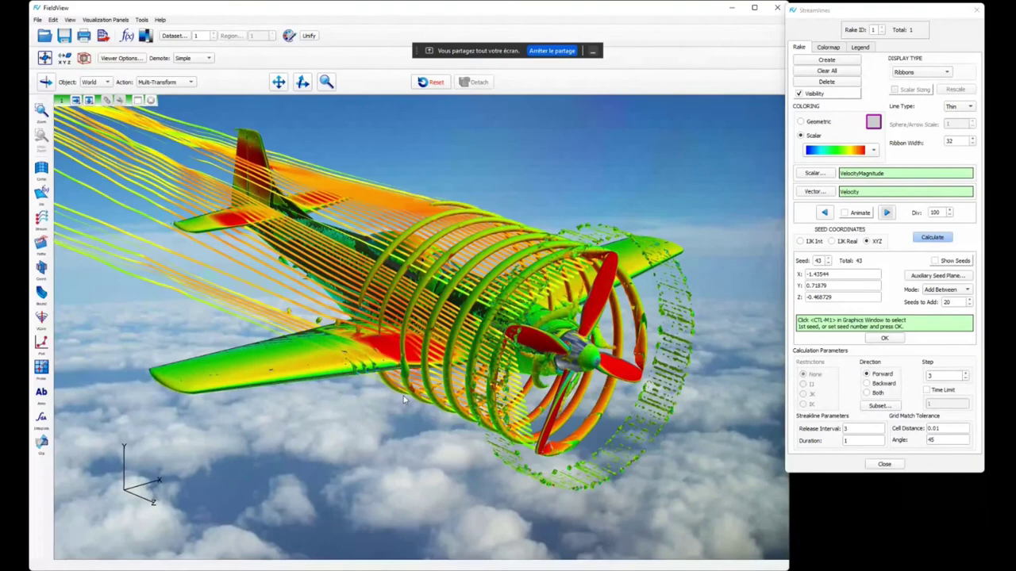
Step: Switch to PowerPoint and start the slide show from the Agenda slide (slide 3)
key(alt+Tab)
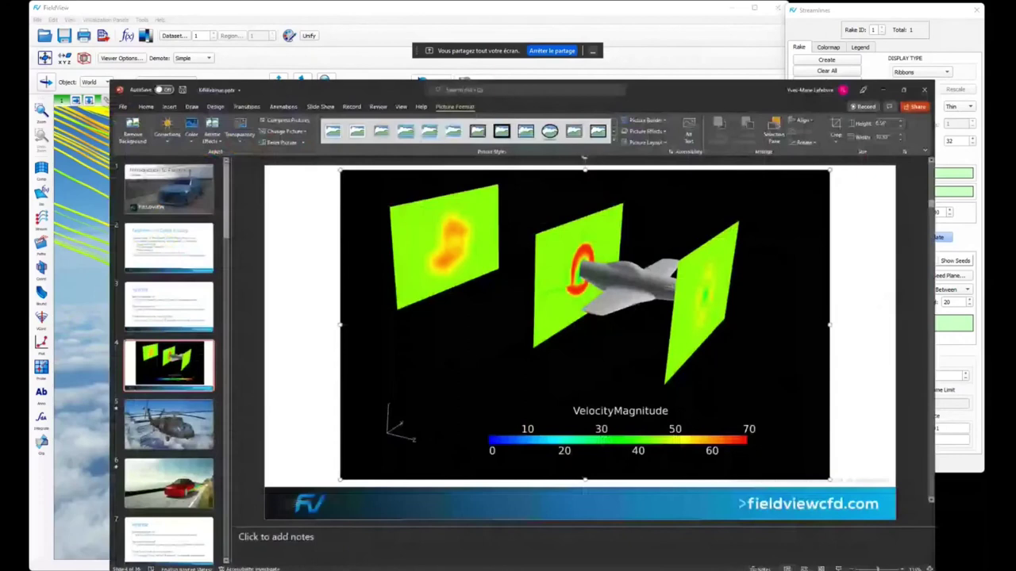
click(103, 264)
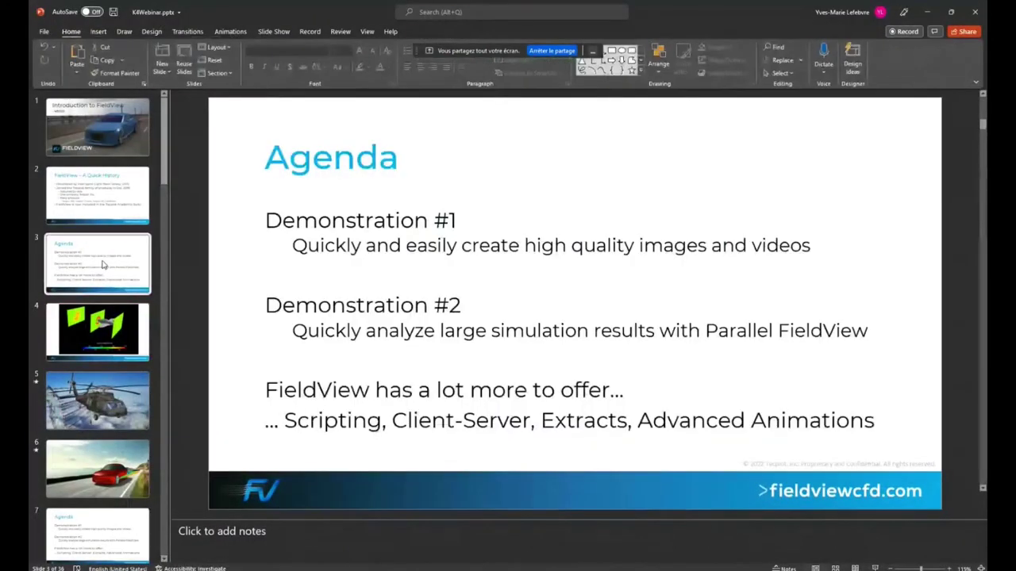
click(874, 569)
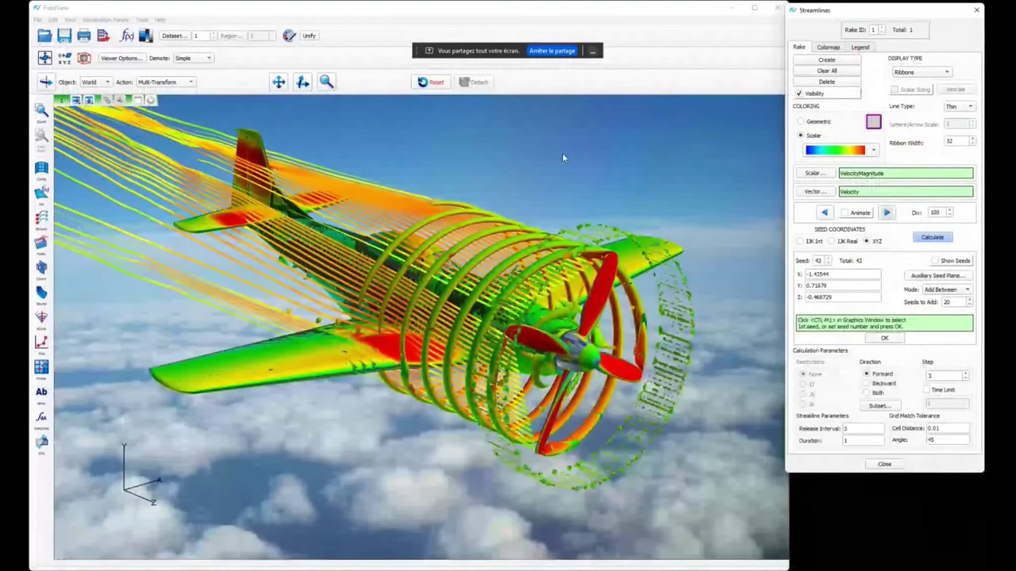
Step: Quit and relaunch FieldView 21, then switch data input to Local licensed parallel
click(777, 8)
click(396, 302)
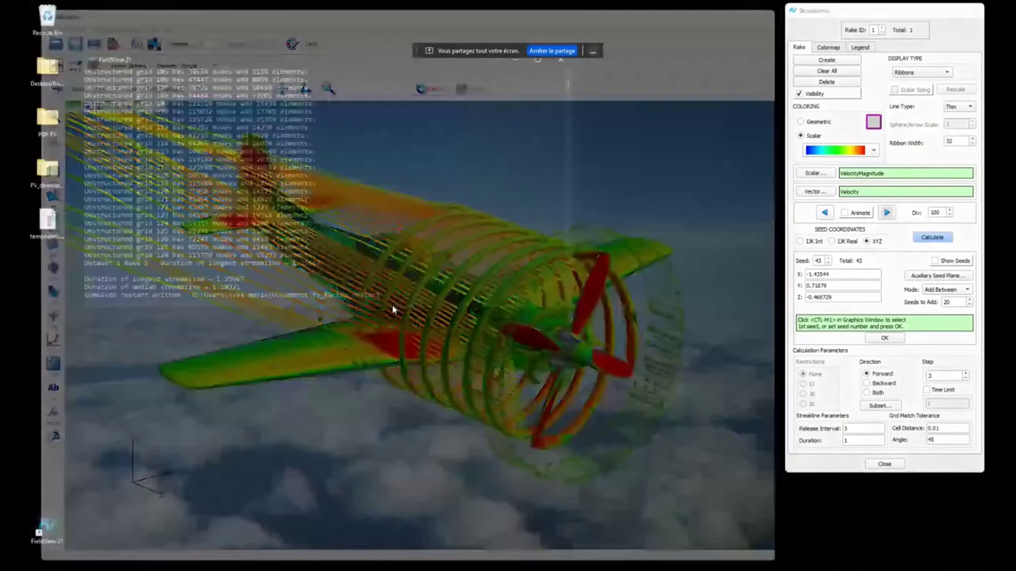
double_click(41, 530)
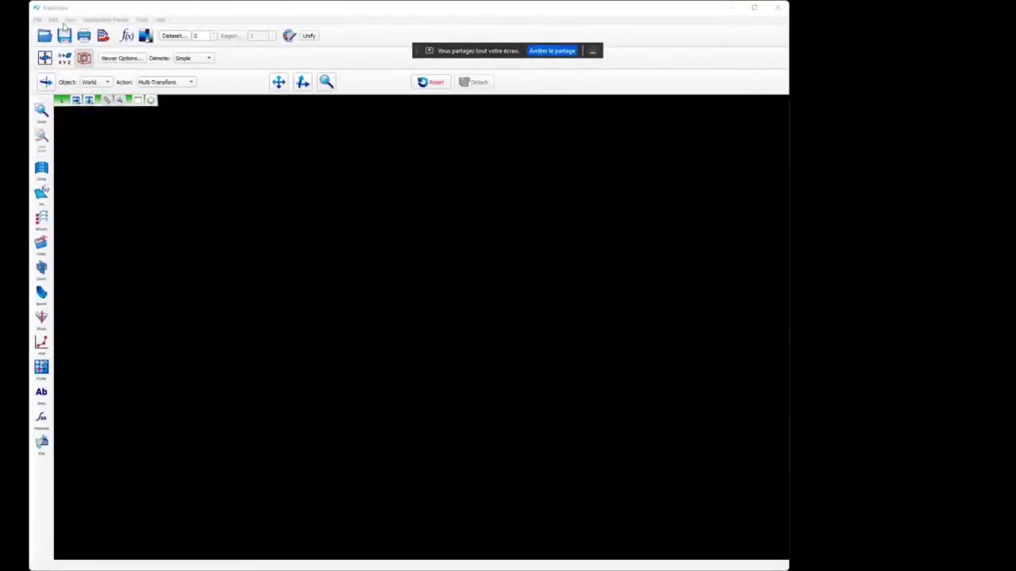
click(37, 21)
mouse_move(35, 30)
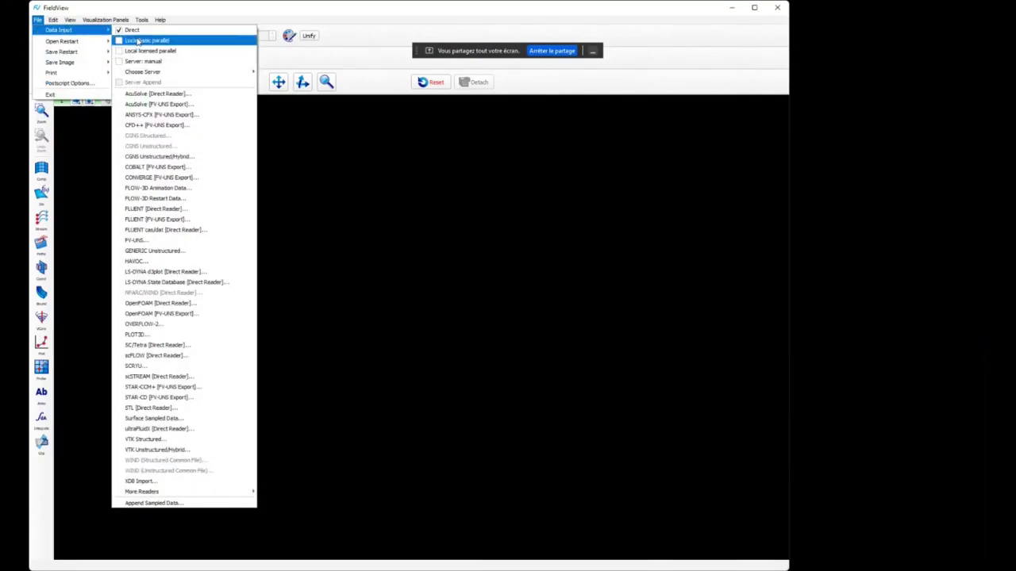
click(169, 52)
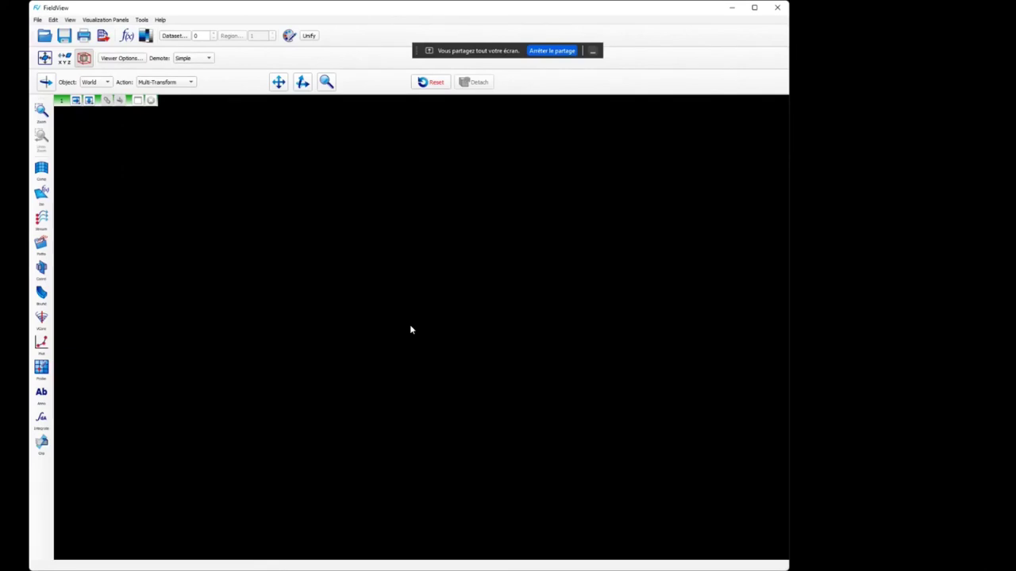
Step: Open the PLOT3D reader from File > Data Input
click(37, 19)
mouse_move(40, 30)
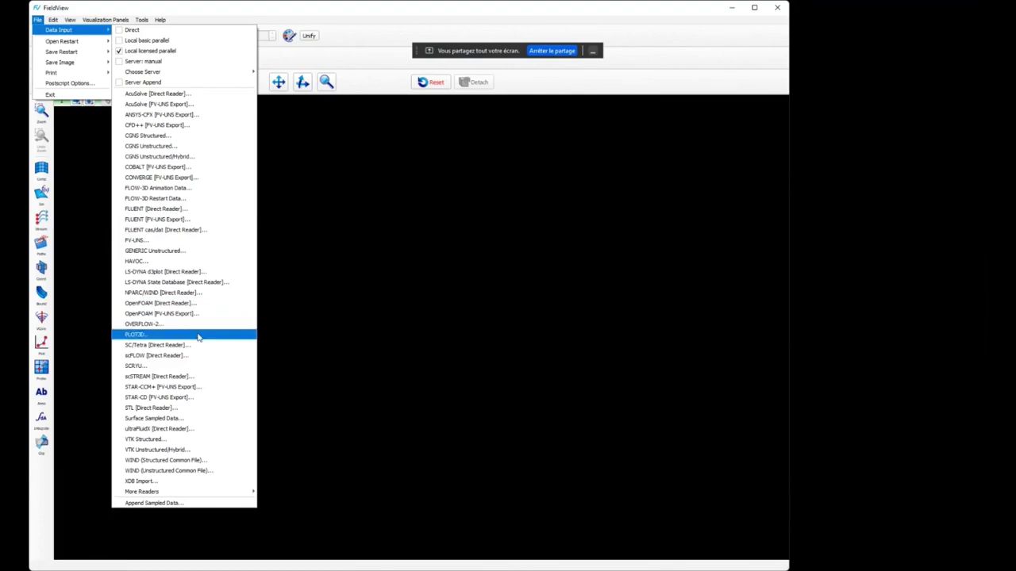
click(198, 335)
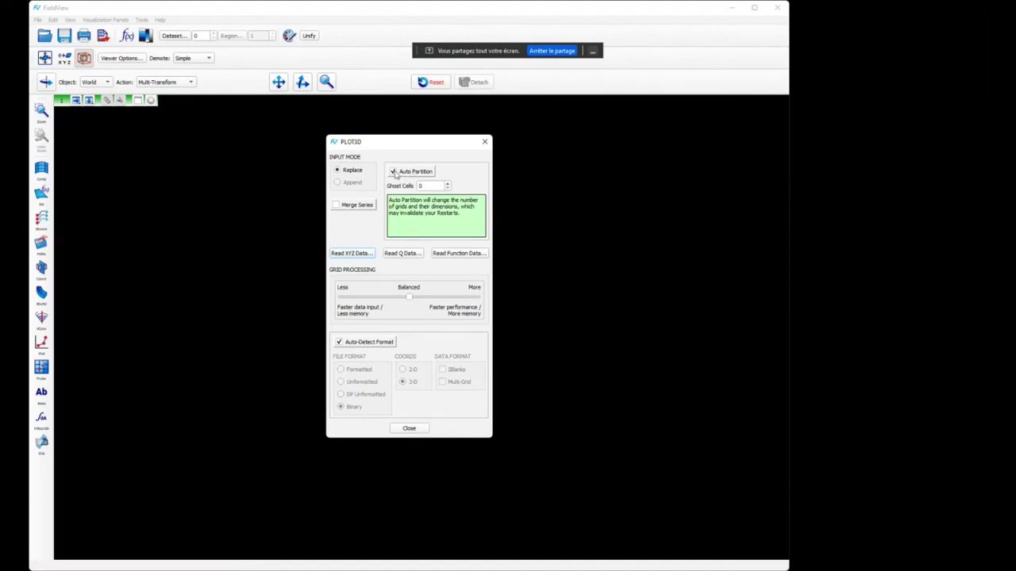
Step: Read wing-030.x.transform as the XYZ grid and accept all 22 grids
click(369, 254)
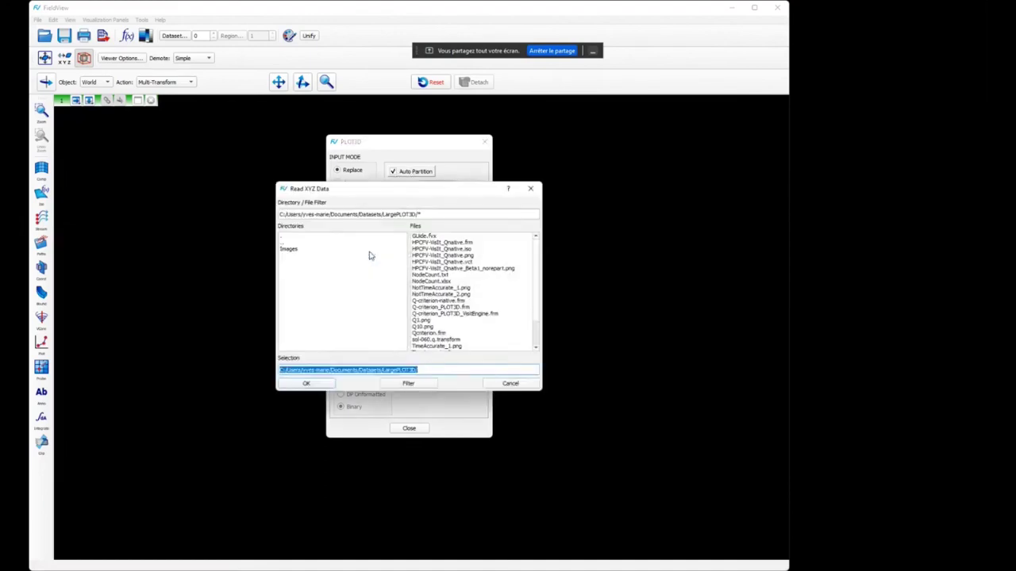
scroll(465, 274, down, 2)
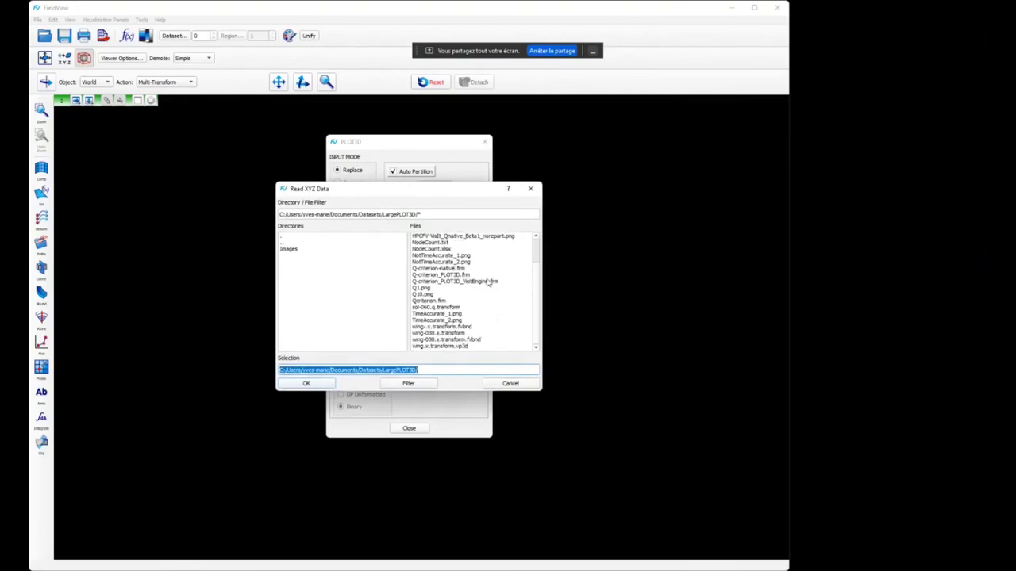
click(464, 334)
click(326, 385)
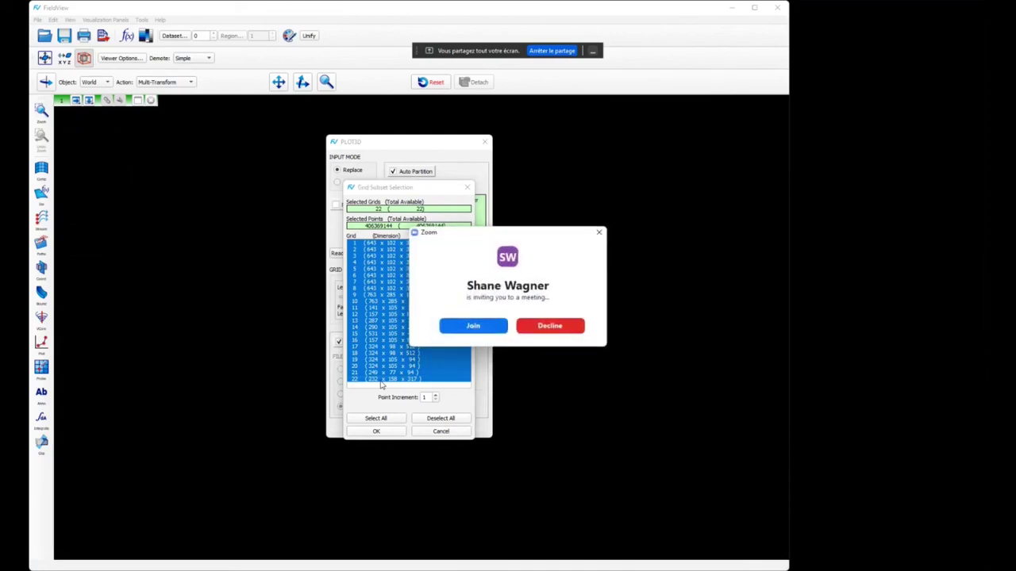
click(534, 327)
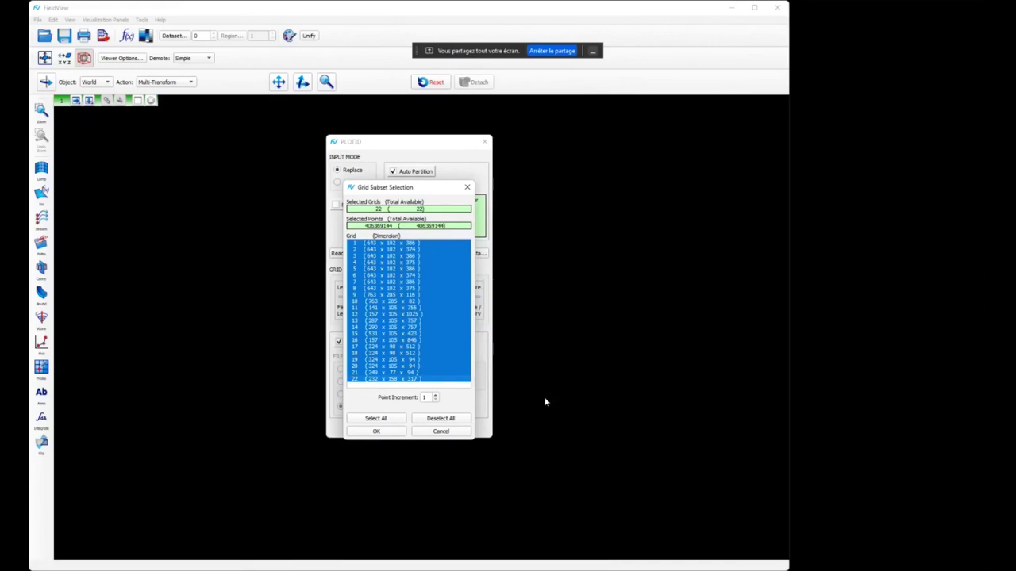
click(375, 431)
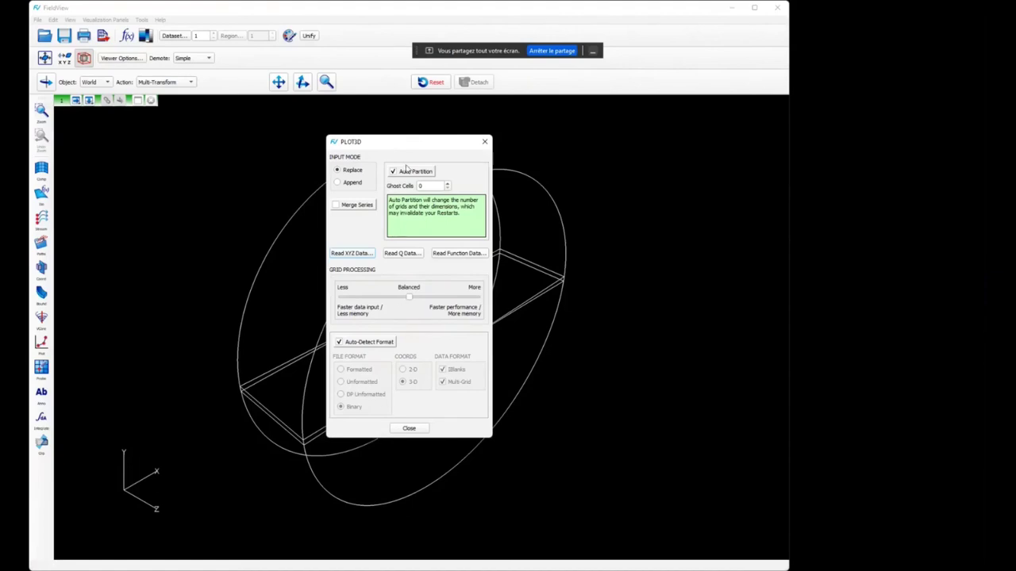
Step: With the CPU monitor moved aside, read sol-060.q.transform as Q data and close the PLOT3D panel
key(ctrl+shift+Escape)
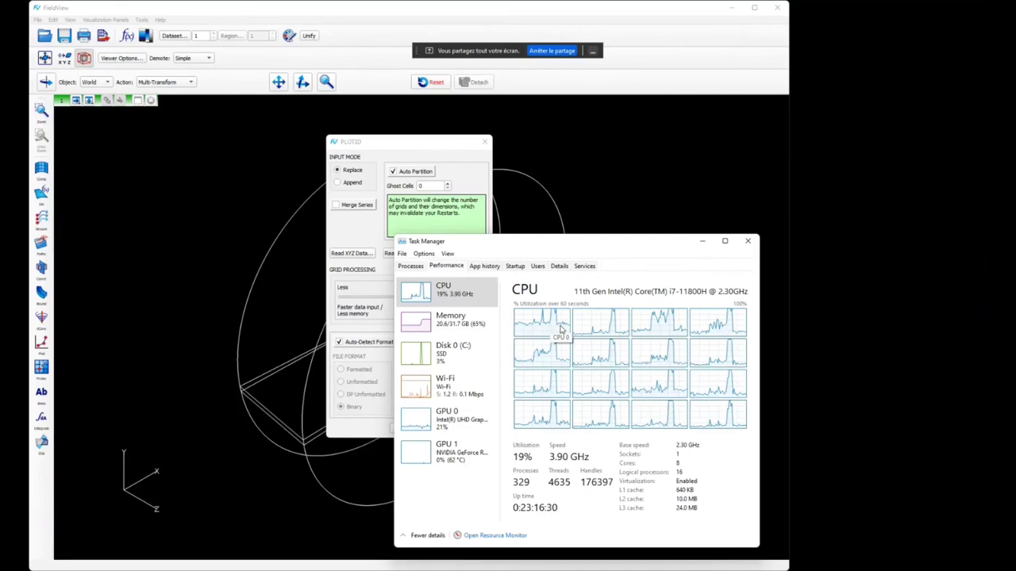
drag(646, 248, 875, 239)
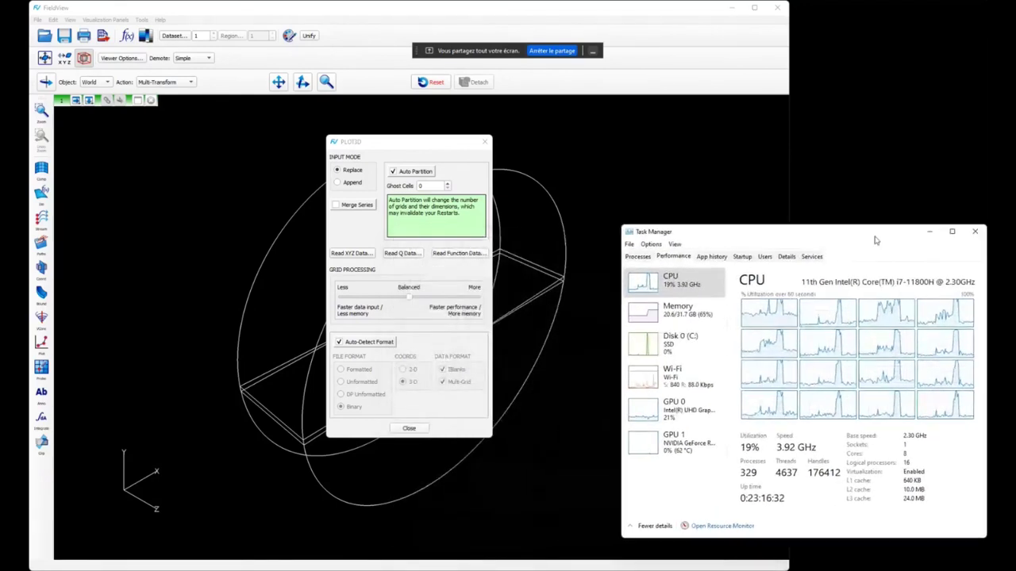
click(403, 253)
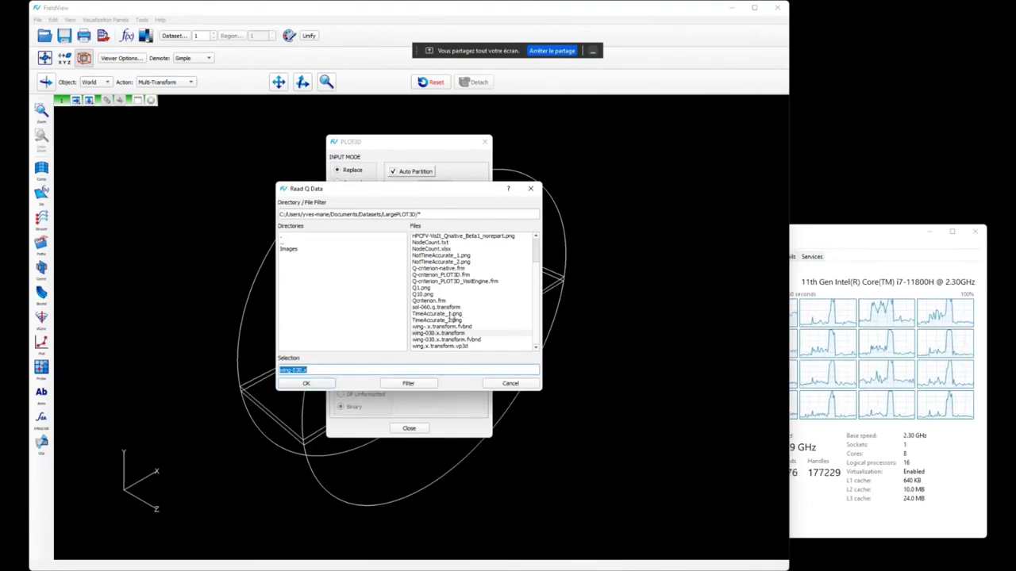
click(446, 308)
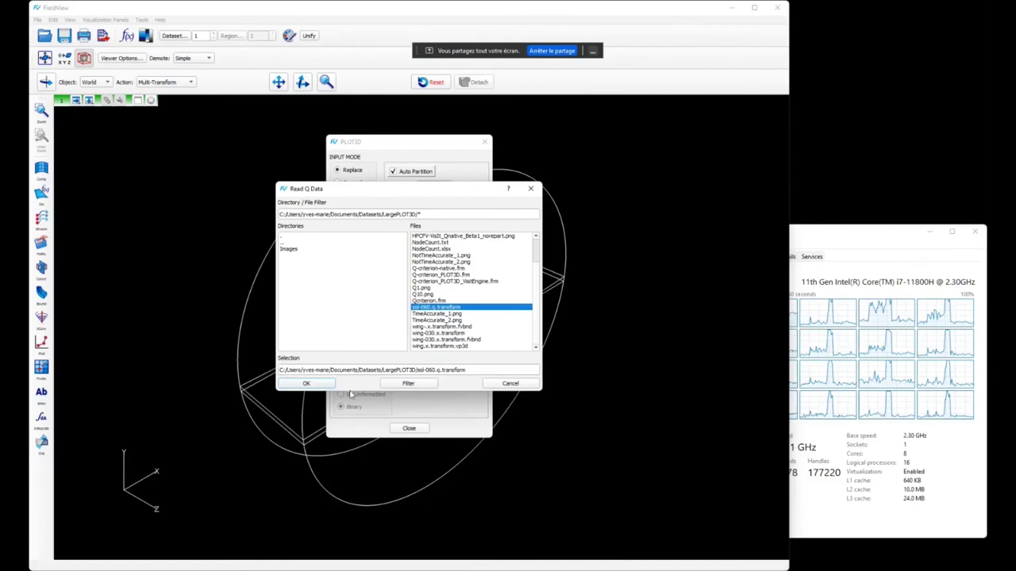
click(319, 384)
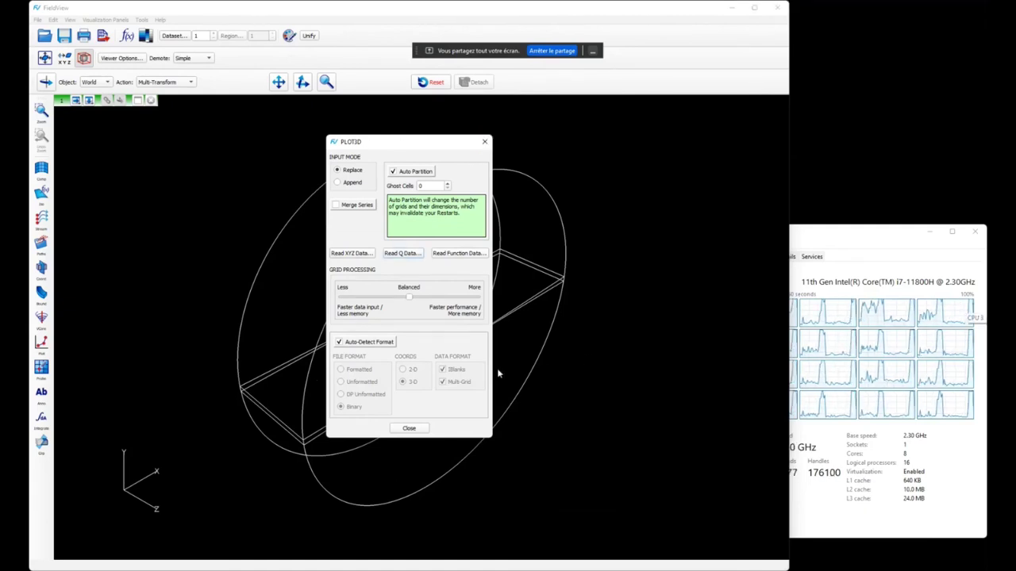
click(422, 429)
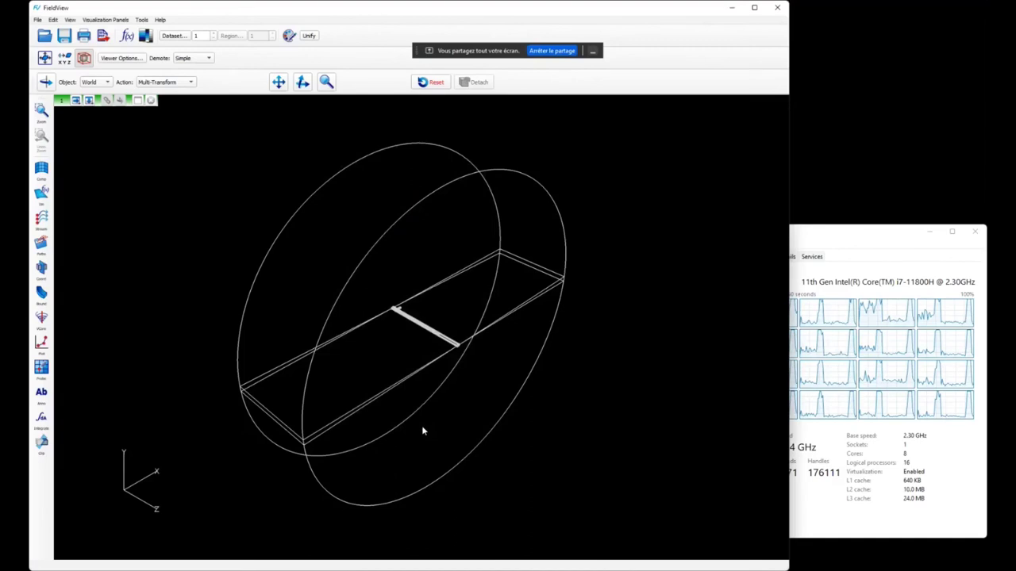
Step: Close the CPU monitor, hide the domain outline, and create a boundary surface from BC = [3]
click(974, 231)
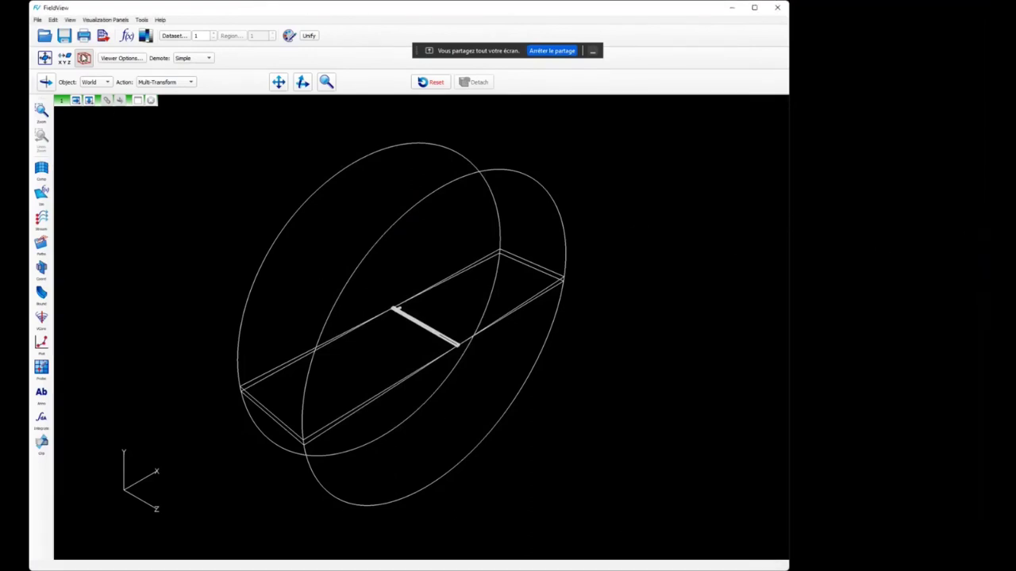
click(84, 59)
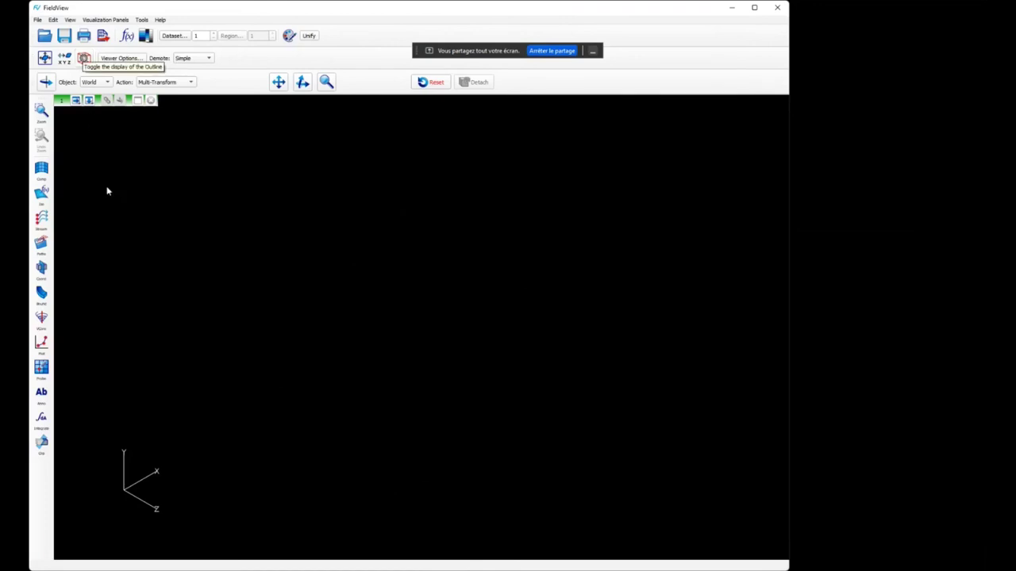
click(41, 314)
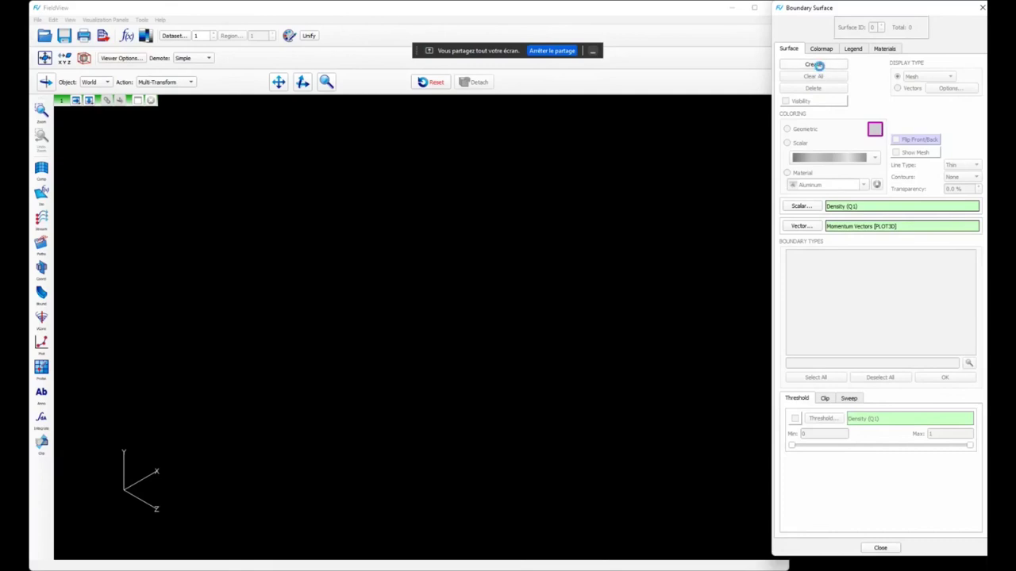
click(815, 65)
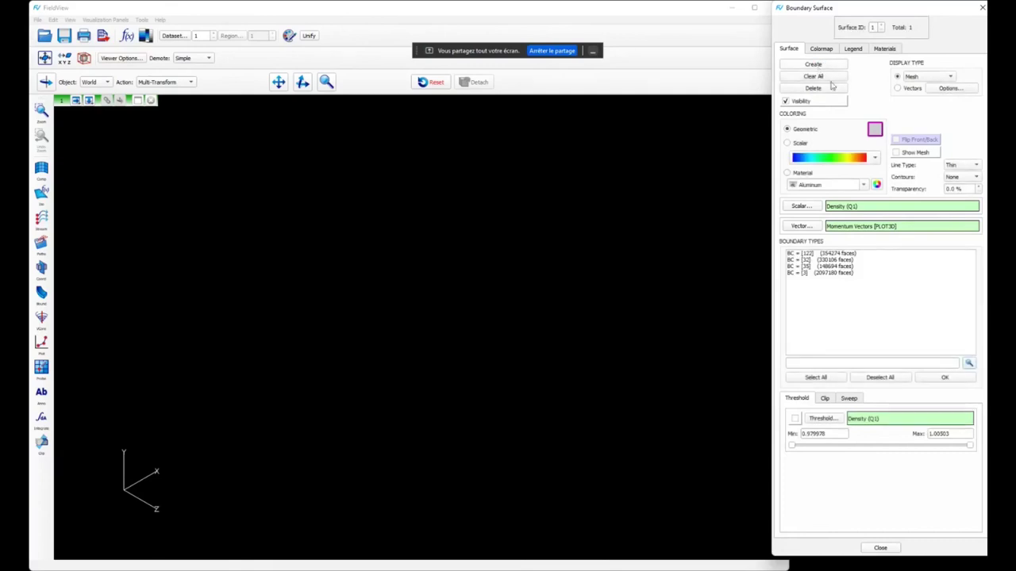
click(832, 273)
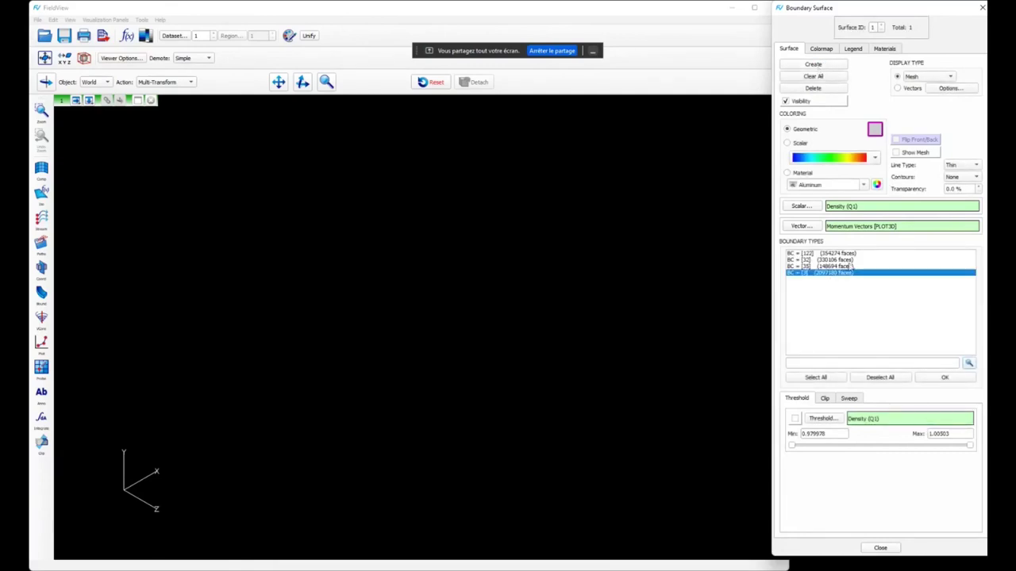
click(942, 379)
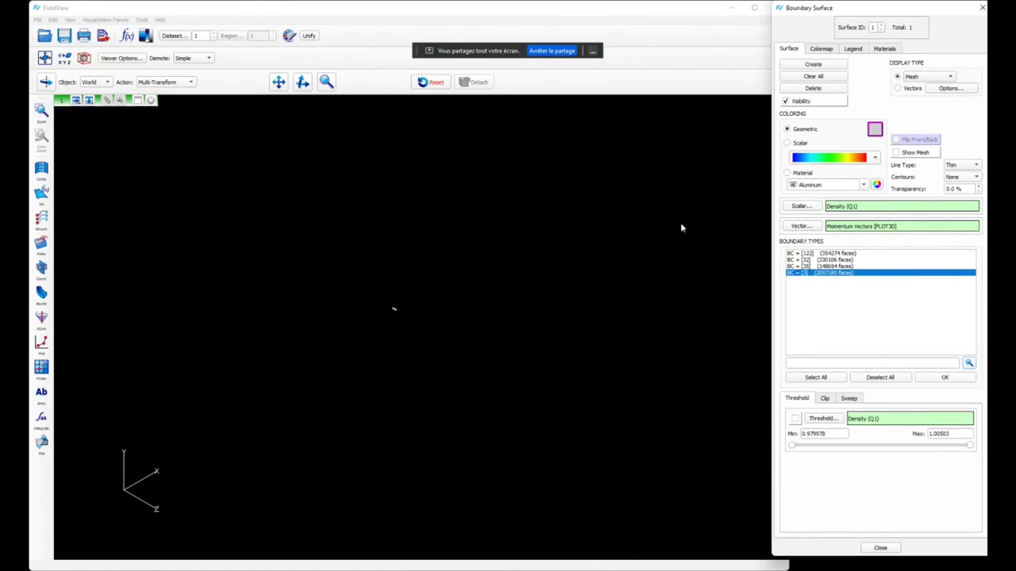
Step: Fit the view to the wing and render the surface with Smooth shading
click(45, 62)
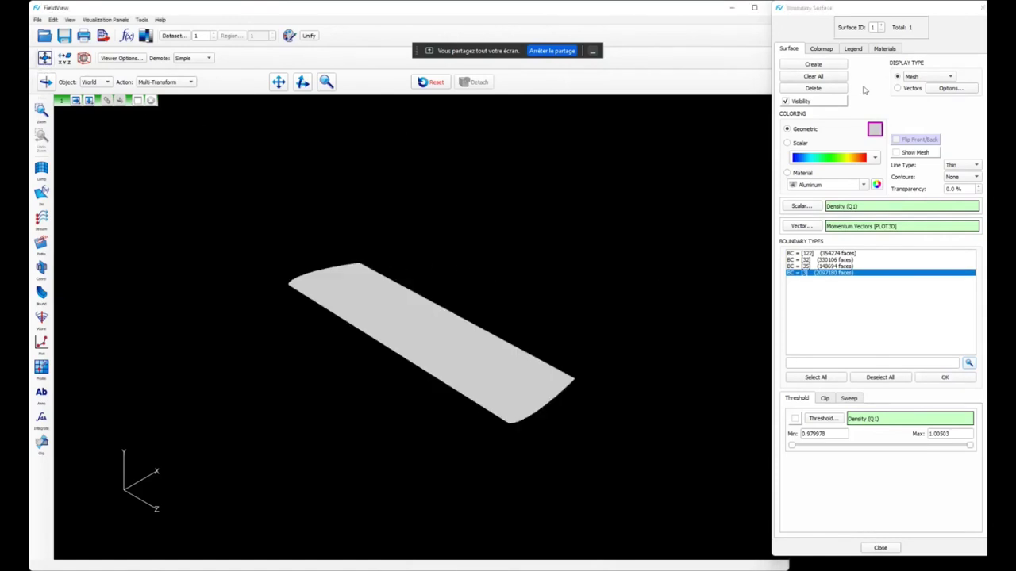
click(910, 79)
click(915, 98)
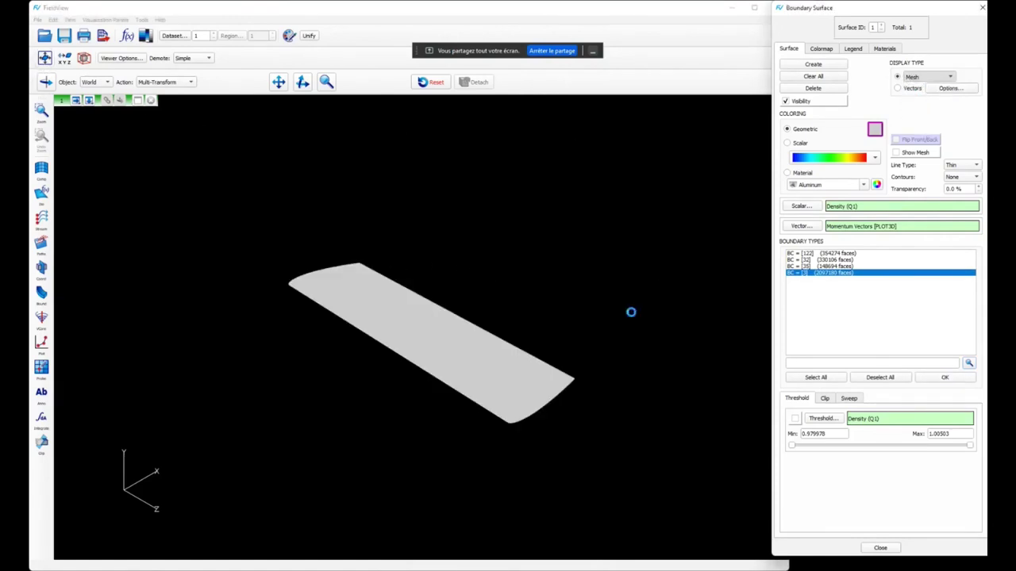
scroll(560, 302, up, 5)
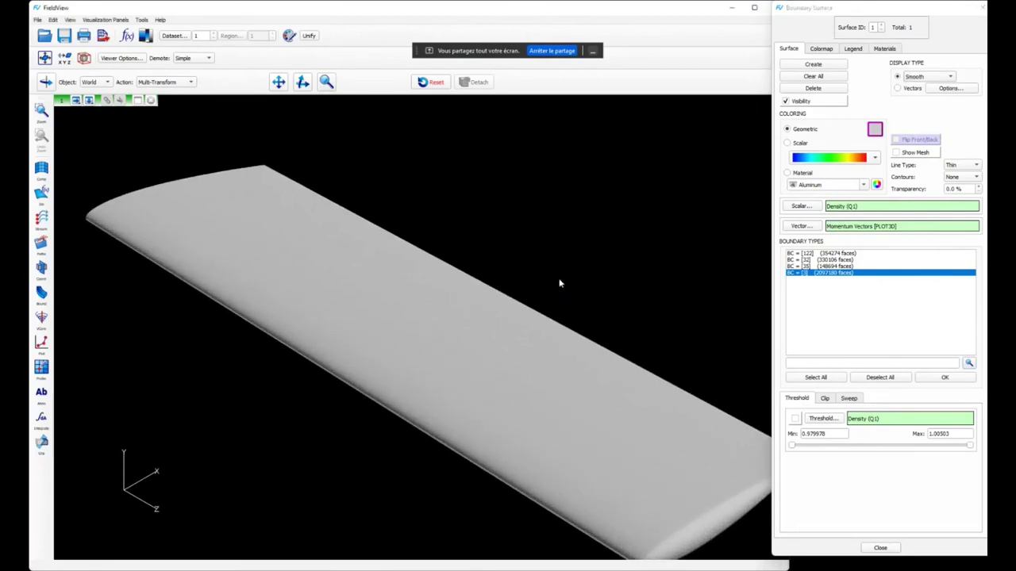
scroll(555, 278, down, 3)
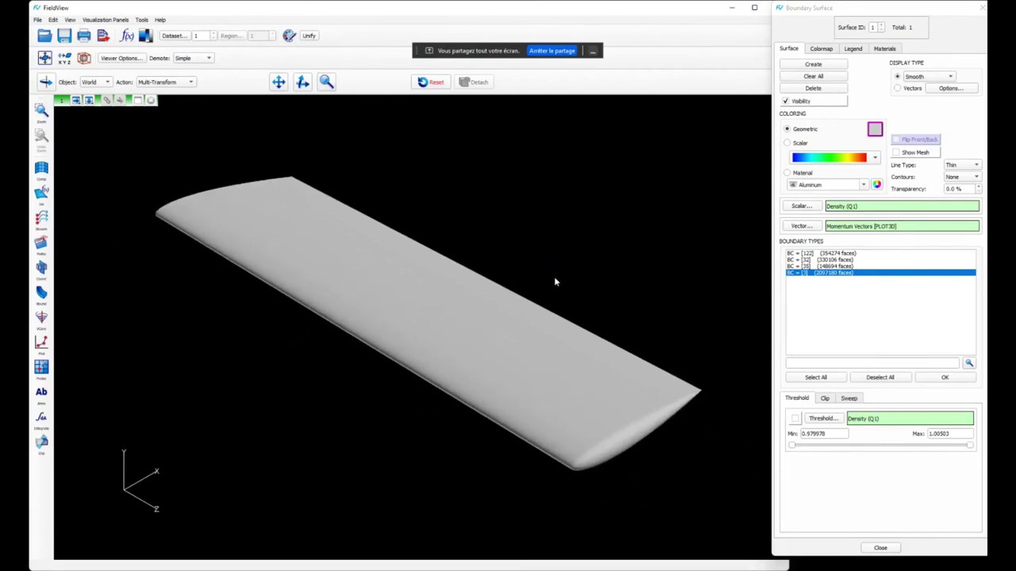
click(897, 154)
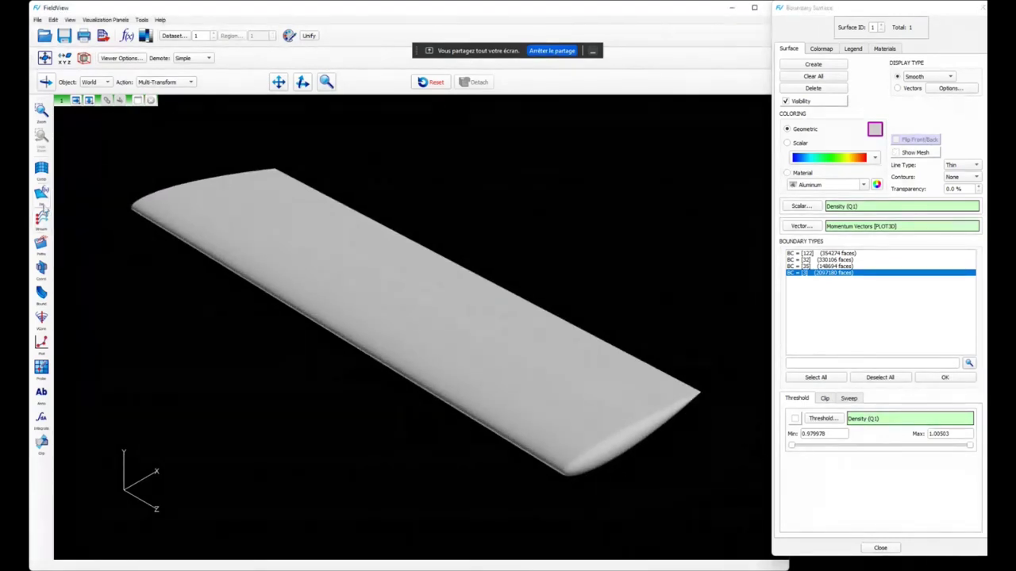
Step: Create a Z coordinate plane at about 2.88, coloured by scalar Density
click(41, 268)
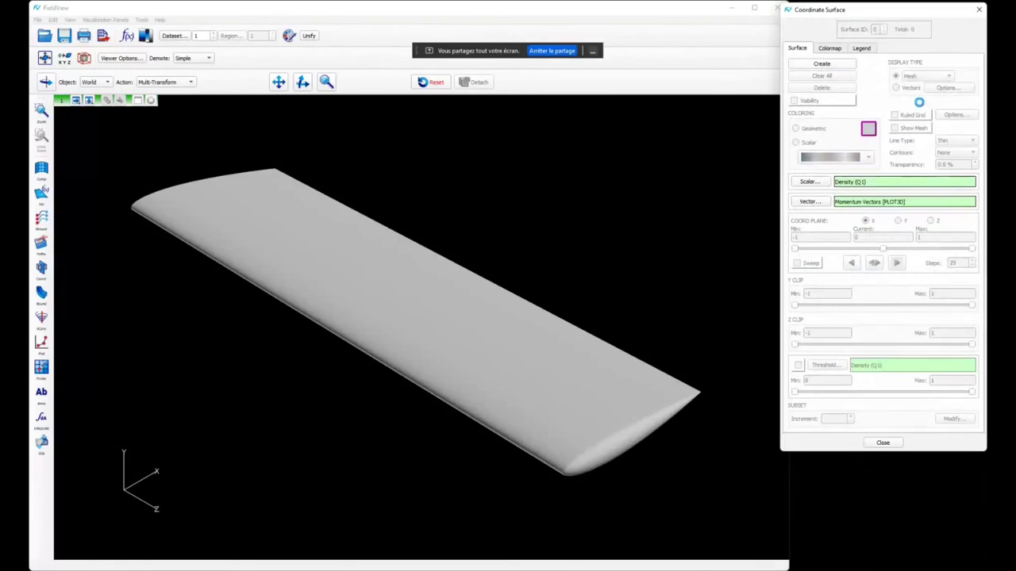
click(930, 221)
drag(810, 254, 809, 255)
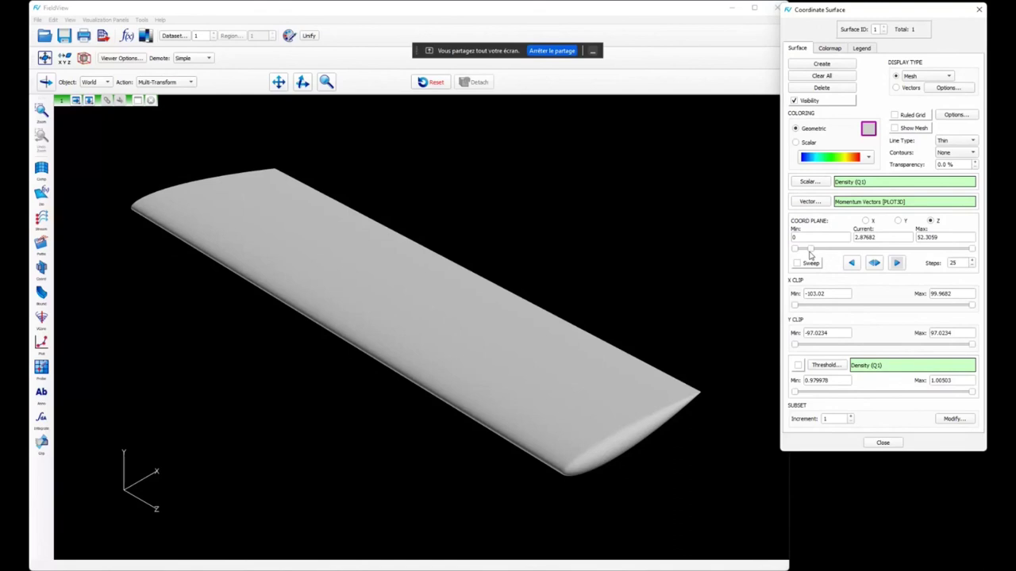
click(795, 142)
Step: Apply an inverted Achromatic Vision 1 colormap narrowed to 0.98837–1.00423
click(829, 47)
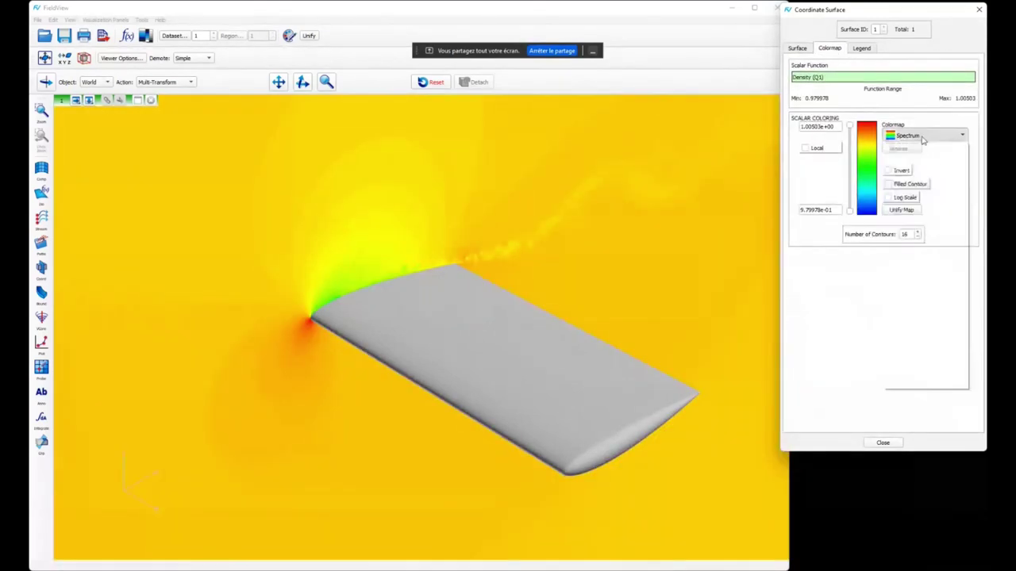
click(925, 136)
click(921, 234)
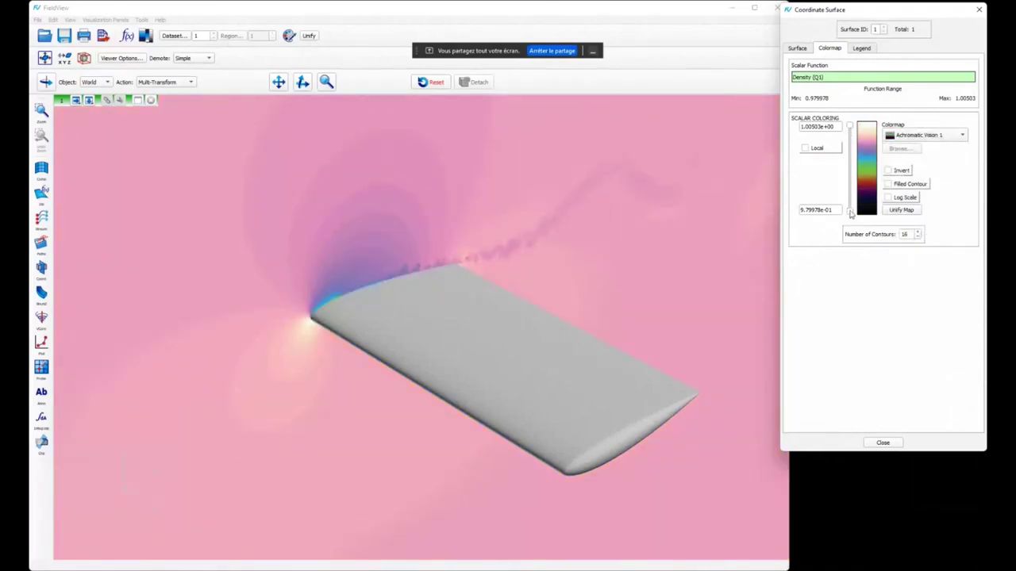
click(888, 170)
drag(850, 127, 849, 131)
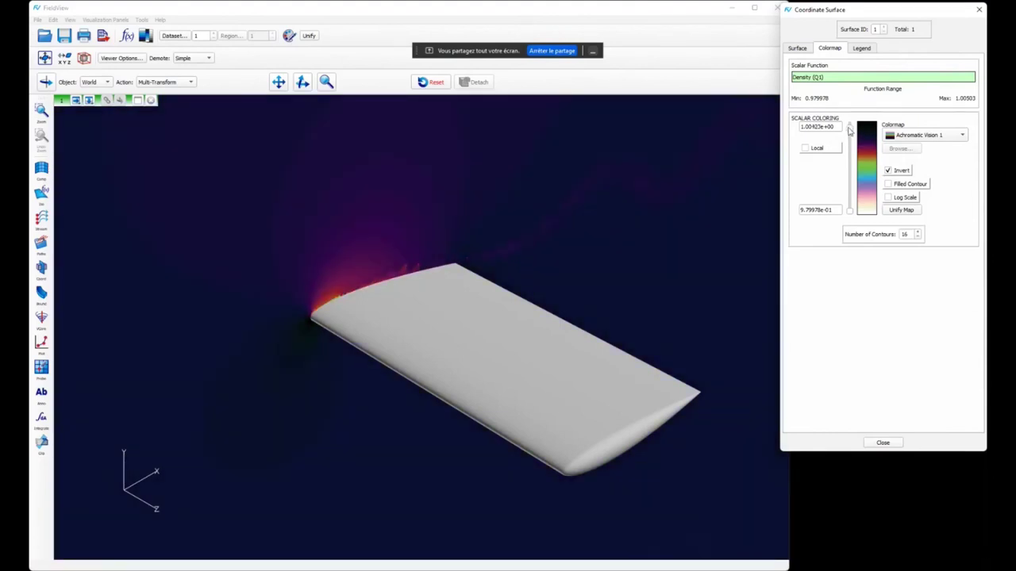
drag(850, 211, 851, 187)
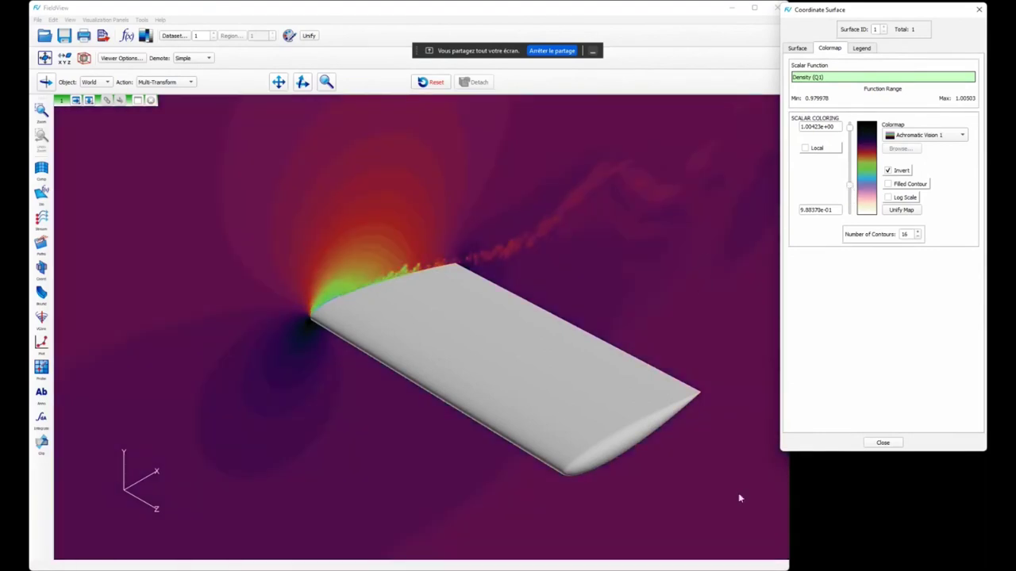